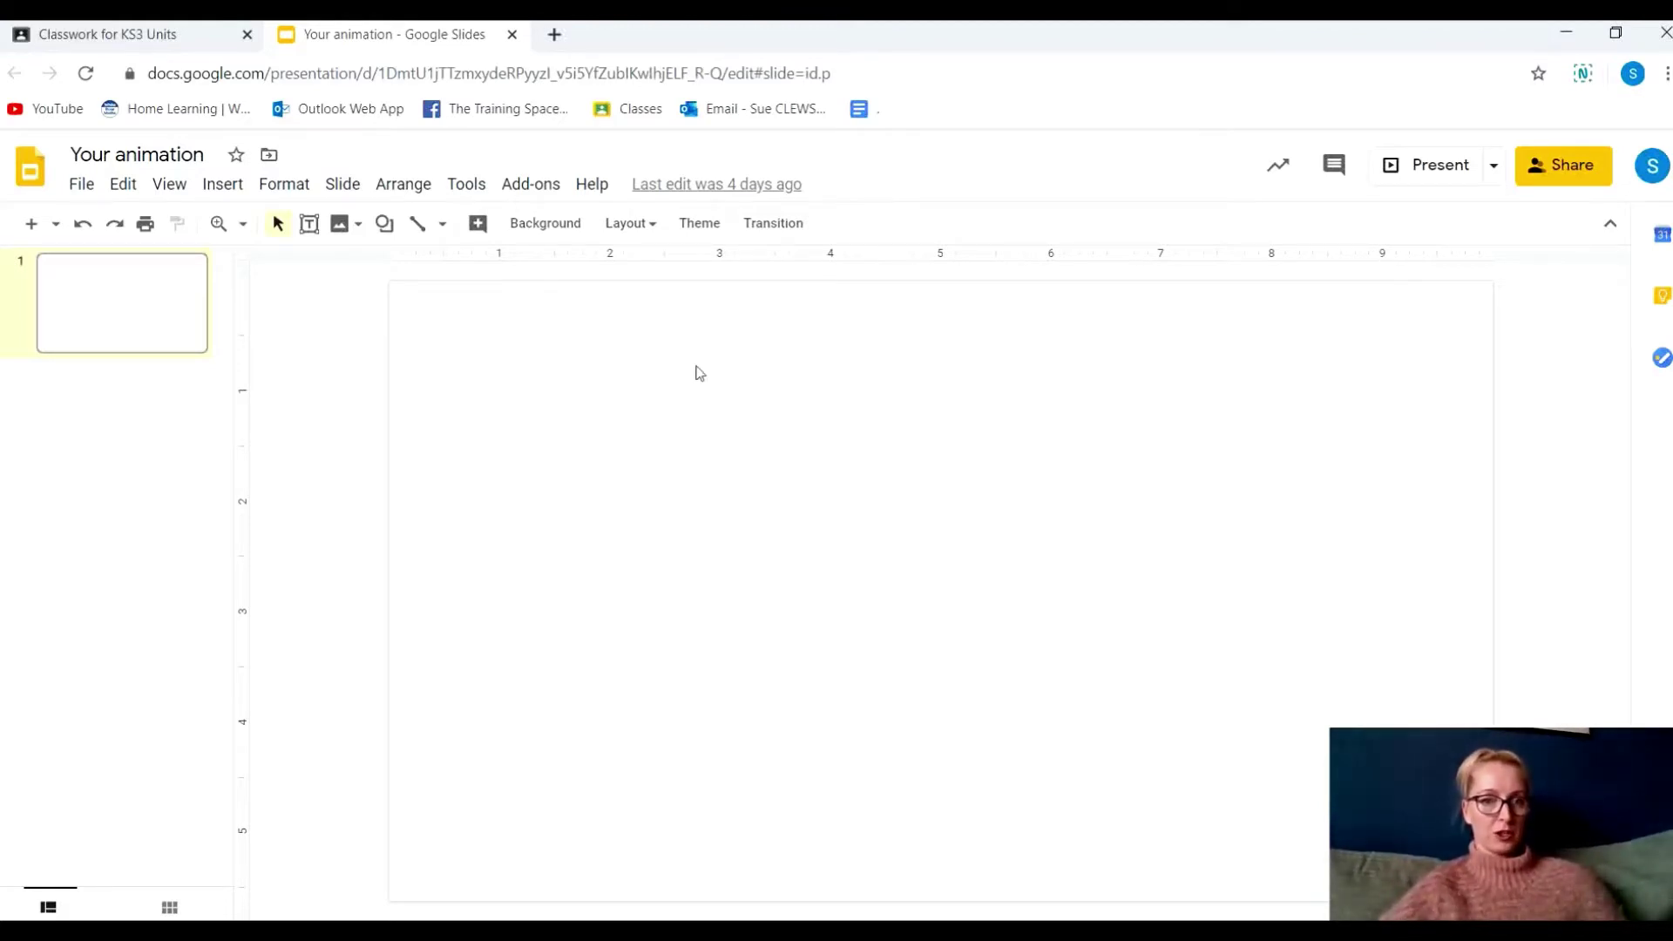
# Give slide 1 of 'Your animation' the Blank layout
pyautogui.click(653, 227)
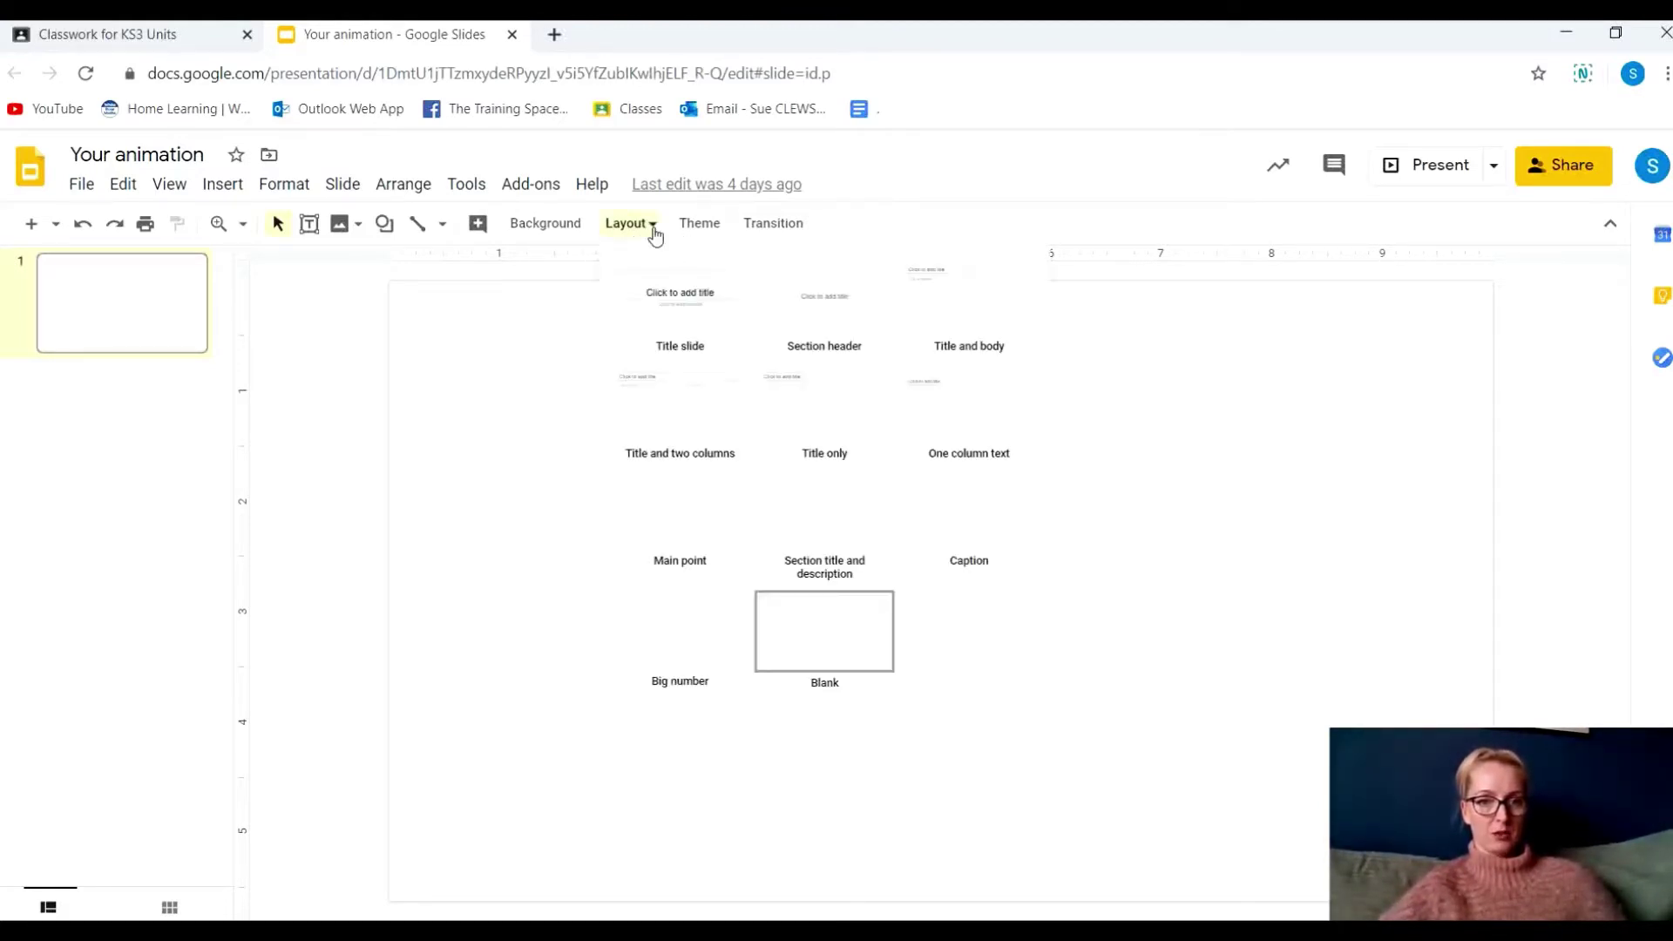
pyautogui.click(817, 643)
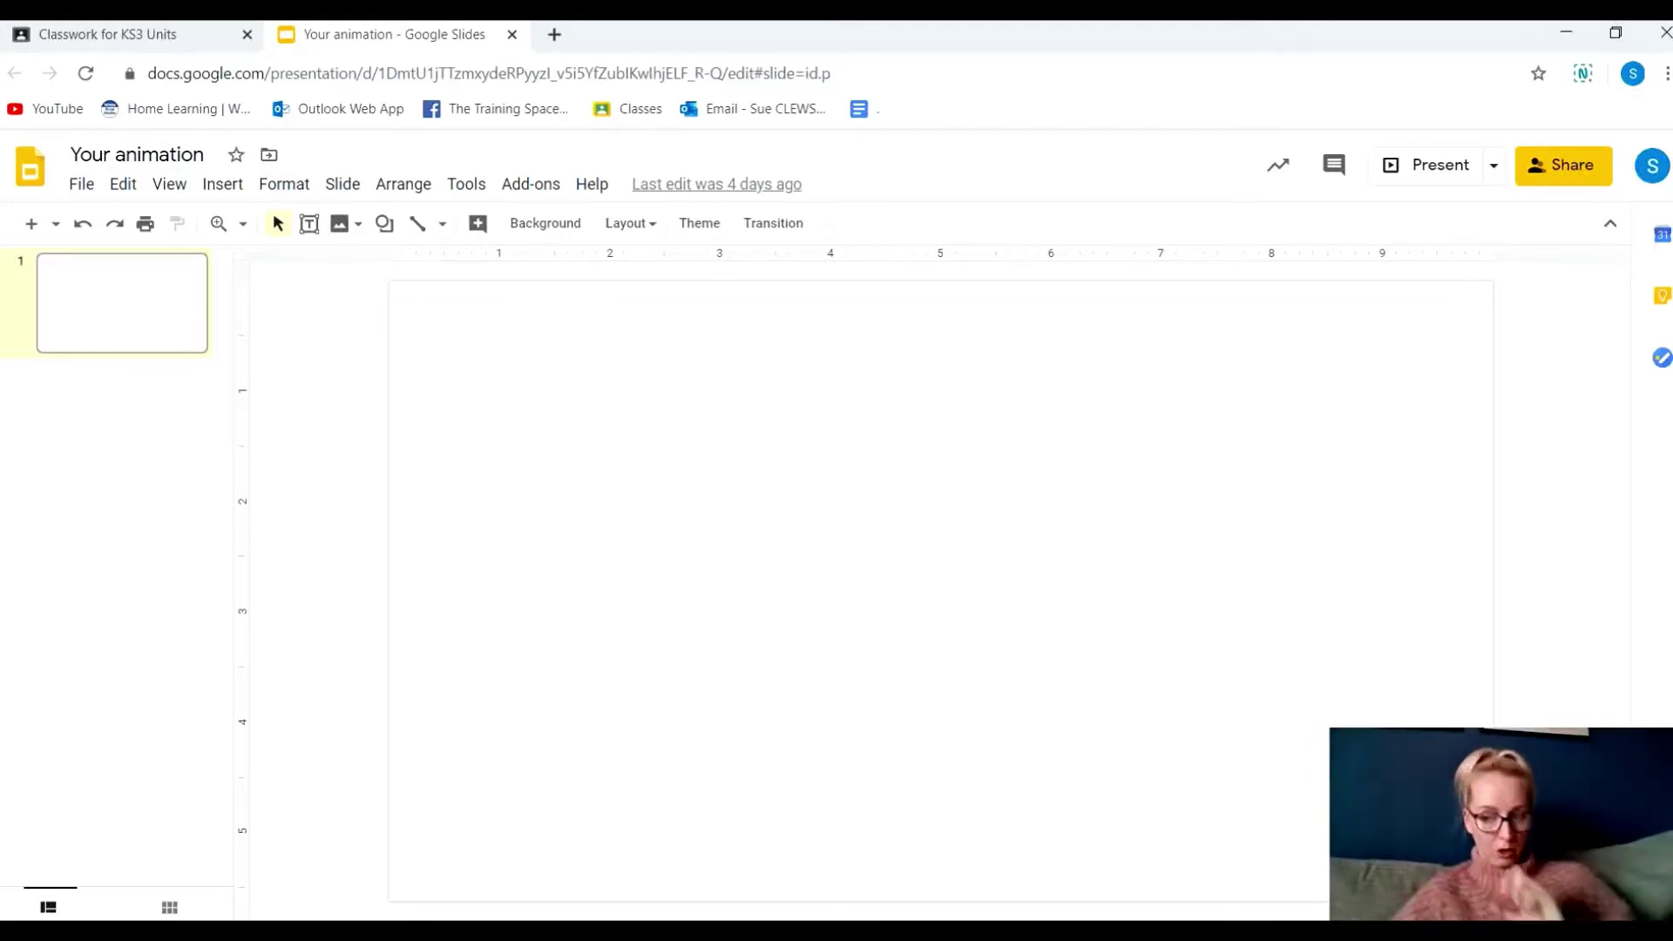
# Search Explore for 'space' and browse the image results
pyautogui.hotkey('ctrl', 'alt', 'shift', 'i')
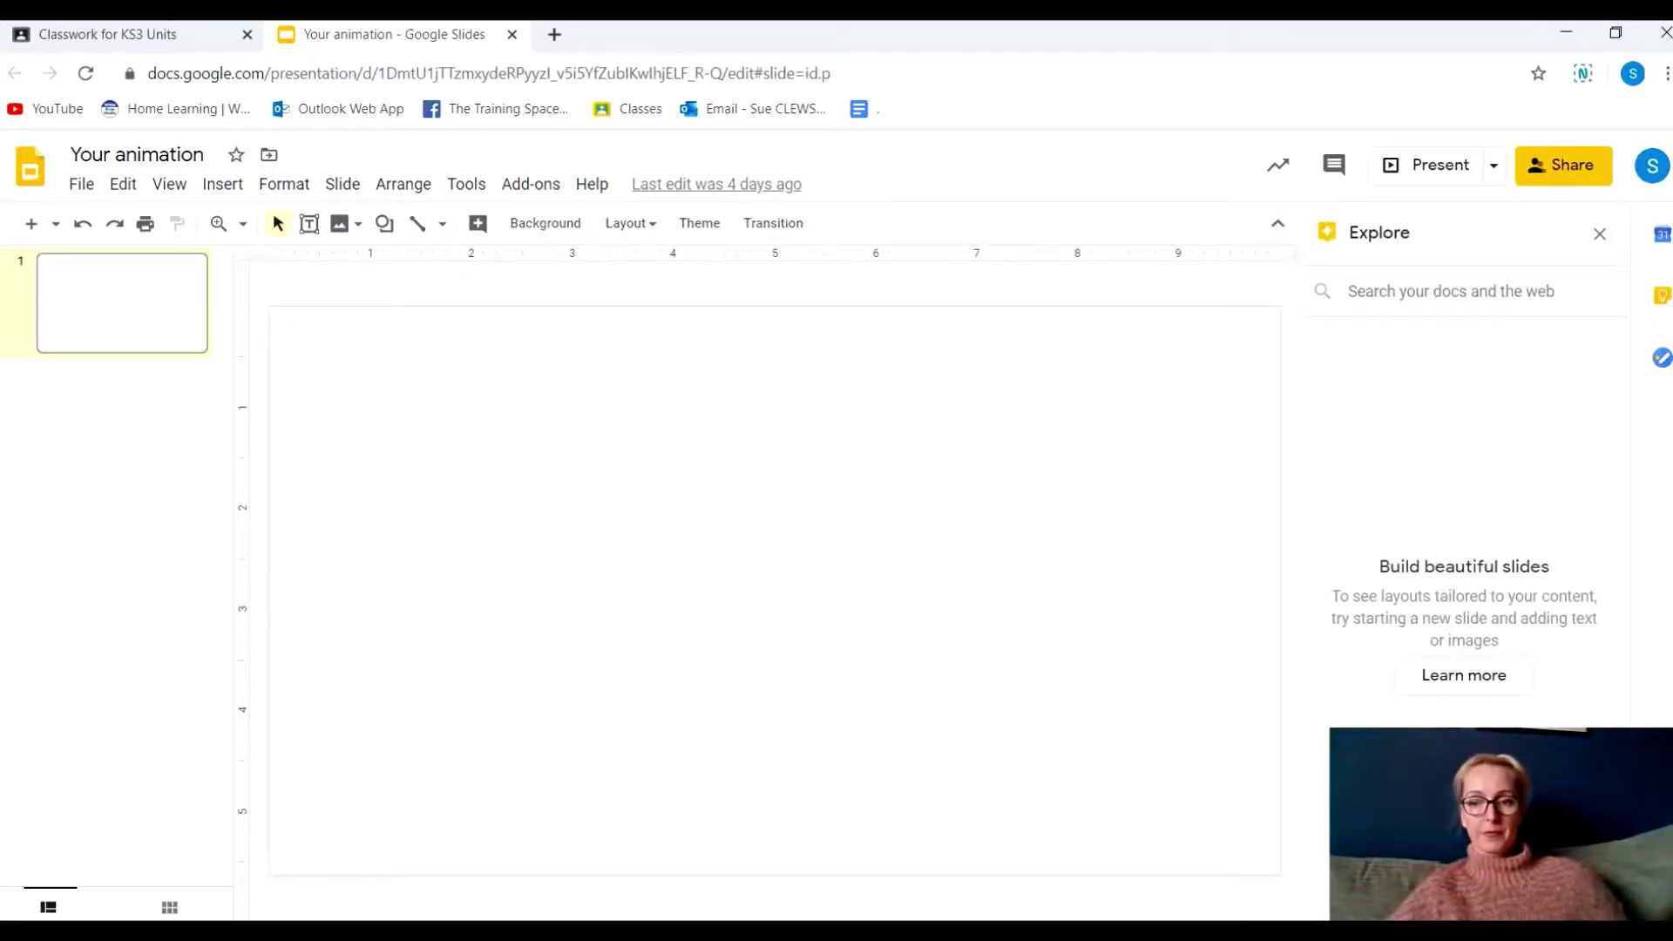
pyautogui.click(1453, 291)
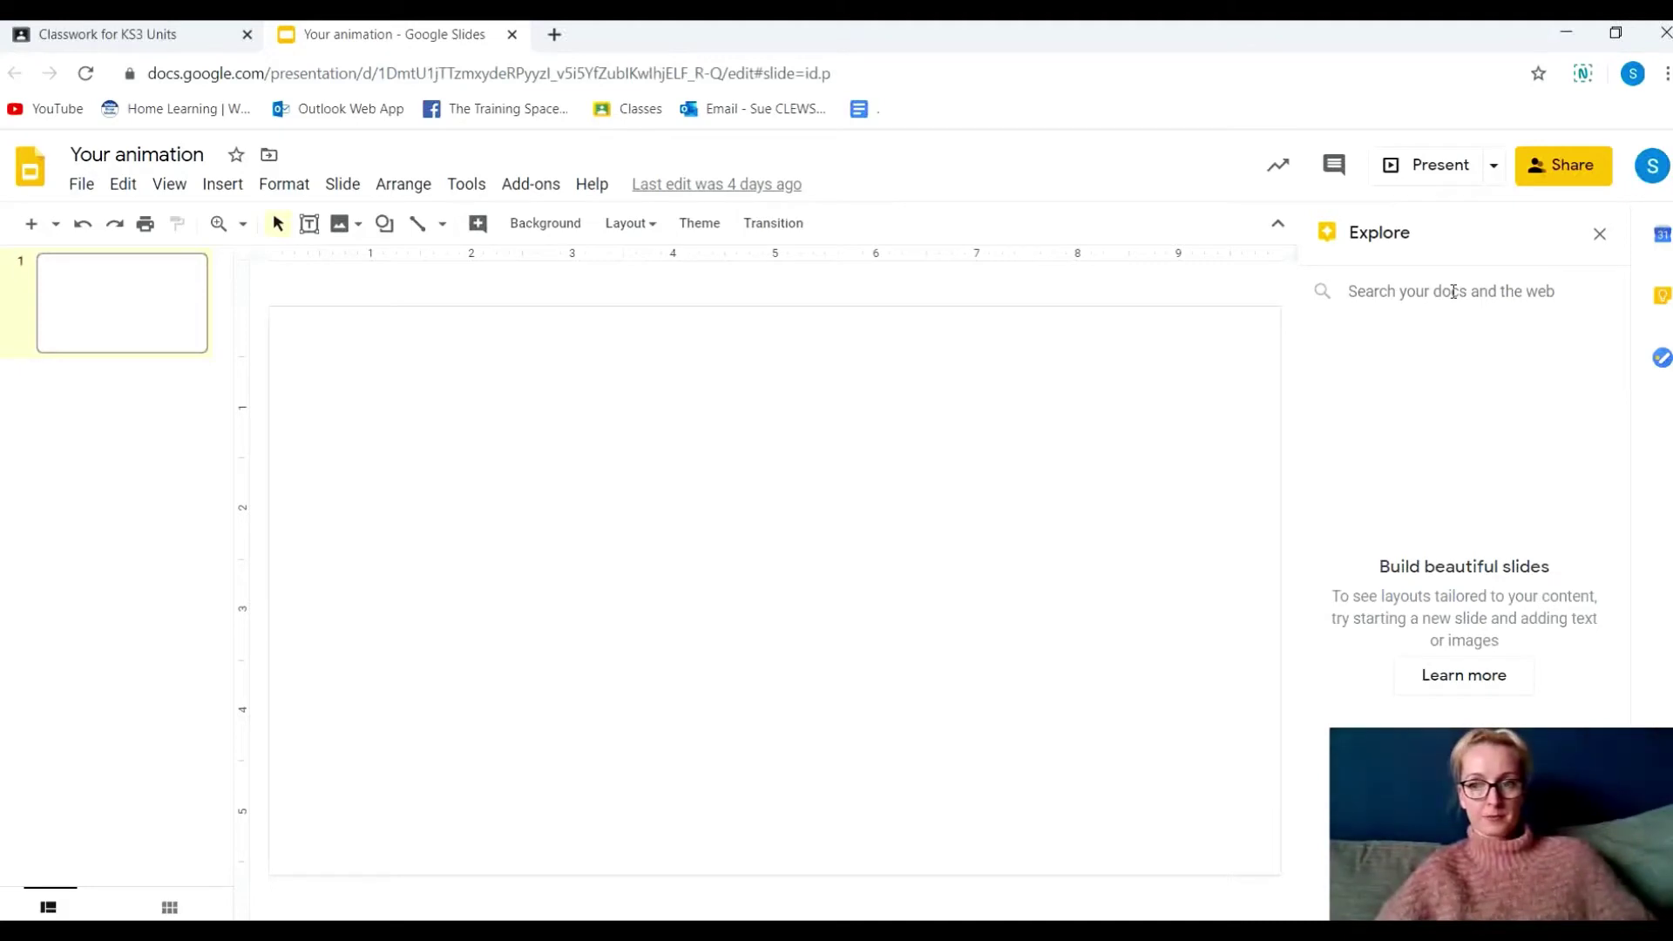
pyautogui.write('space')
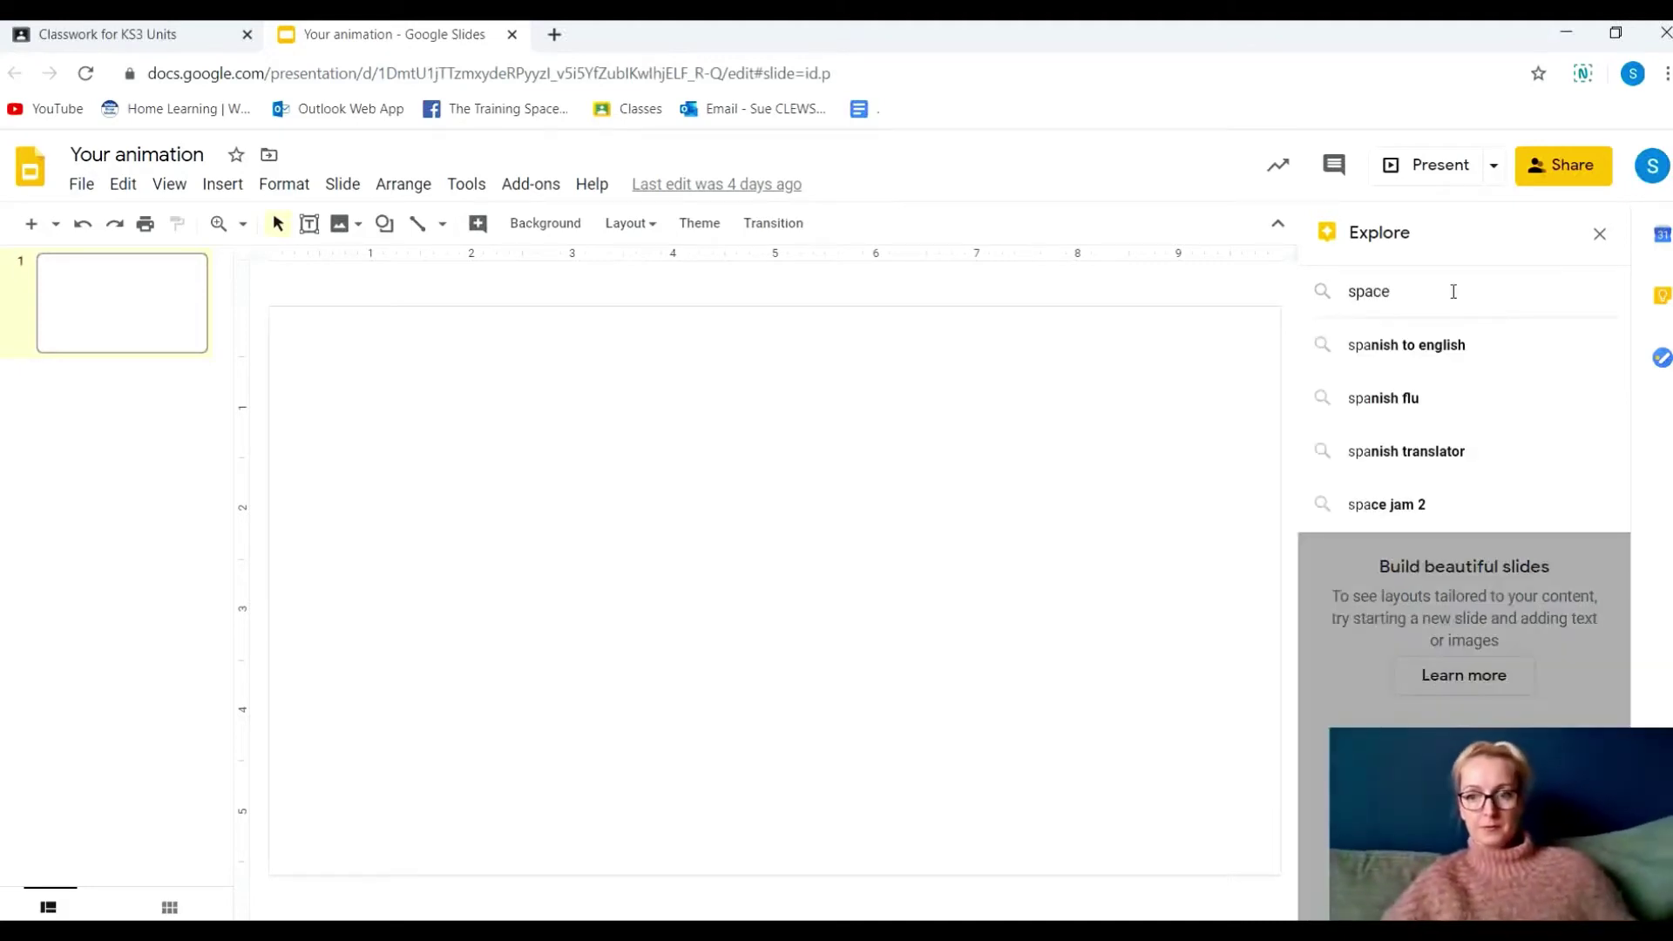
pyautogui.press('Return')
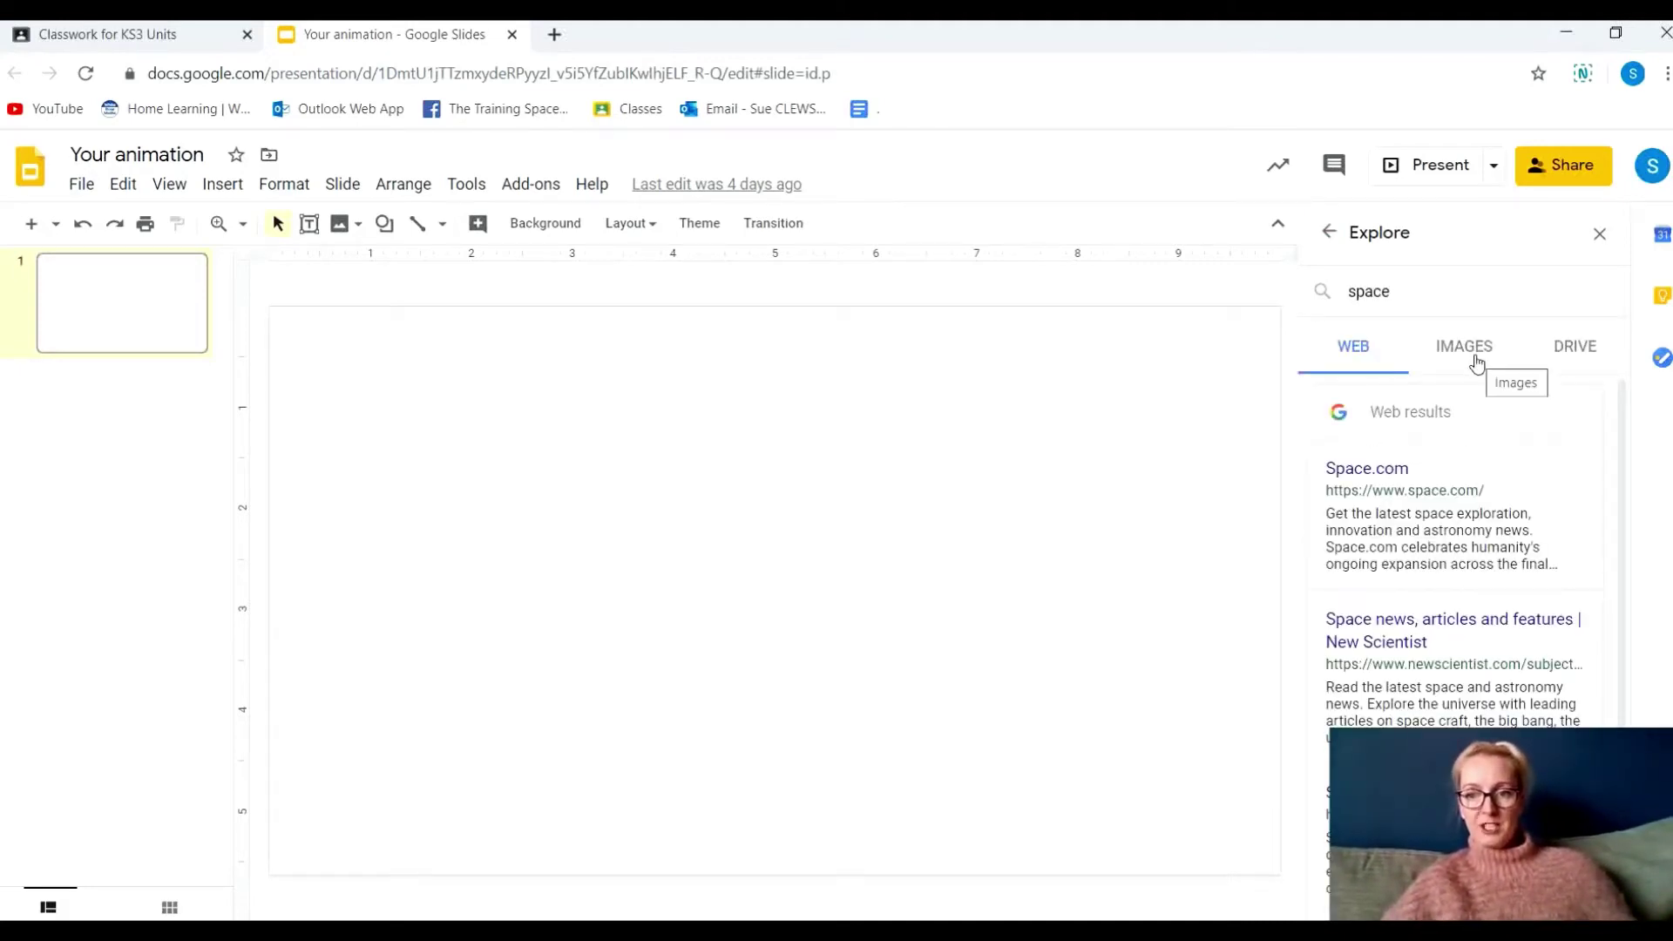
pyautogui.click(1477, 364)
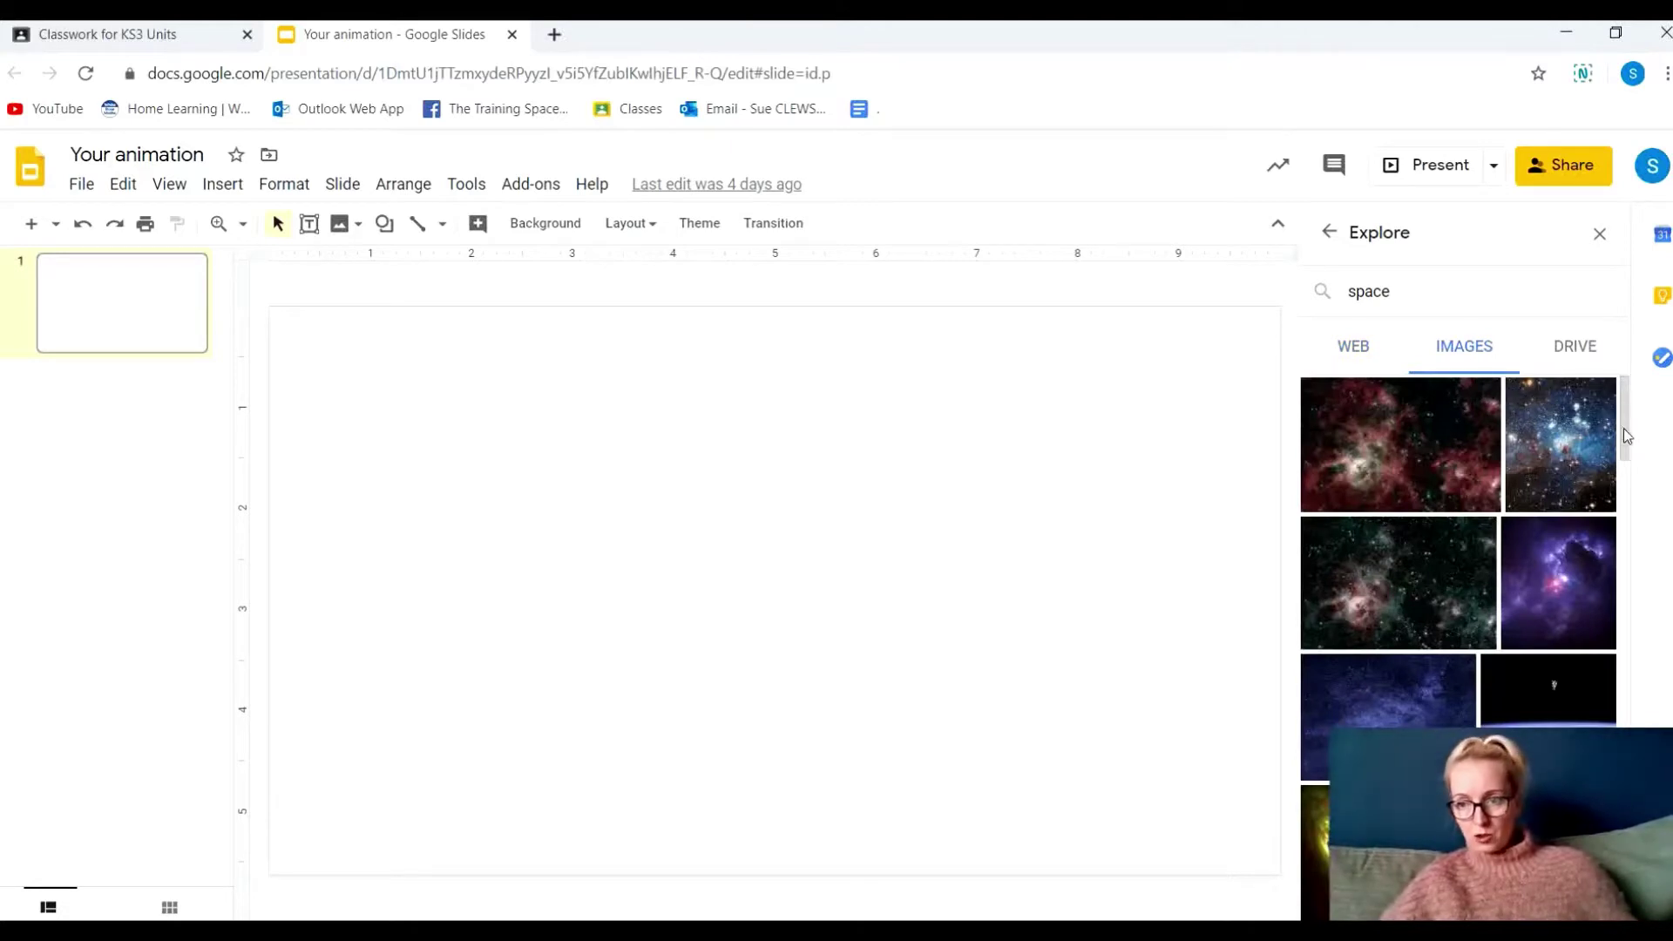
pyautogui.scroll(-2, 1622, 429)
pyautogui.scroll(-3, 1626, 462)
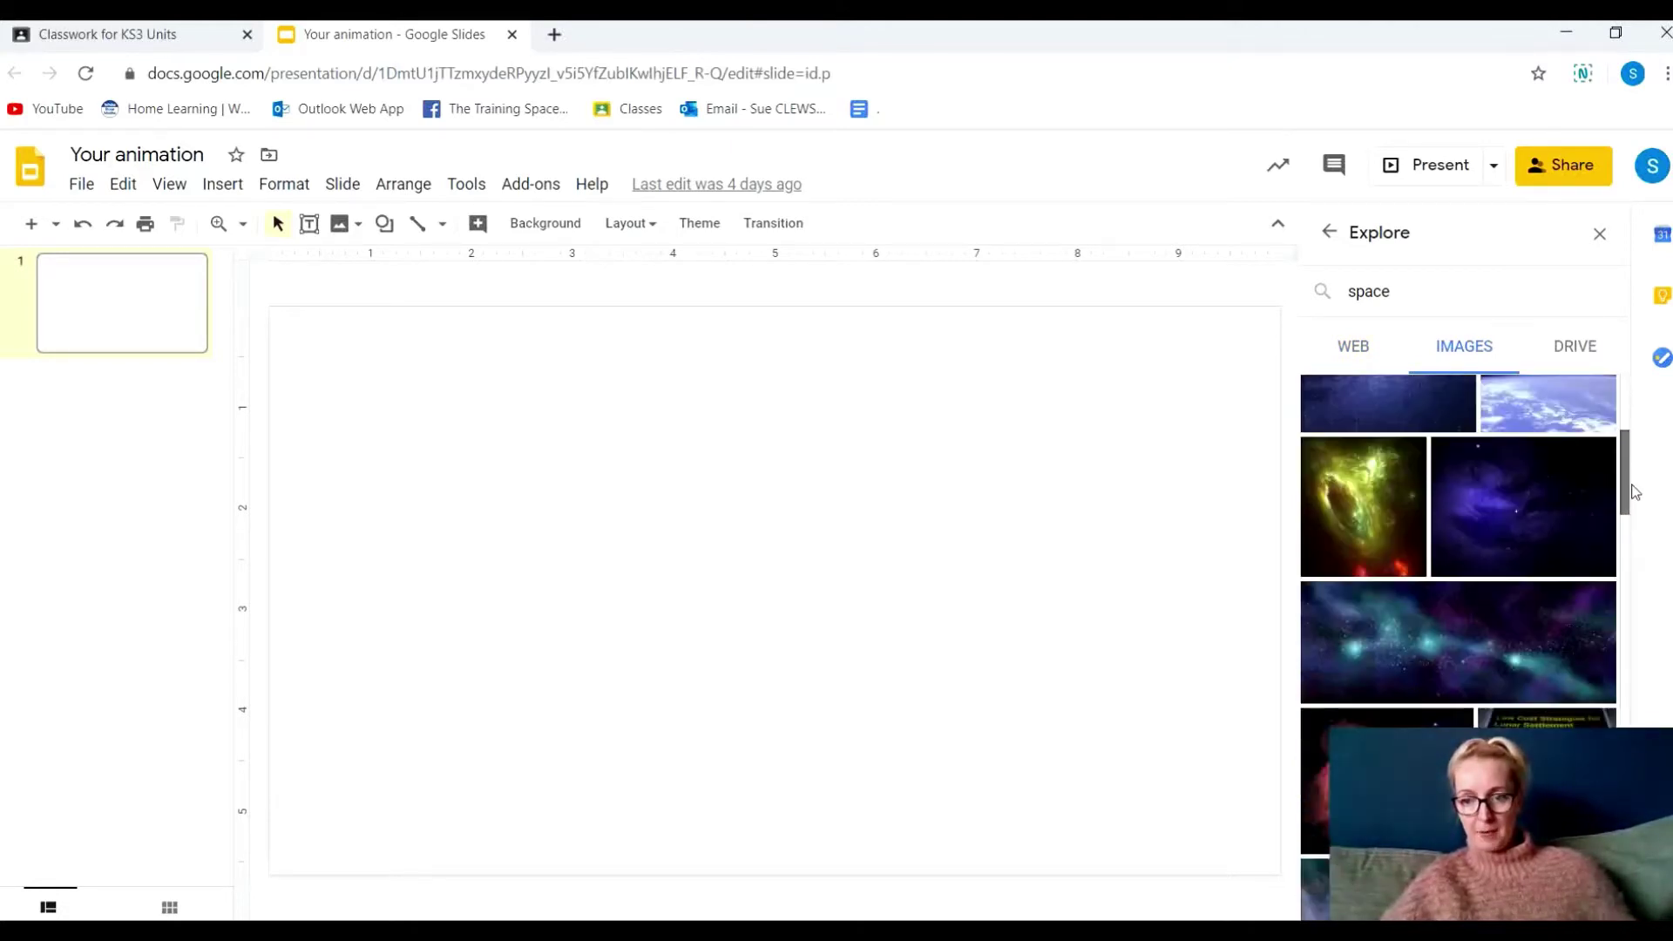
pyautogui.scroll(5, 1635, 436)
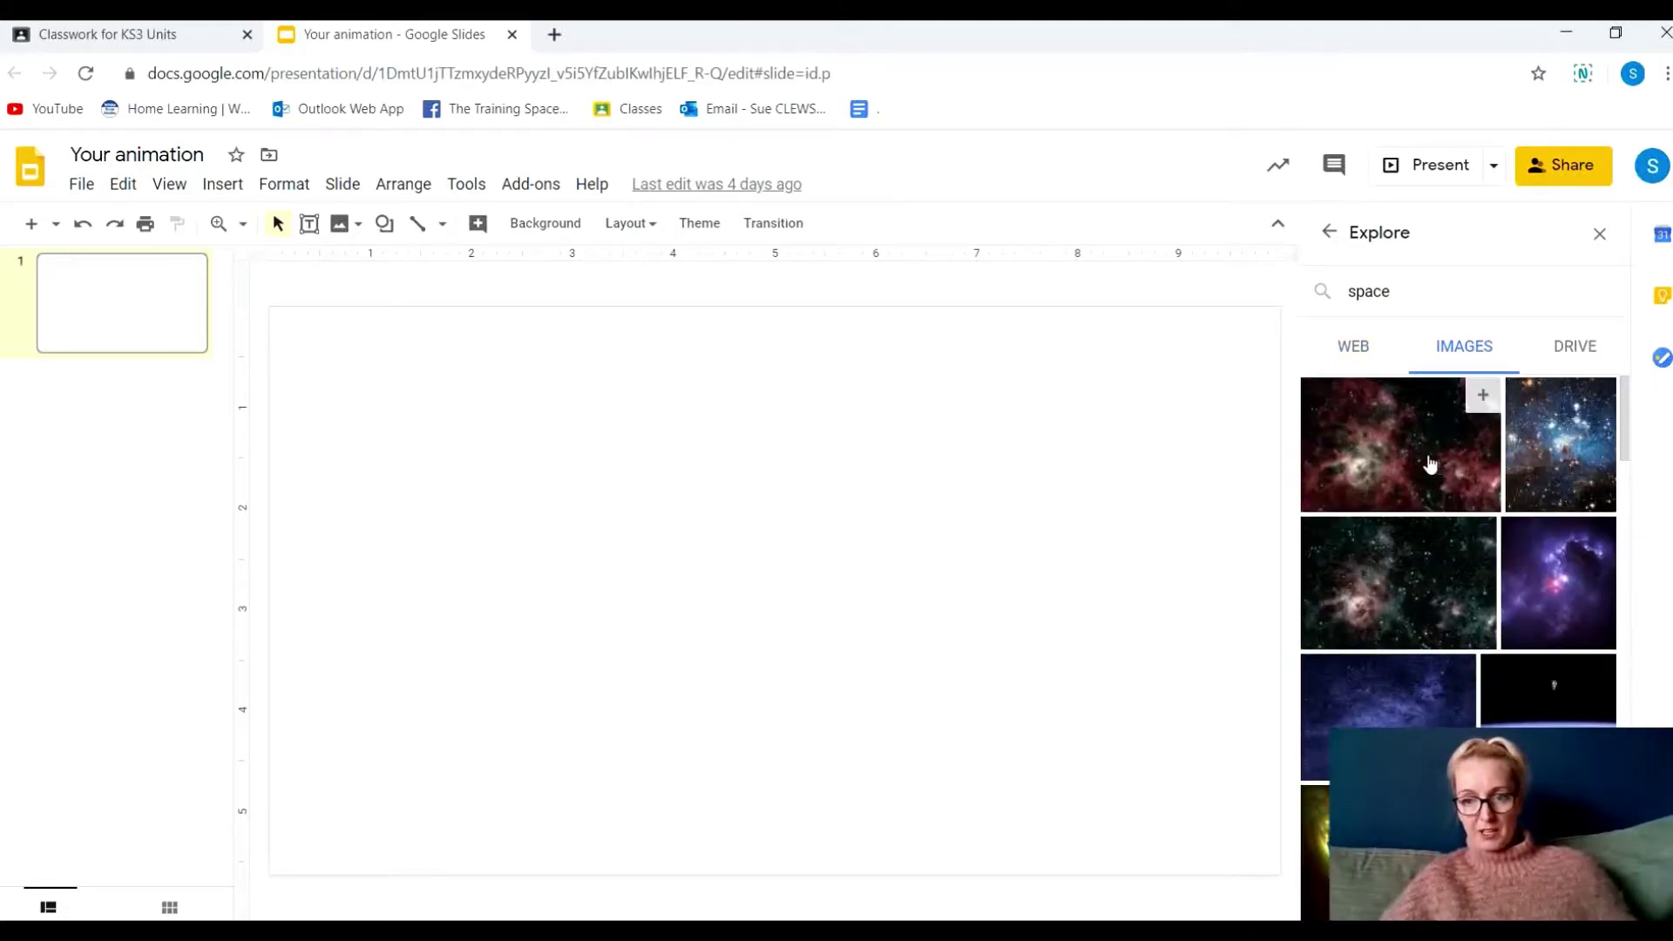
pyautogui.scroll(-5, 1429, 469)
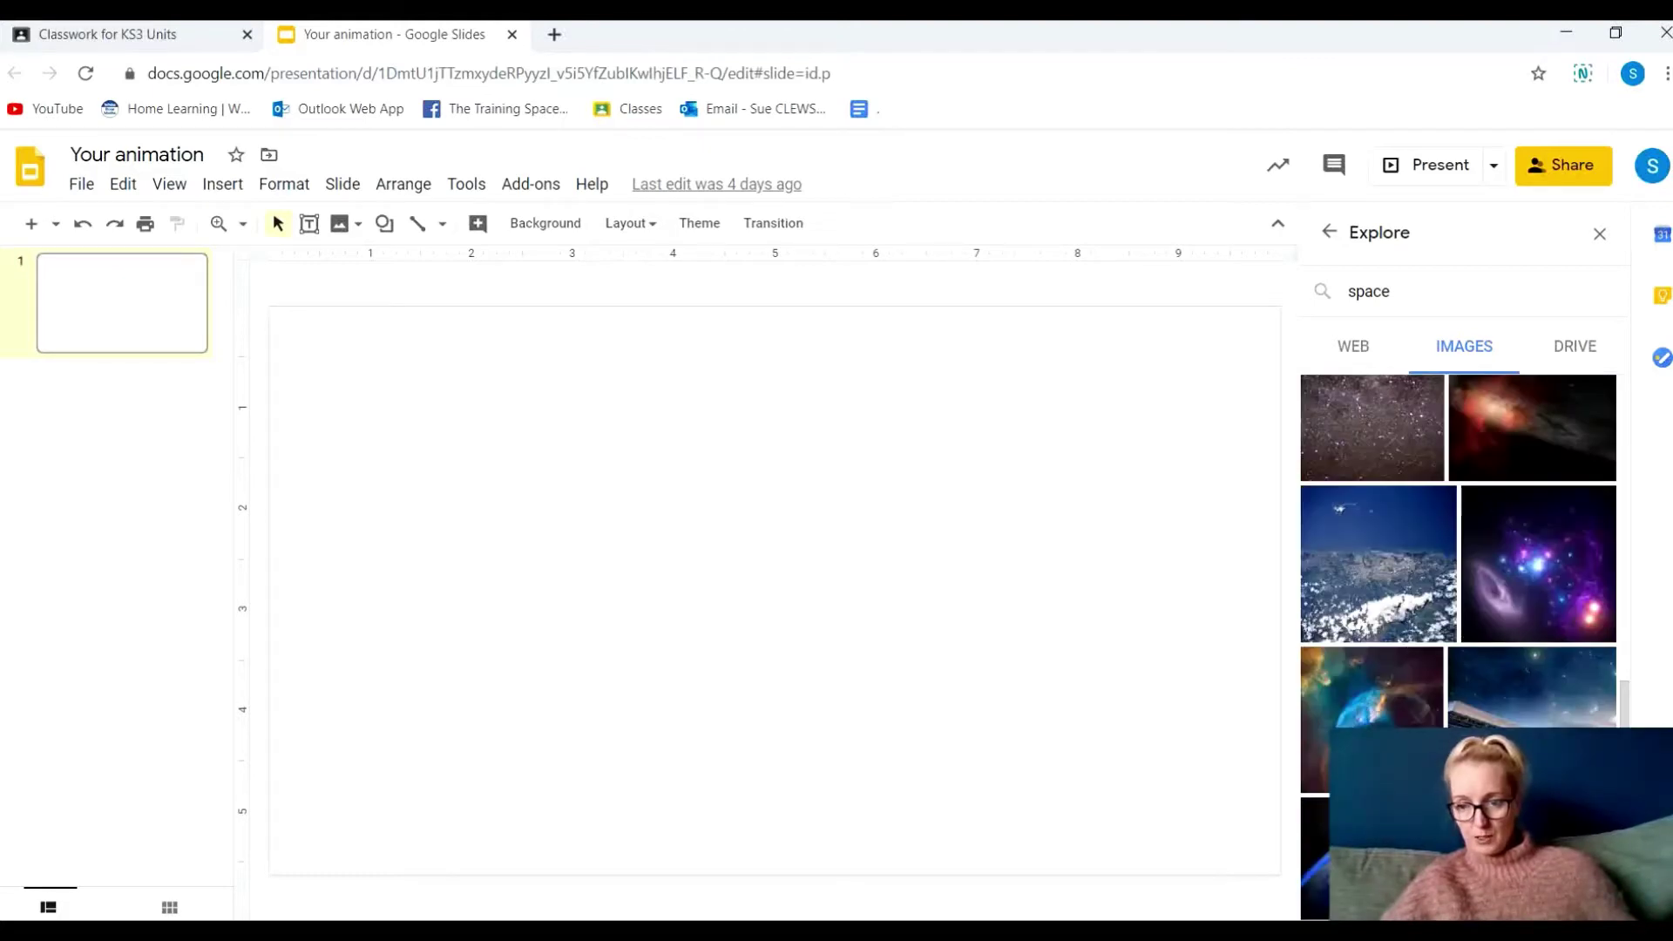
# Insert the Earth-sunrise photo and stretch it to cover the whole slide
pyautogui.click(1315, 858)
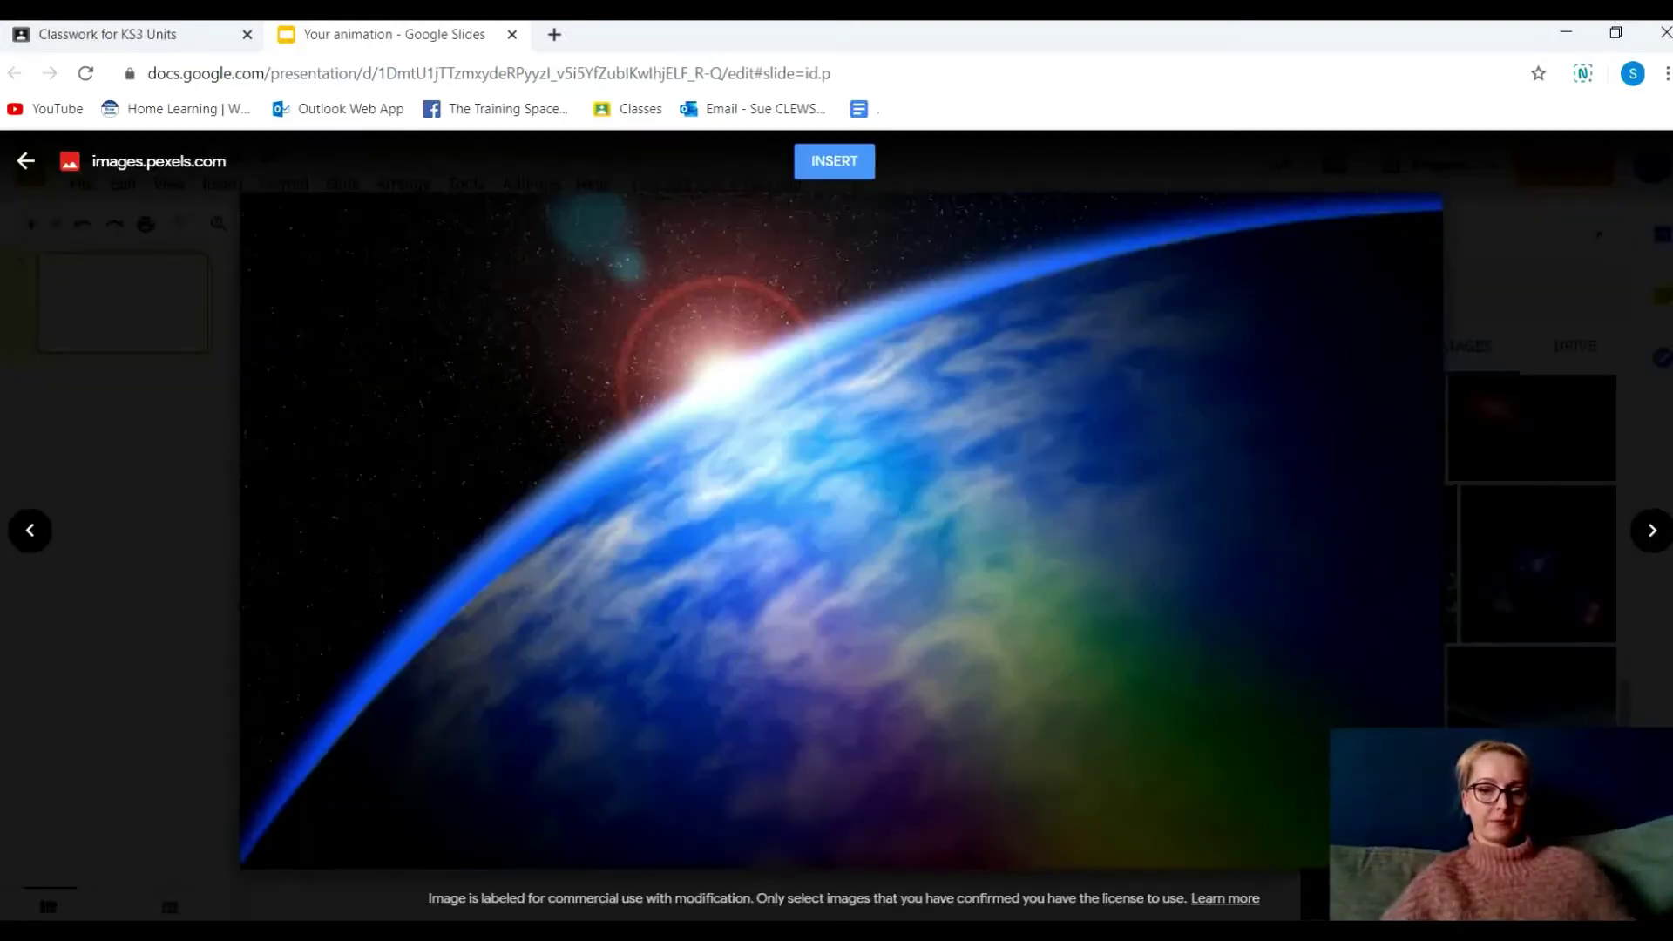
pyautogui.click(844, 163)
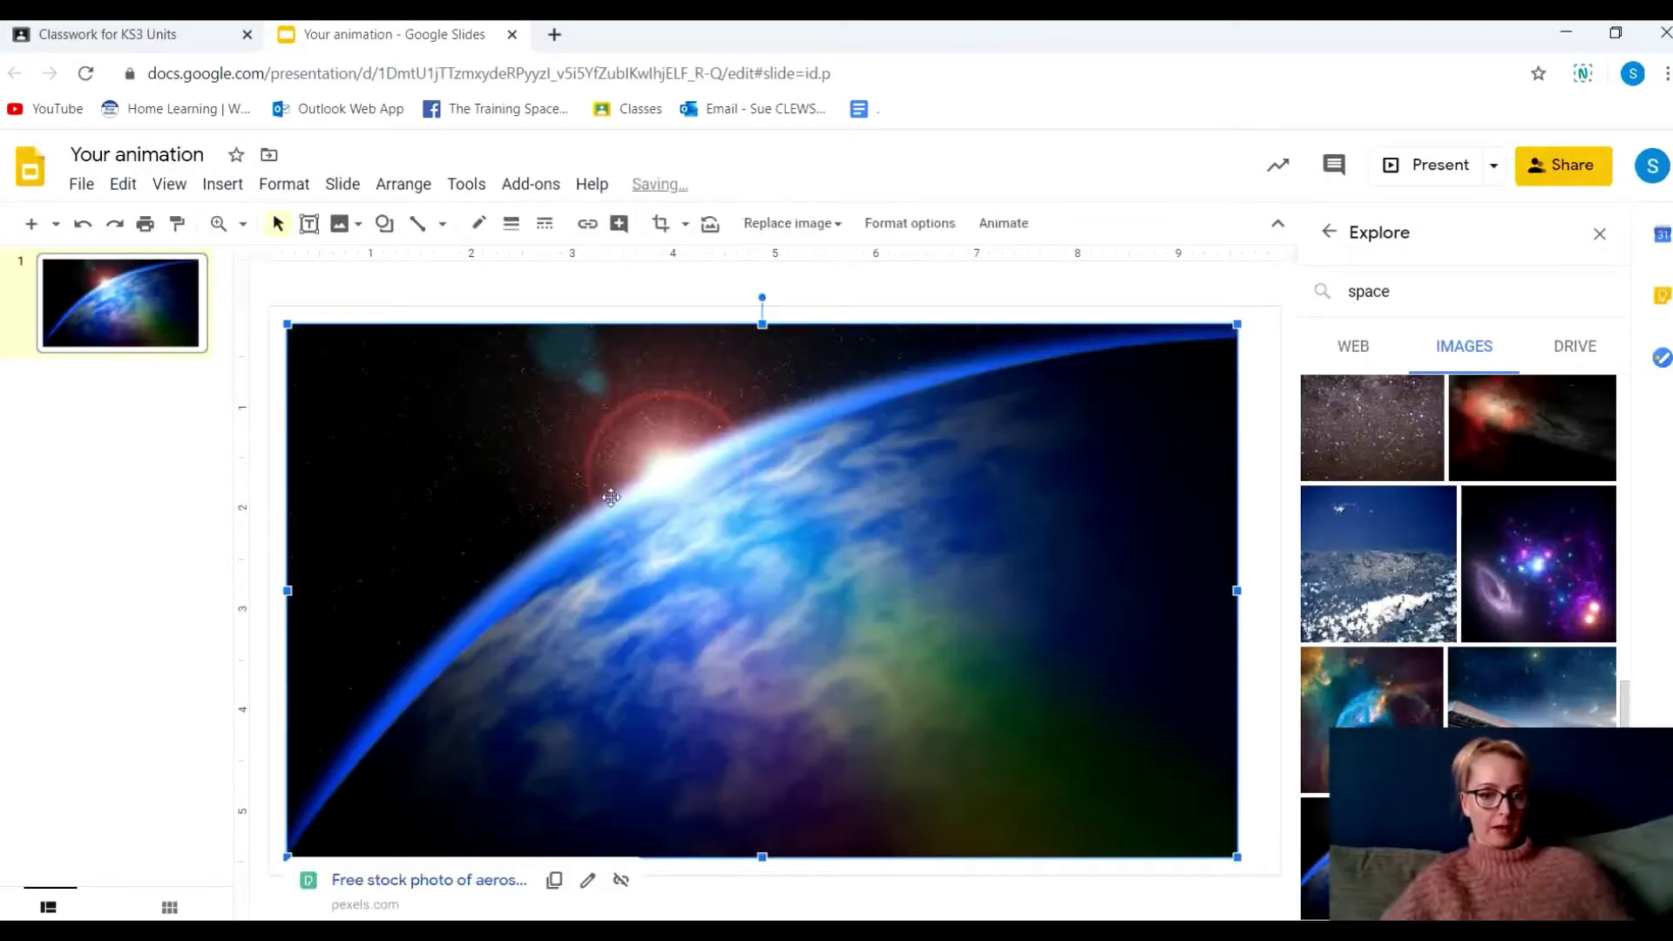
pyautogui.moveTo(610, 497); pyautogui.dragTo(594, 480)
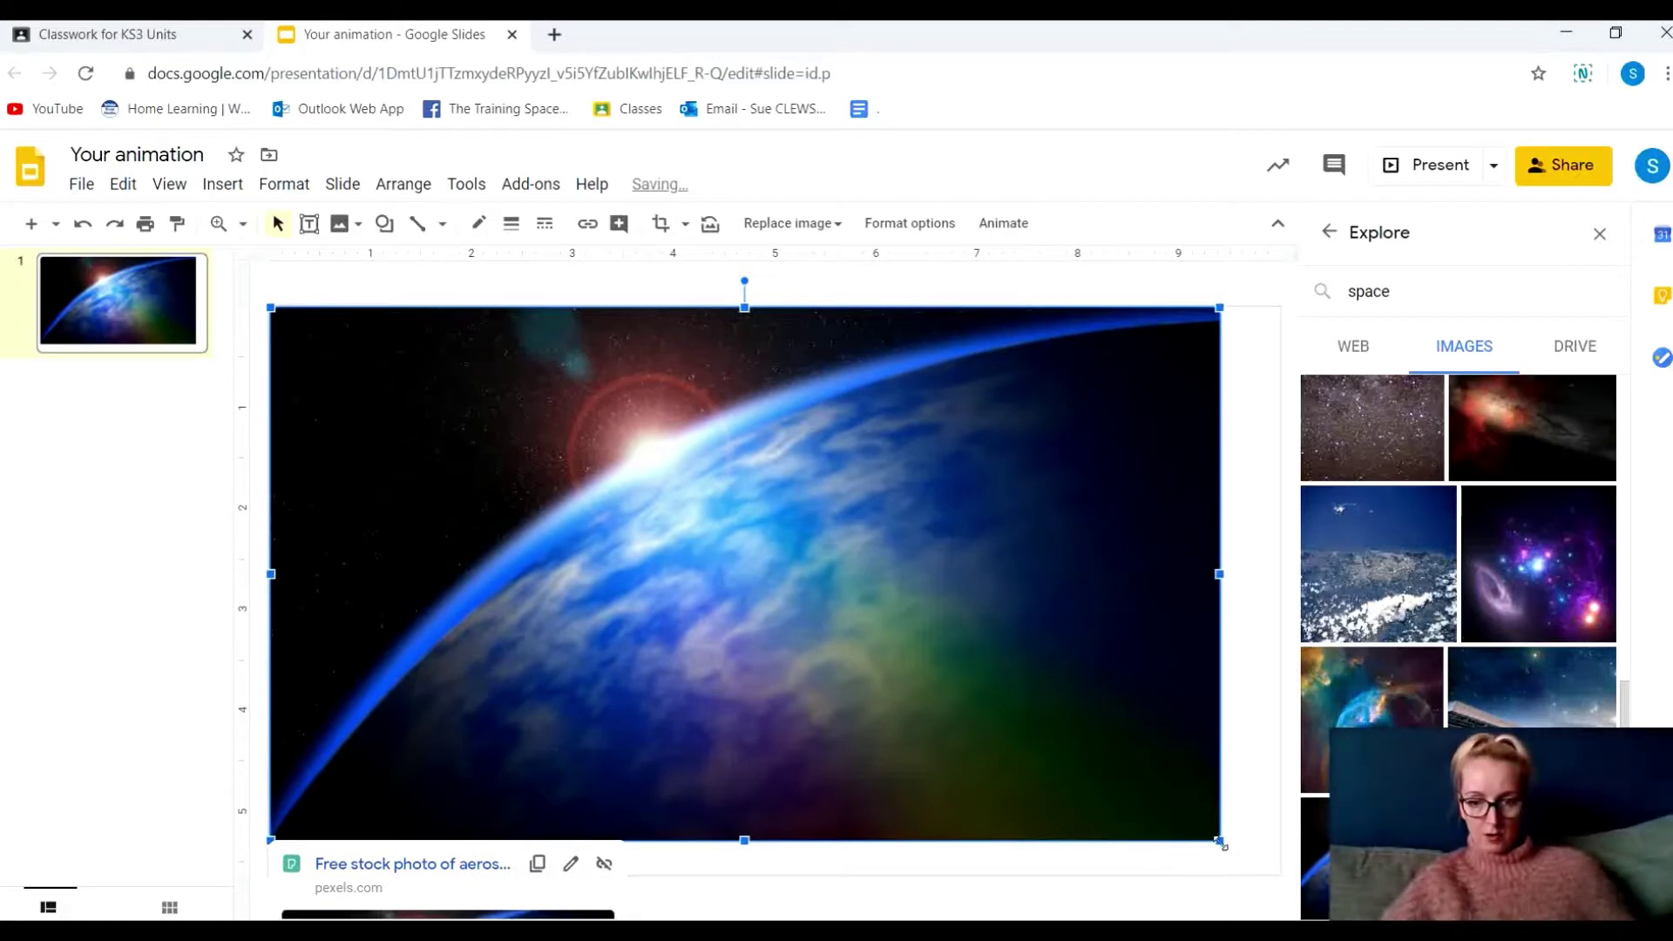
pyautogui.moveTo(1302, 890); pyautogui.dragTo(1279, 873)
pyautogui.doubleClick(1058, 669)
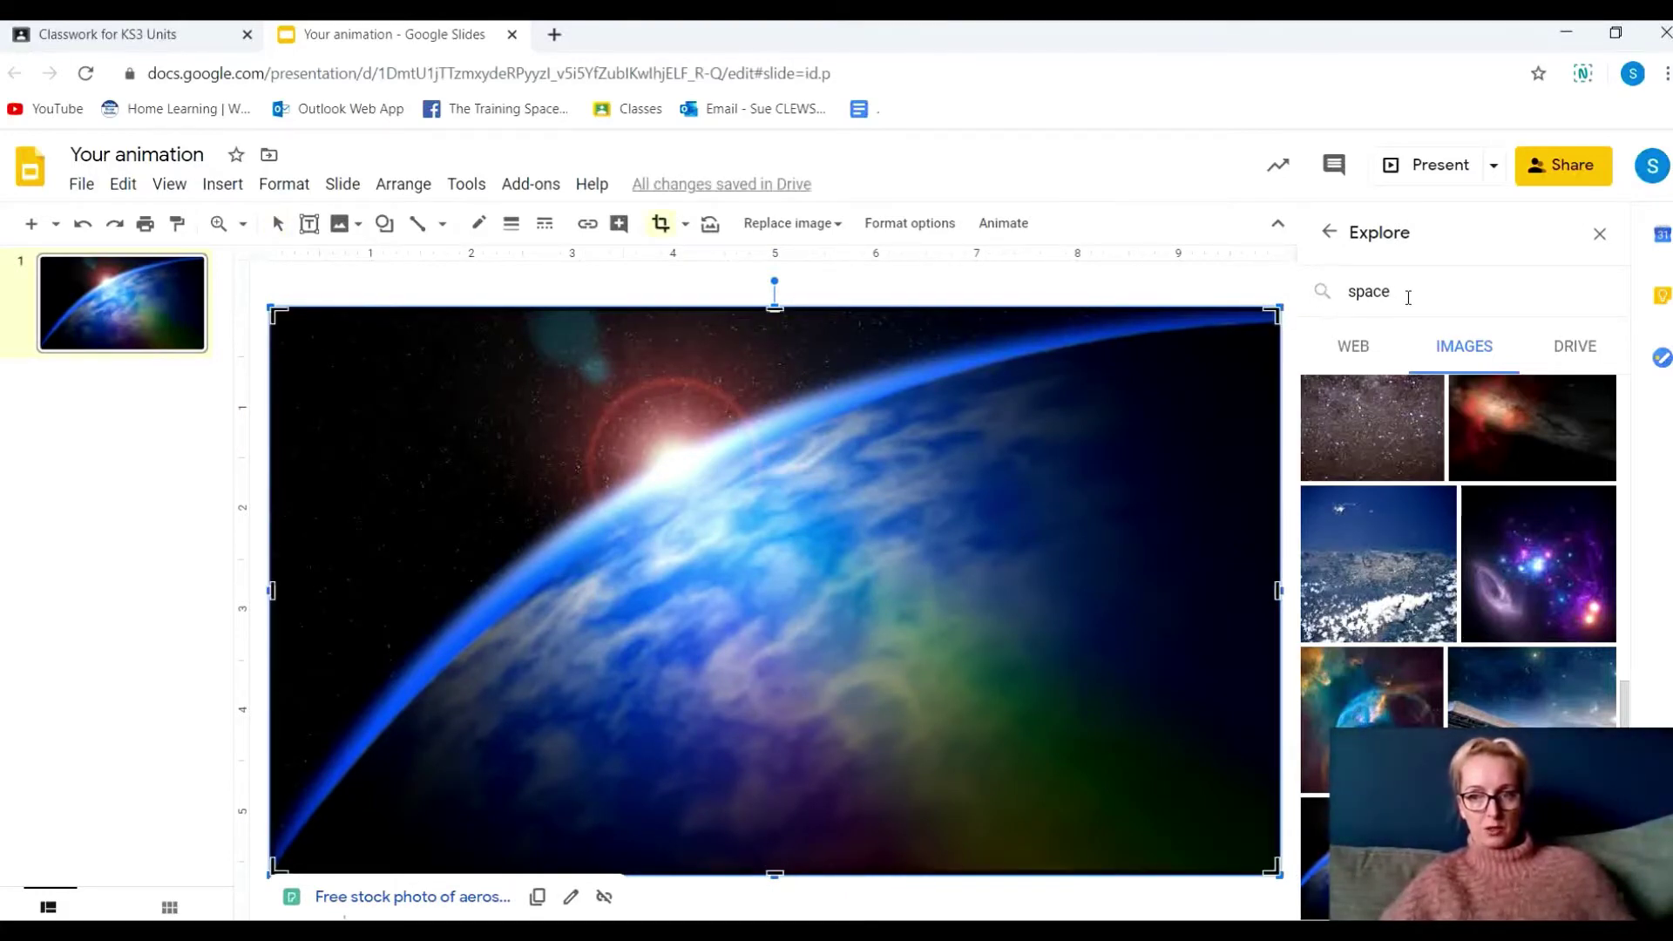
# Search Explore images for 'spaceship png' and insert the green cartoon rocket with red fins
pyautogui.press('BackSpace')
pyautogui.press('BackSpace')
pyautogui.press('BackSpace')
pyautogui.press('BackSpace')
pyautogui.press('BackSpace')
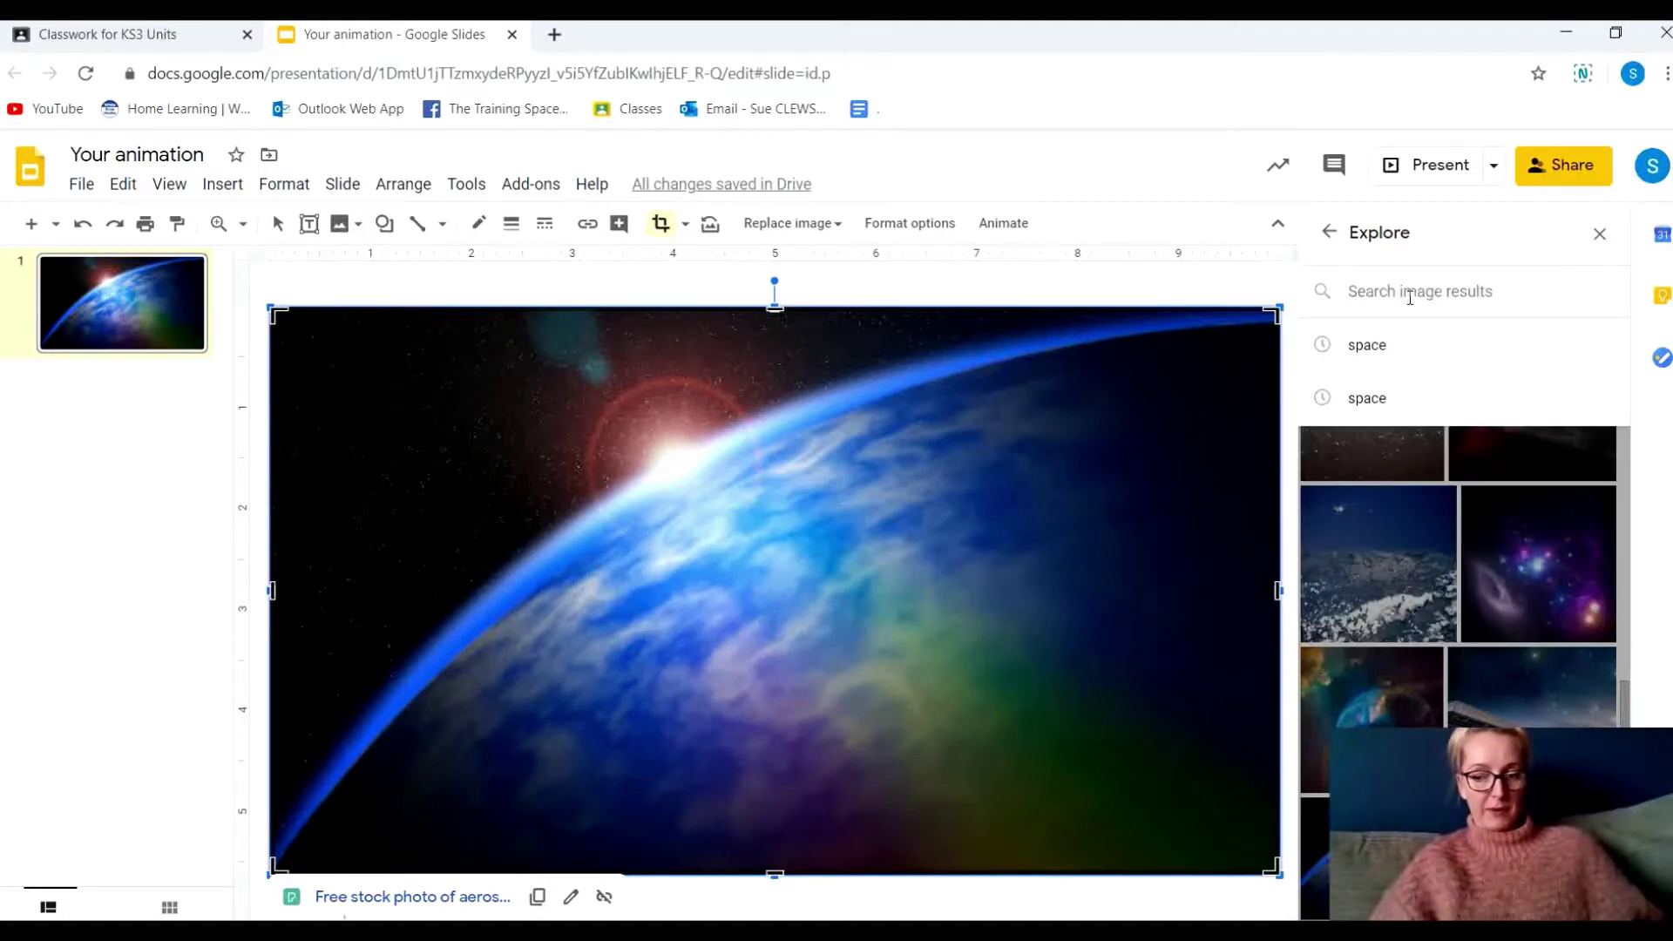
pyautogui.write('spaceship')
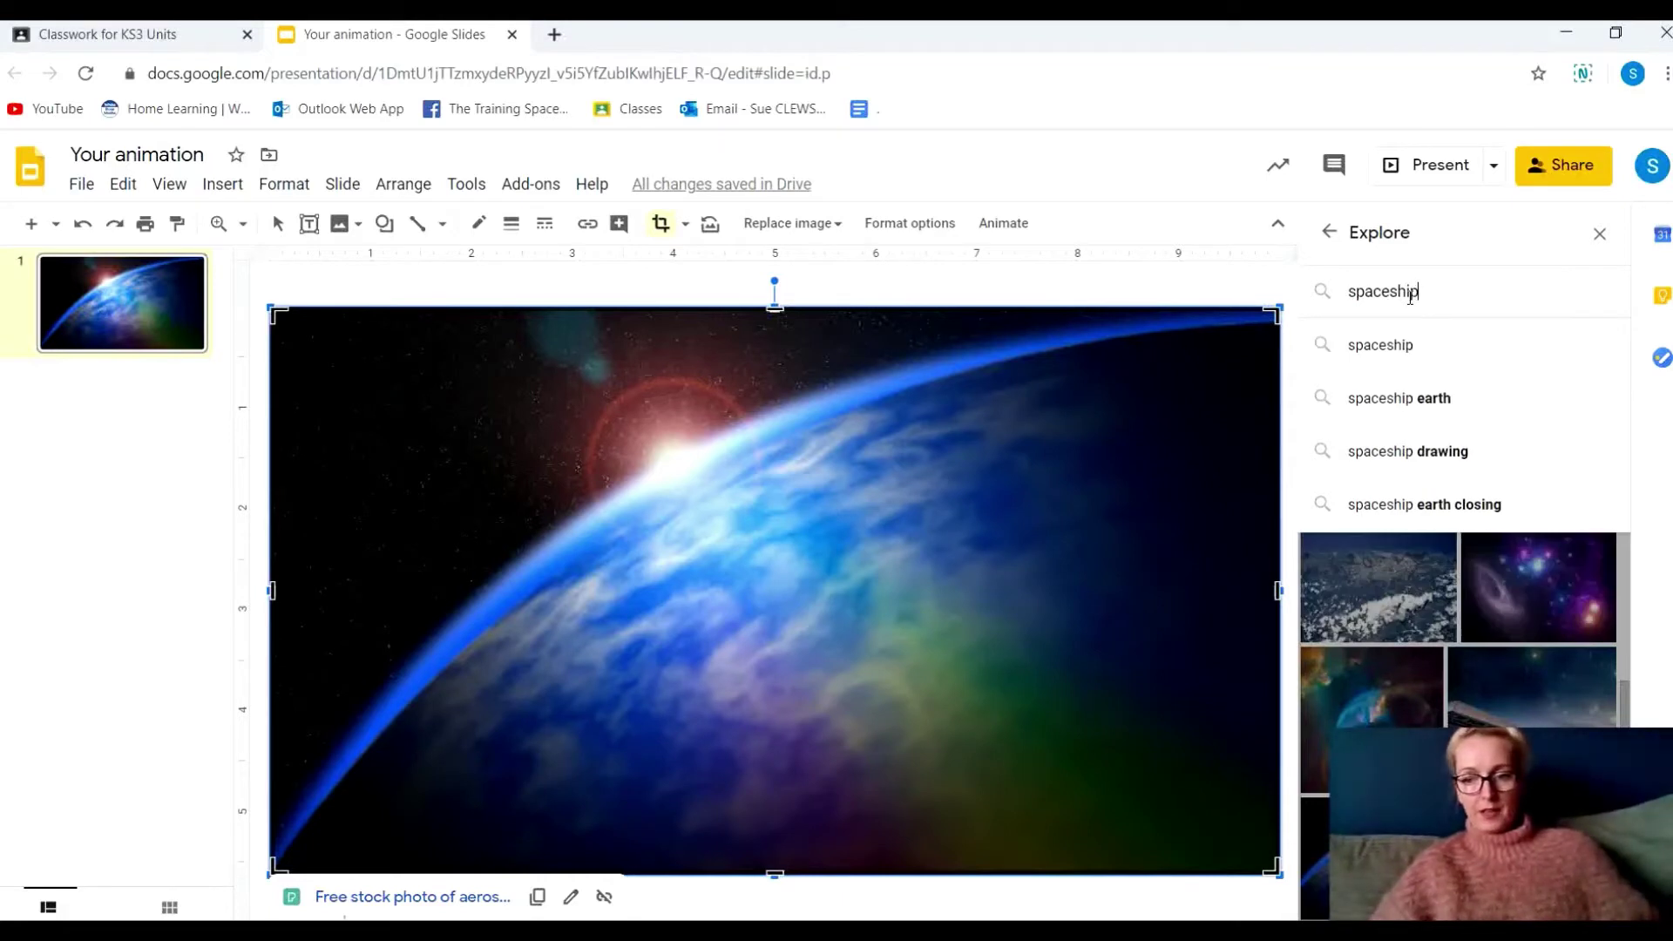
pyautogui.press('Return')
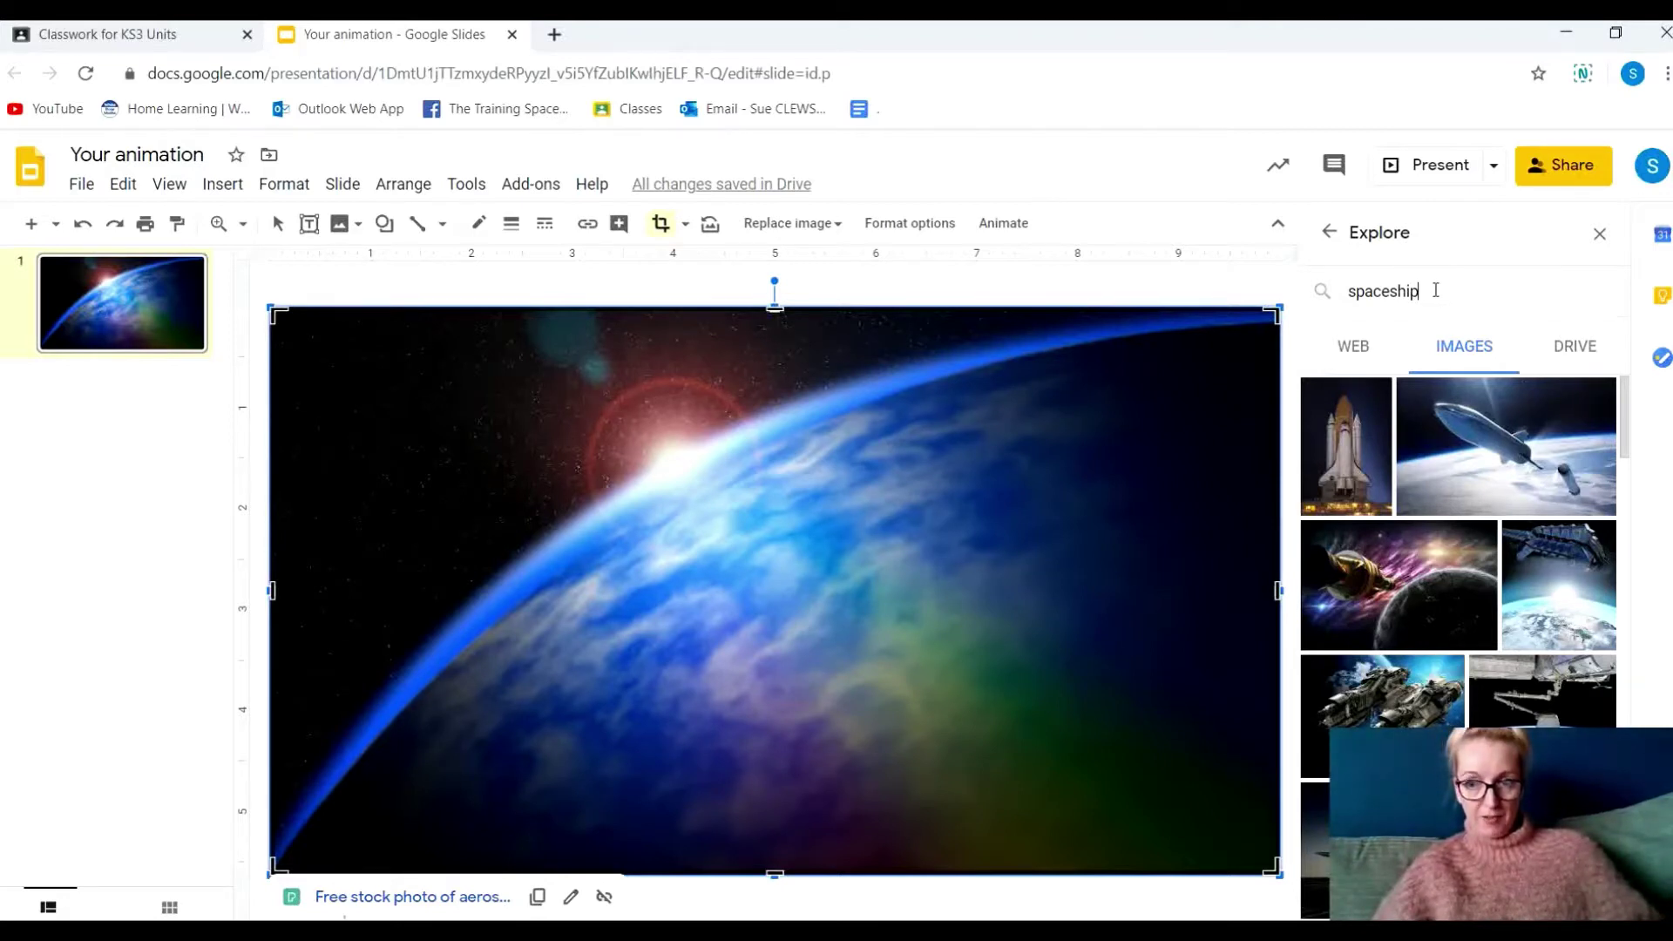
pyautogui.click(1435, 290)
pyautogui.write('png')
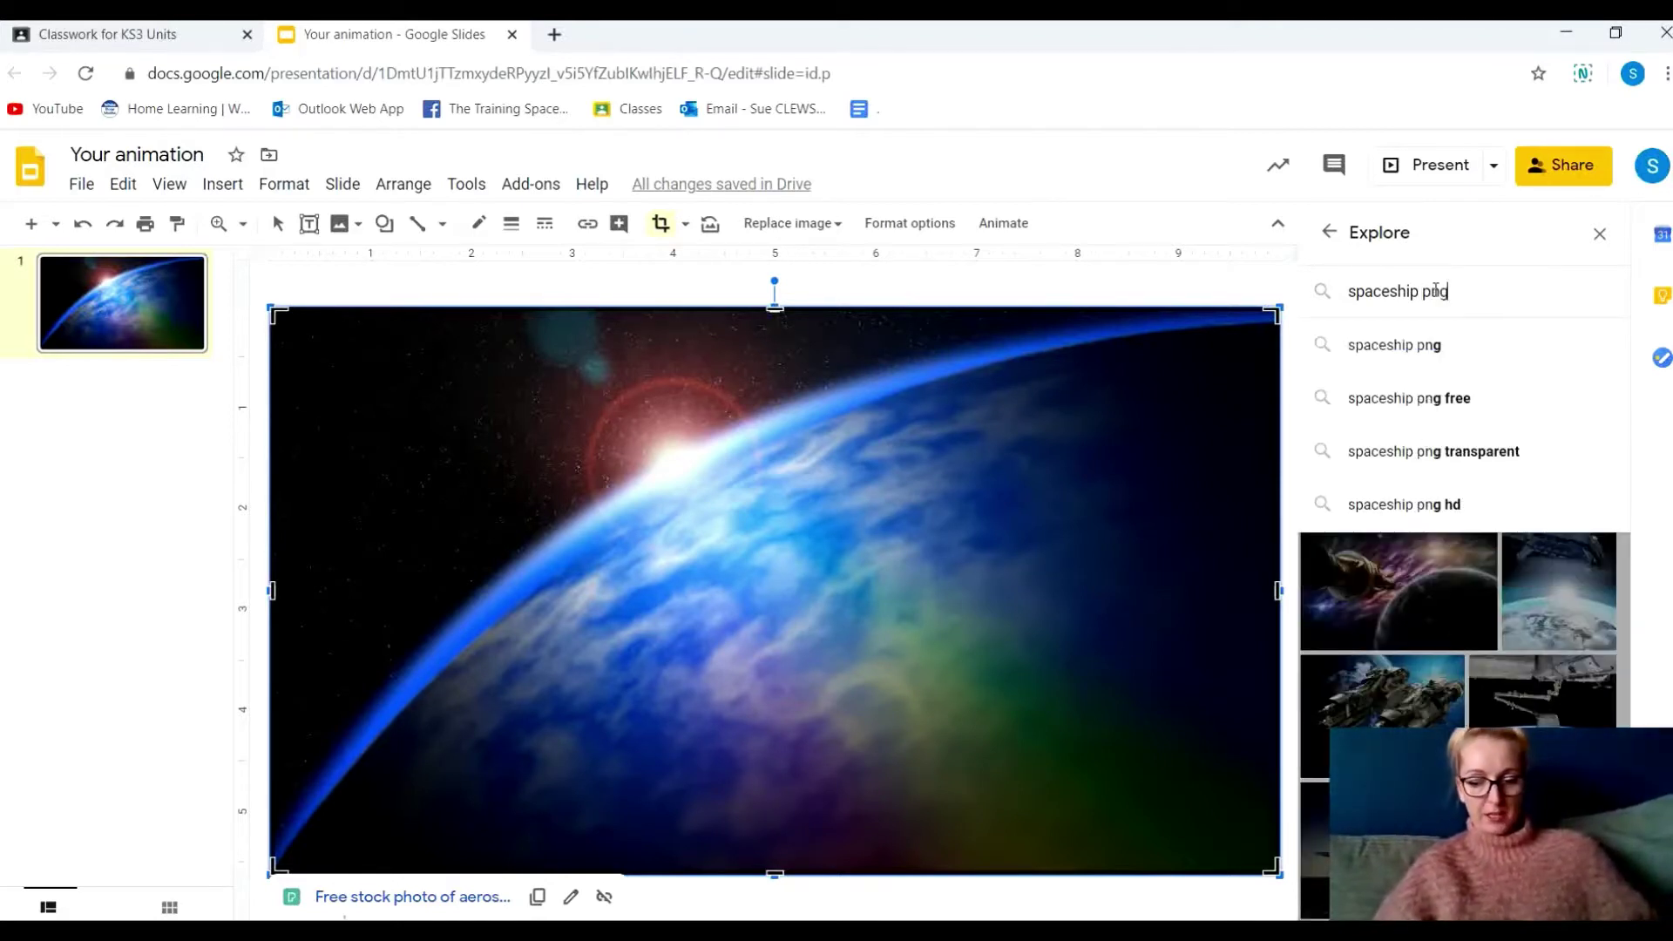
pyautogui.press('Return')
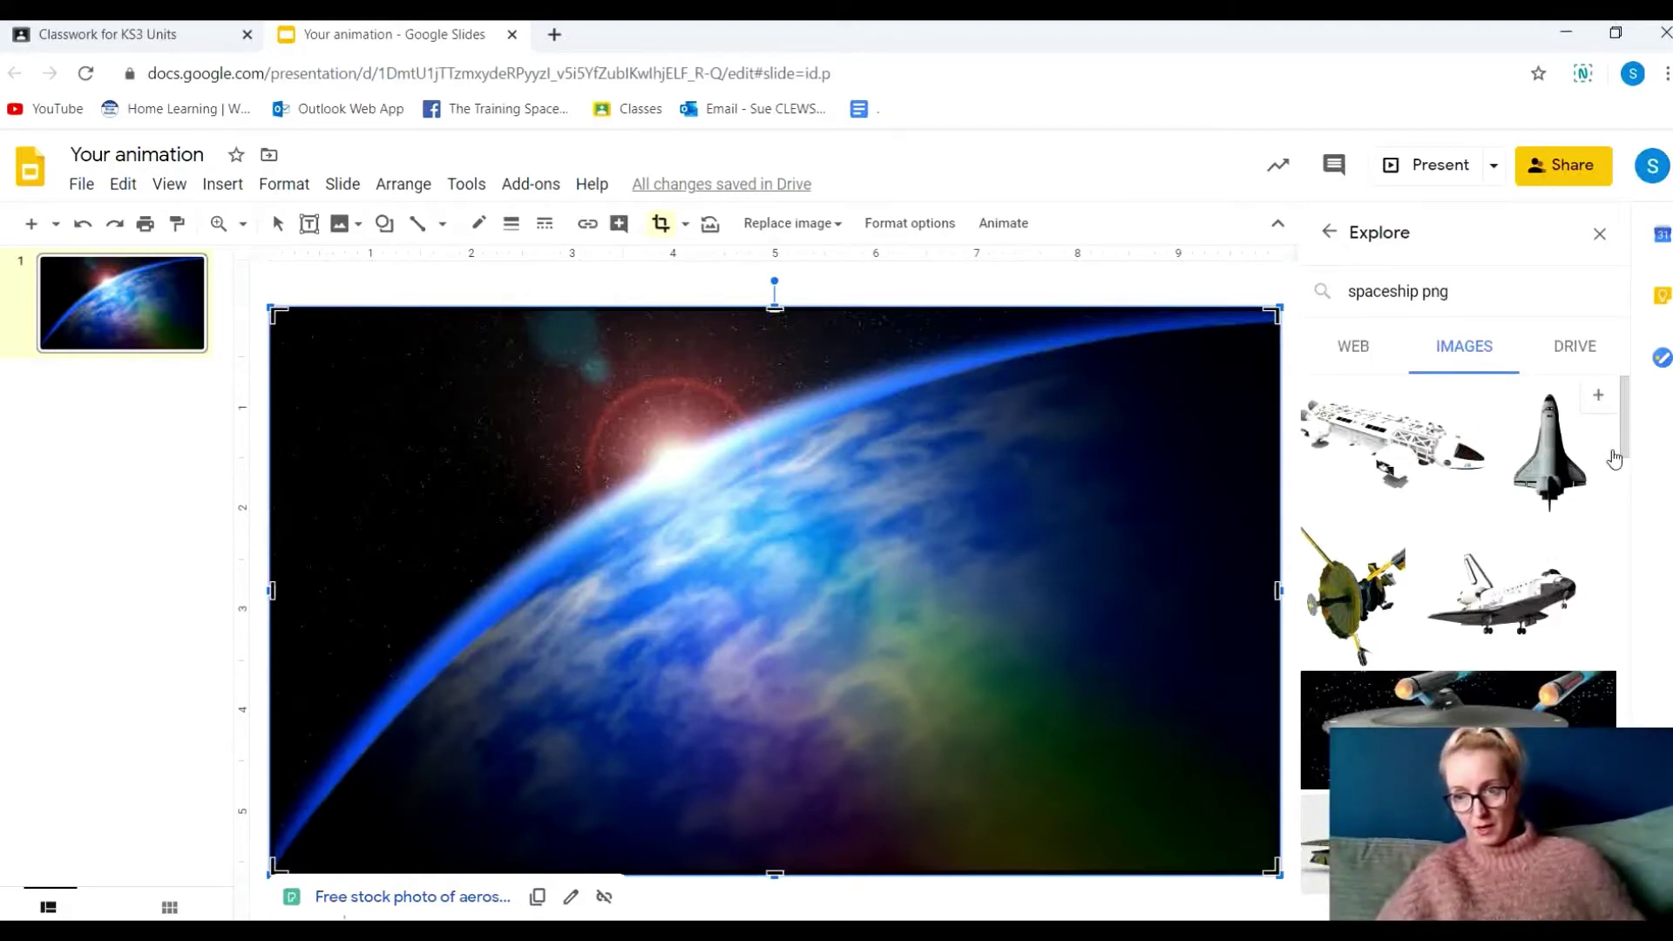
pyautogui.moveTo(1622, 436); pyautogui.dragTo(1663, 771)
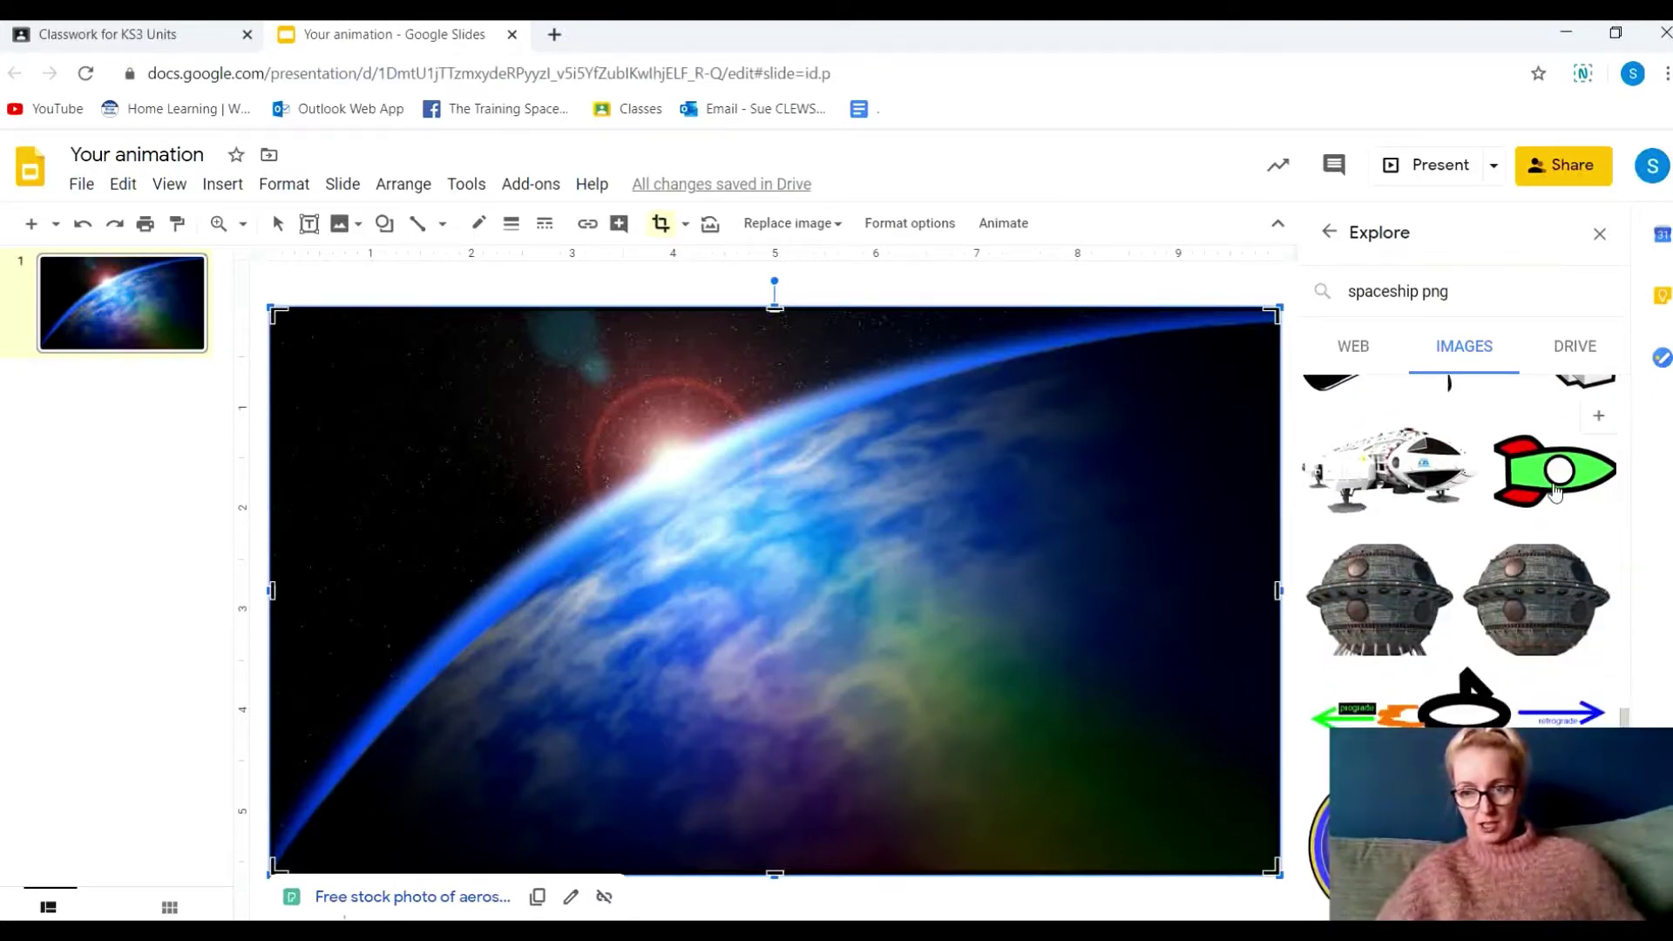
pyautogui.click(1555, 492)
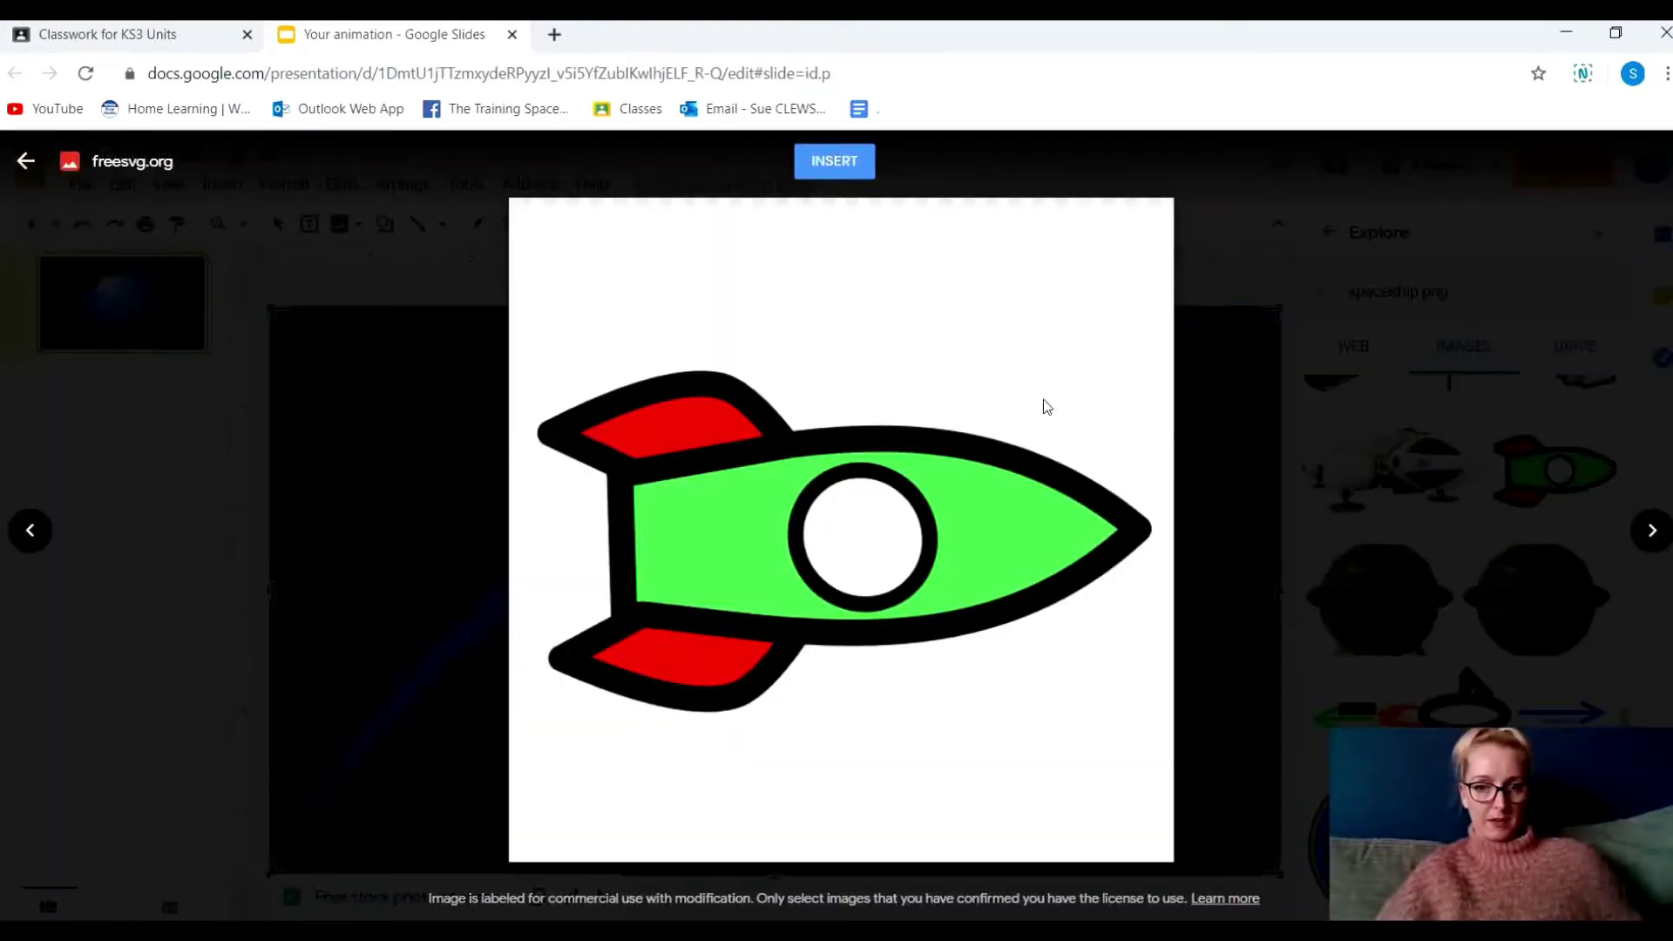
pyautogui.click(829, 164)
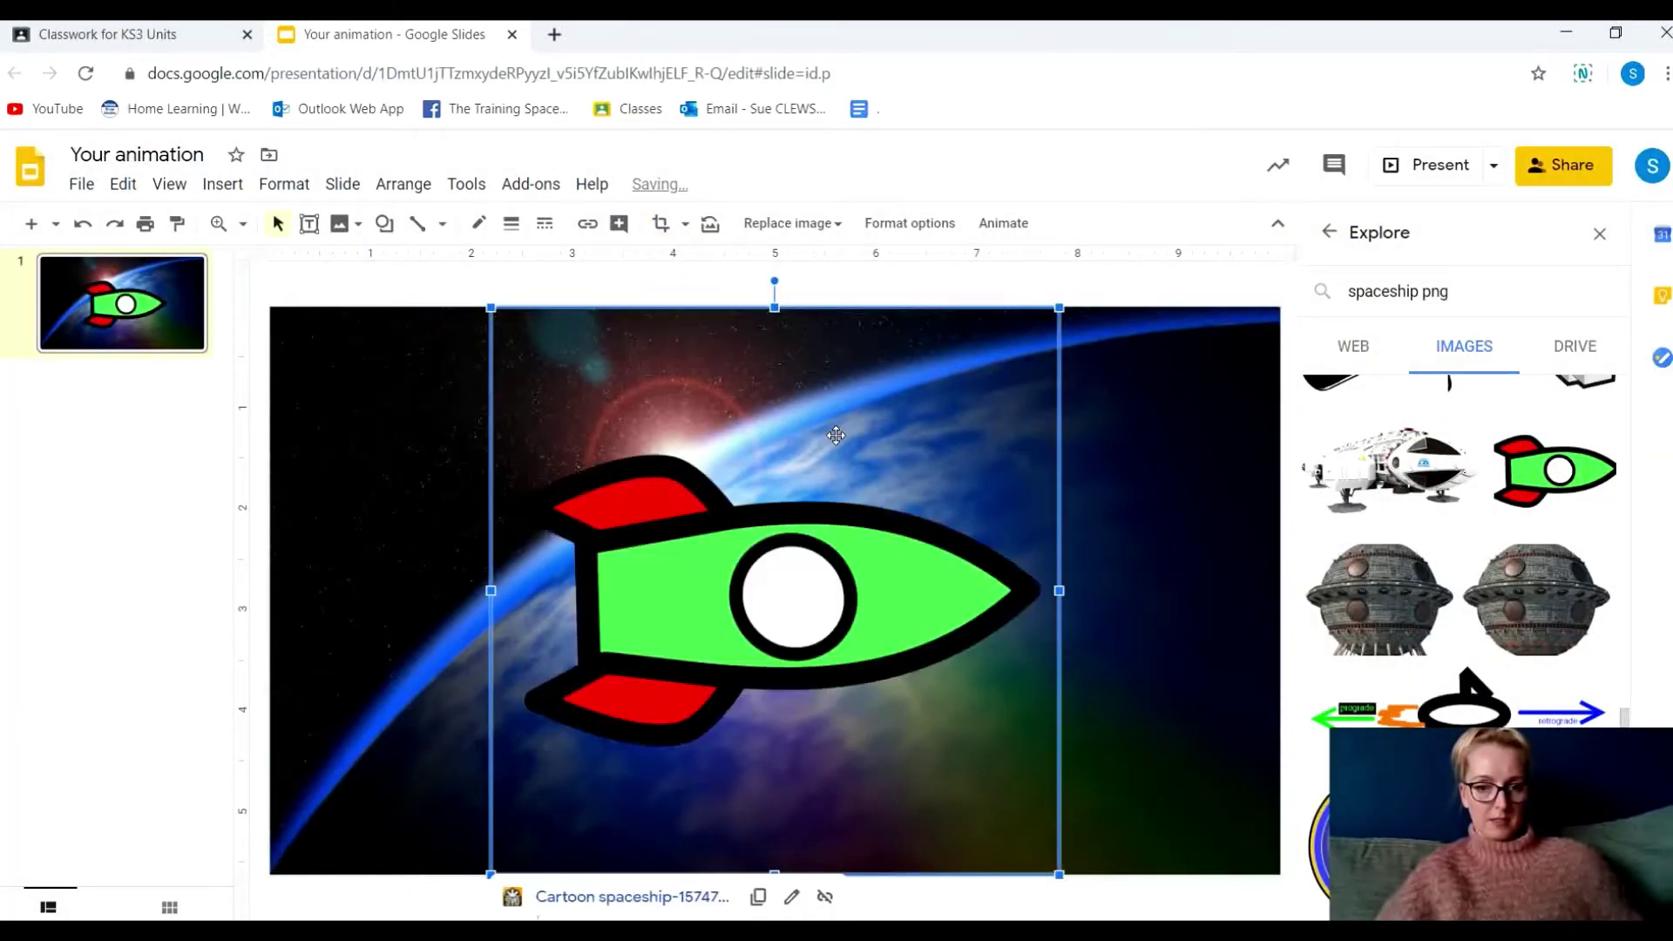
# Shrink the rocket and park it just past the slide's left edge, nose peeking in
pyautogui.moveTo(1058, 309); pyautogui.dragTo(802, 628)
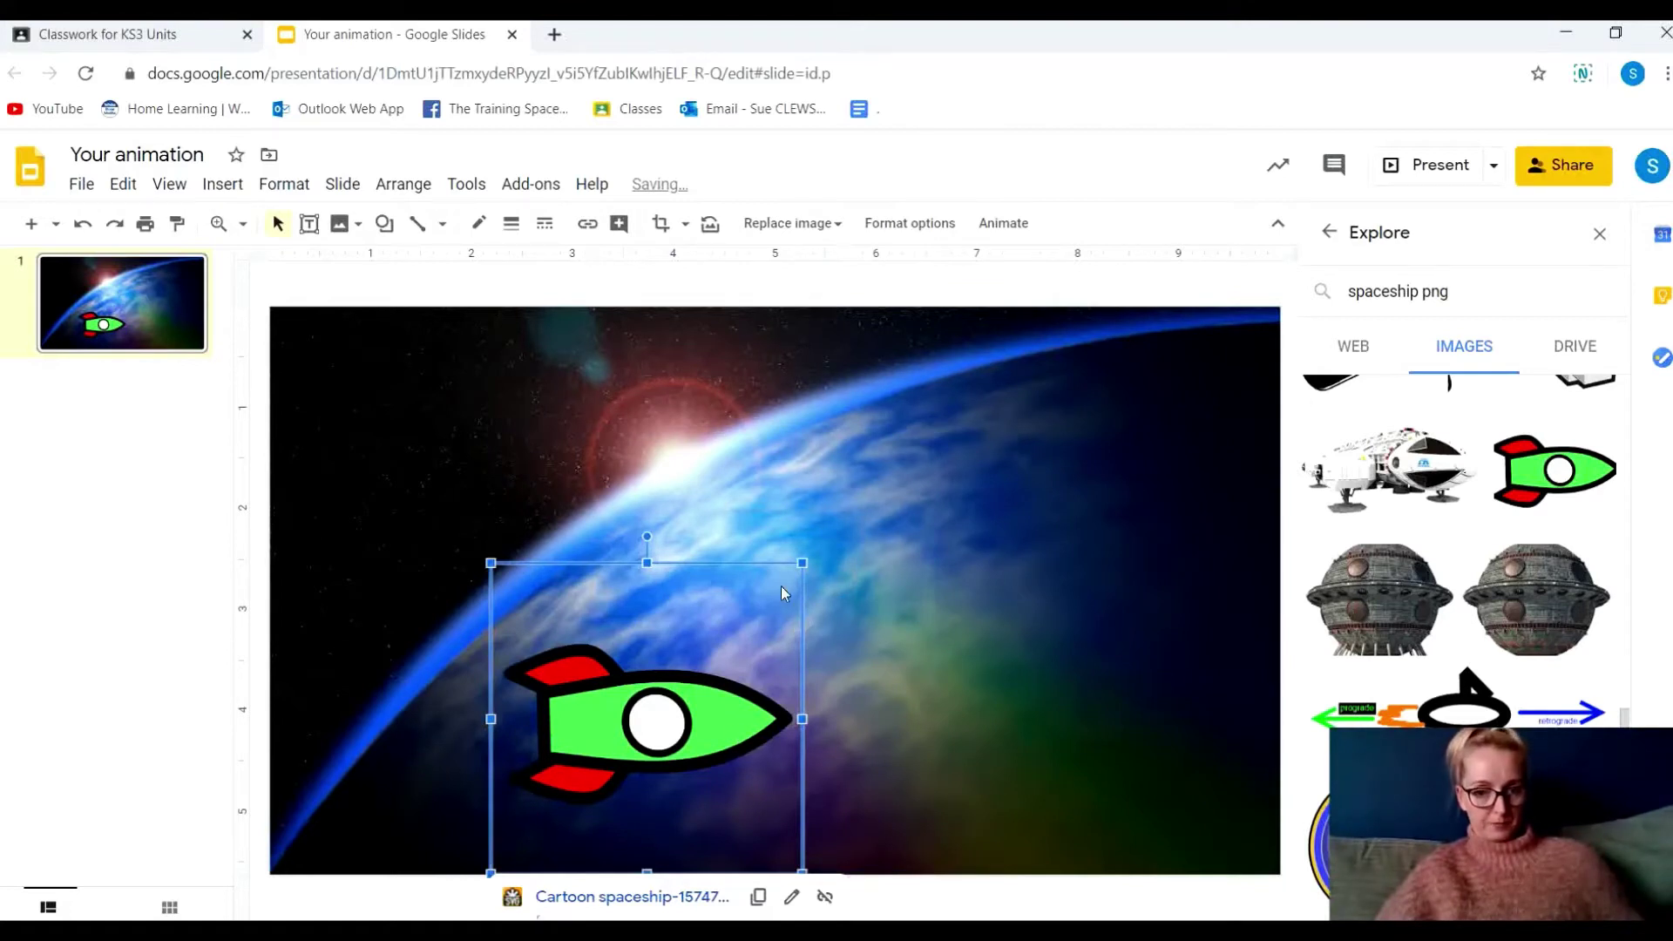
pyautogui.moveTo(801, 565); pyautogui.dragTo(774, 591)
pyautogui.moveTo(710, 732); pyautogui.dragTo(251, 353)
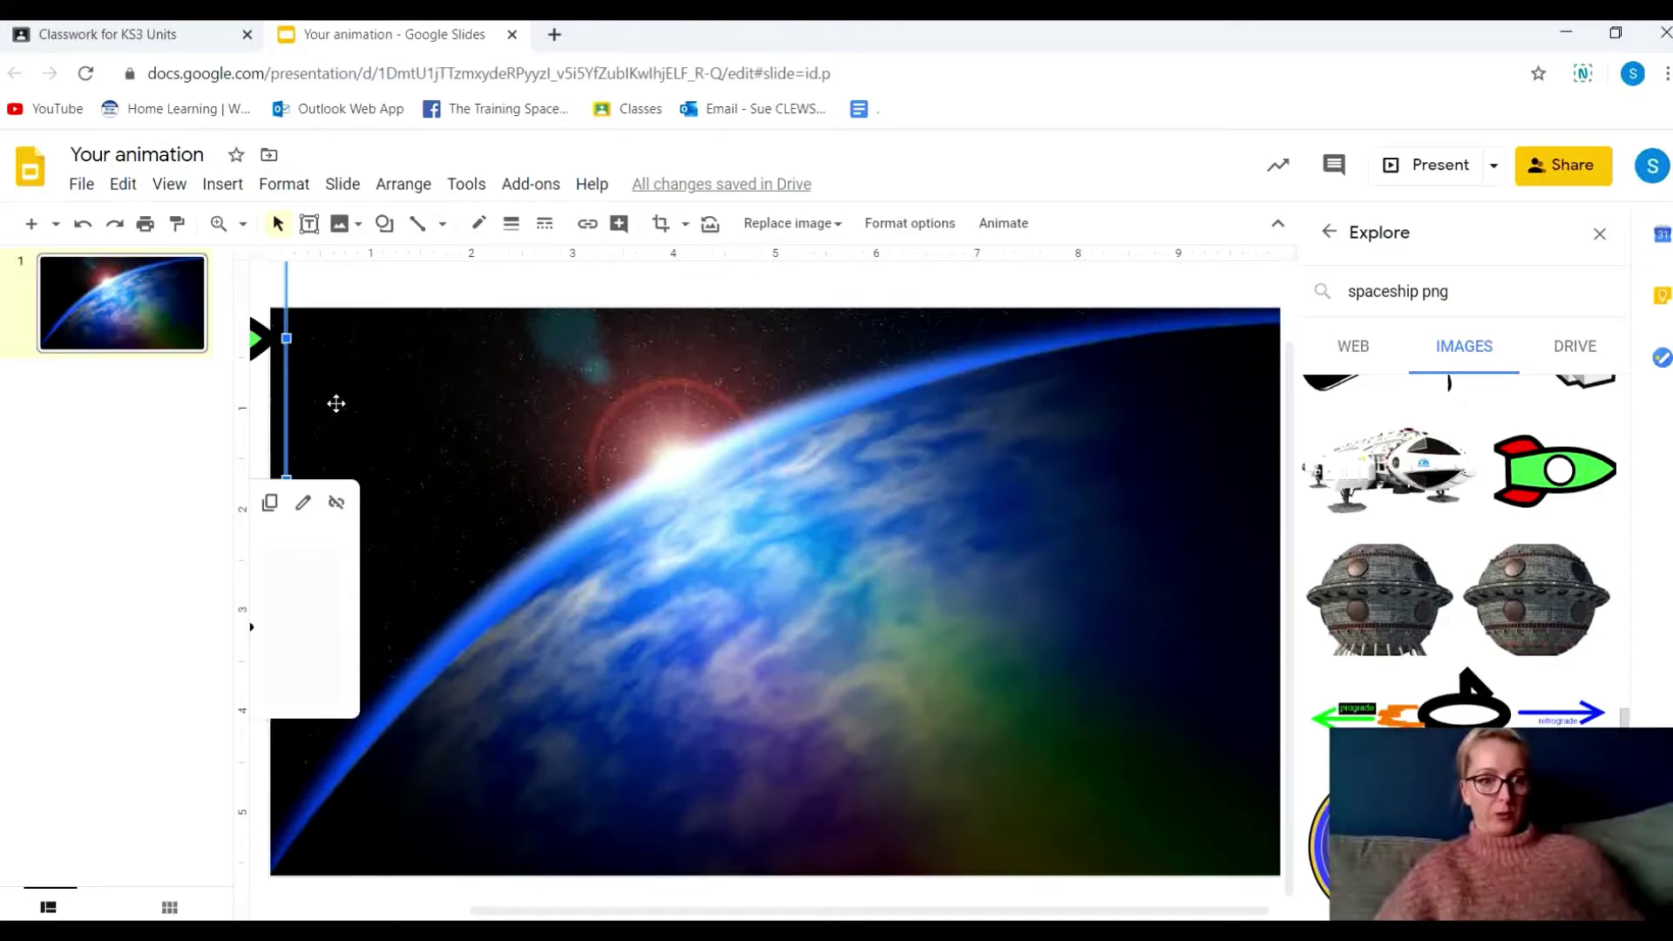
# Paste a copy of slide 1 as slide 2 and nudge its rocket slightly further in
pyautogui.click(167, 312)
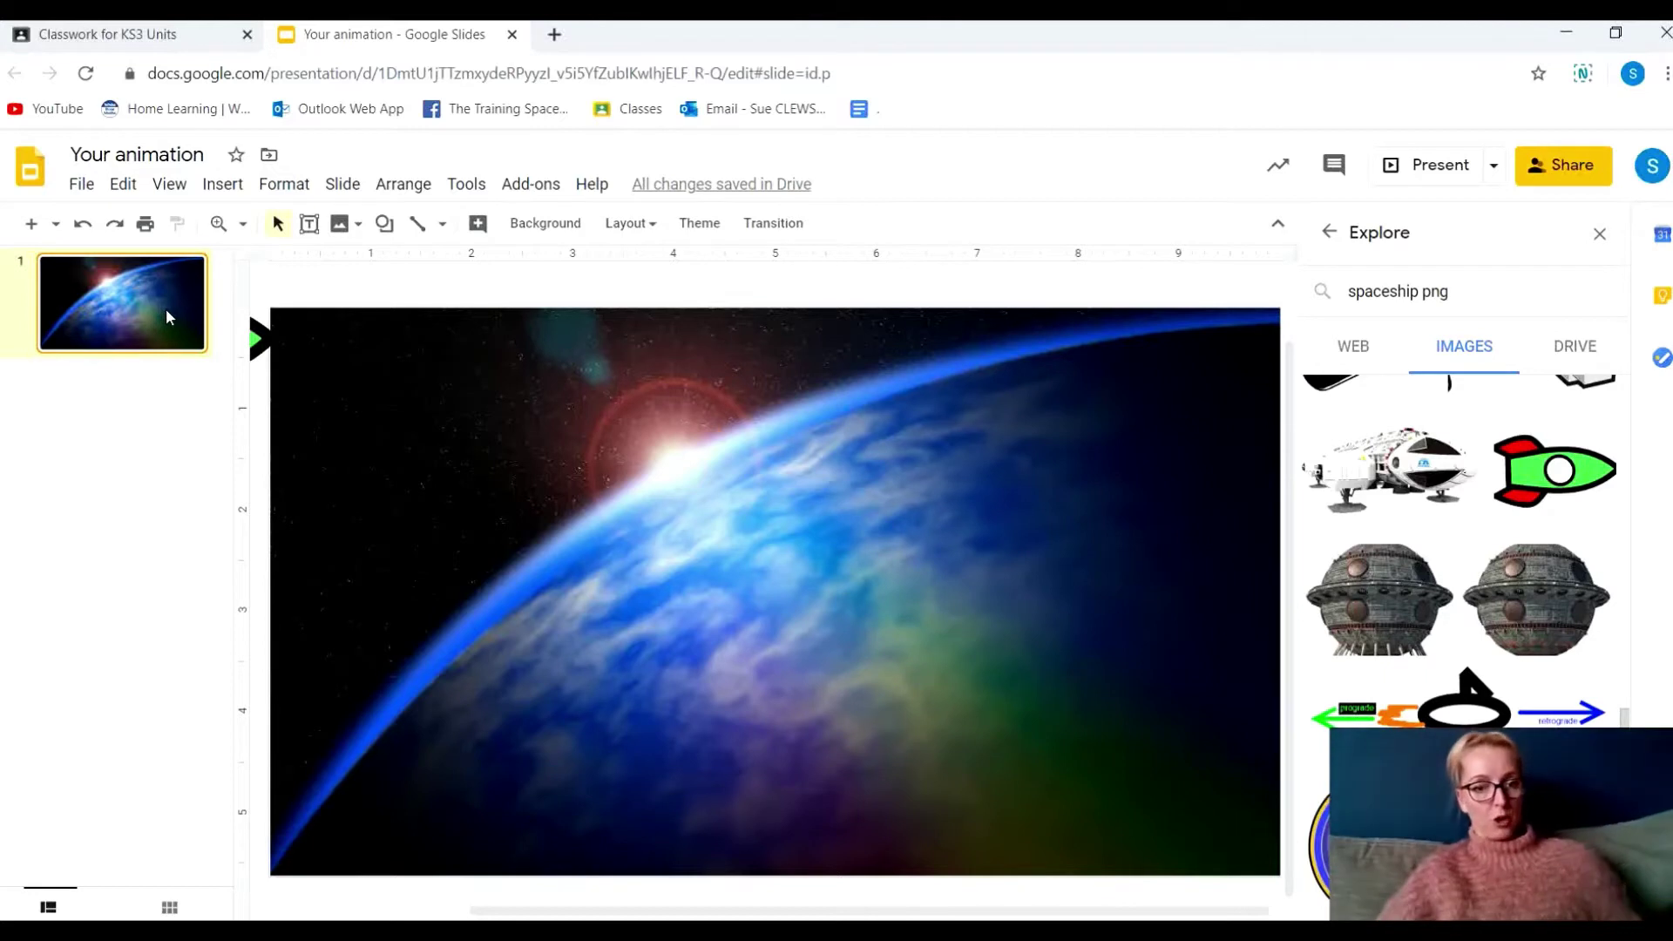
pyautogui.click(159, 406)
pyautogui.hotkey('ctrl', 'v')
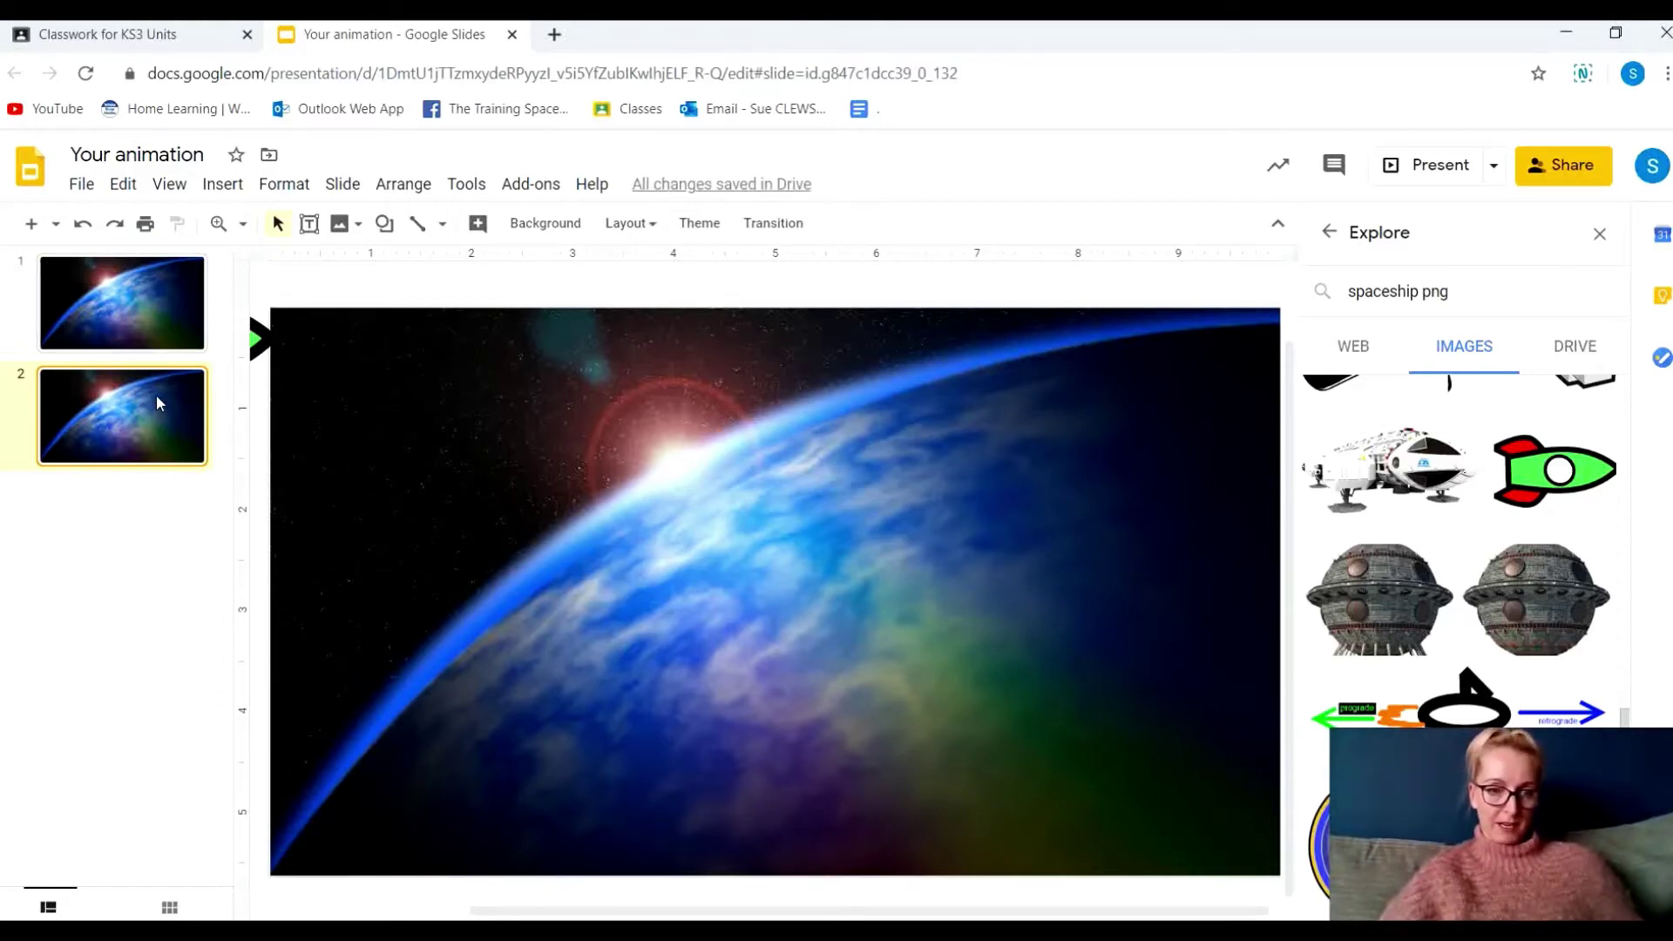
pyautogui.click(290, 350)
pyautogui.moveTo(292, 352); pyautogui.dragTo(290, 357)
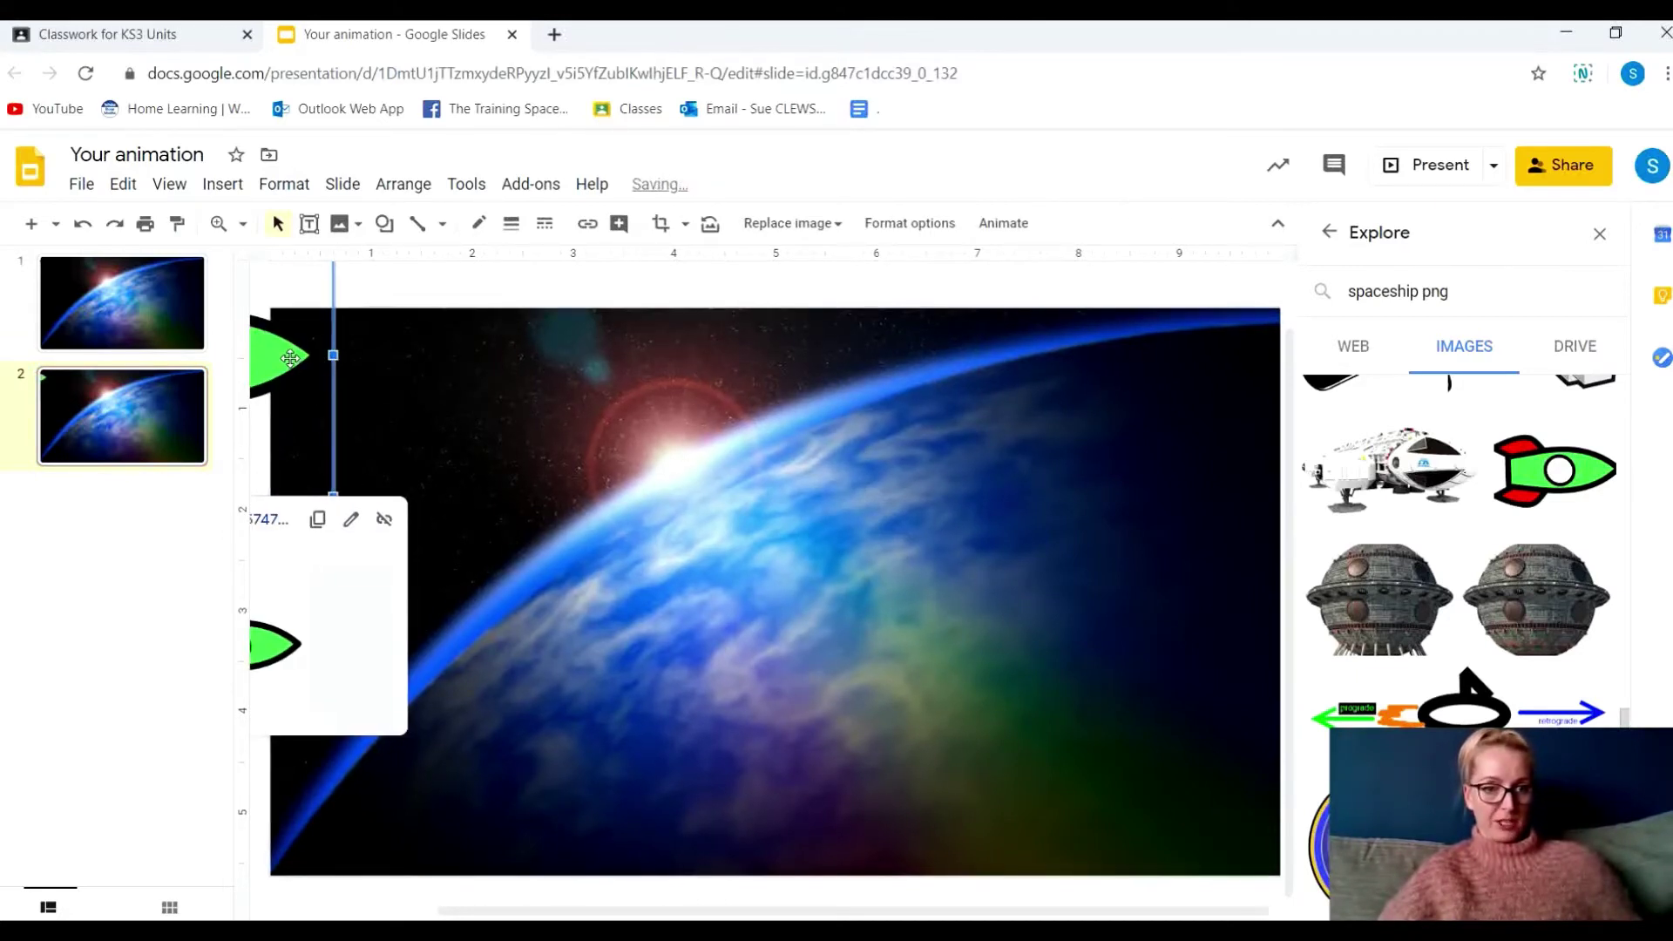
# Paste a copy of slide 2 as slide 3 and move the rocket further right and down
pyautogui.click(179, 415)
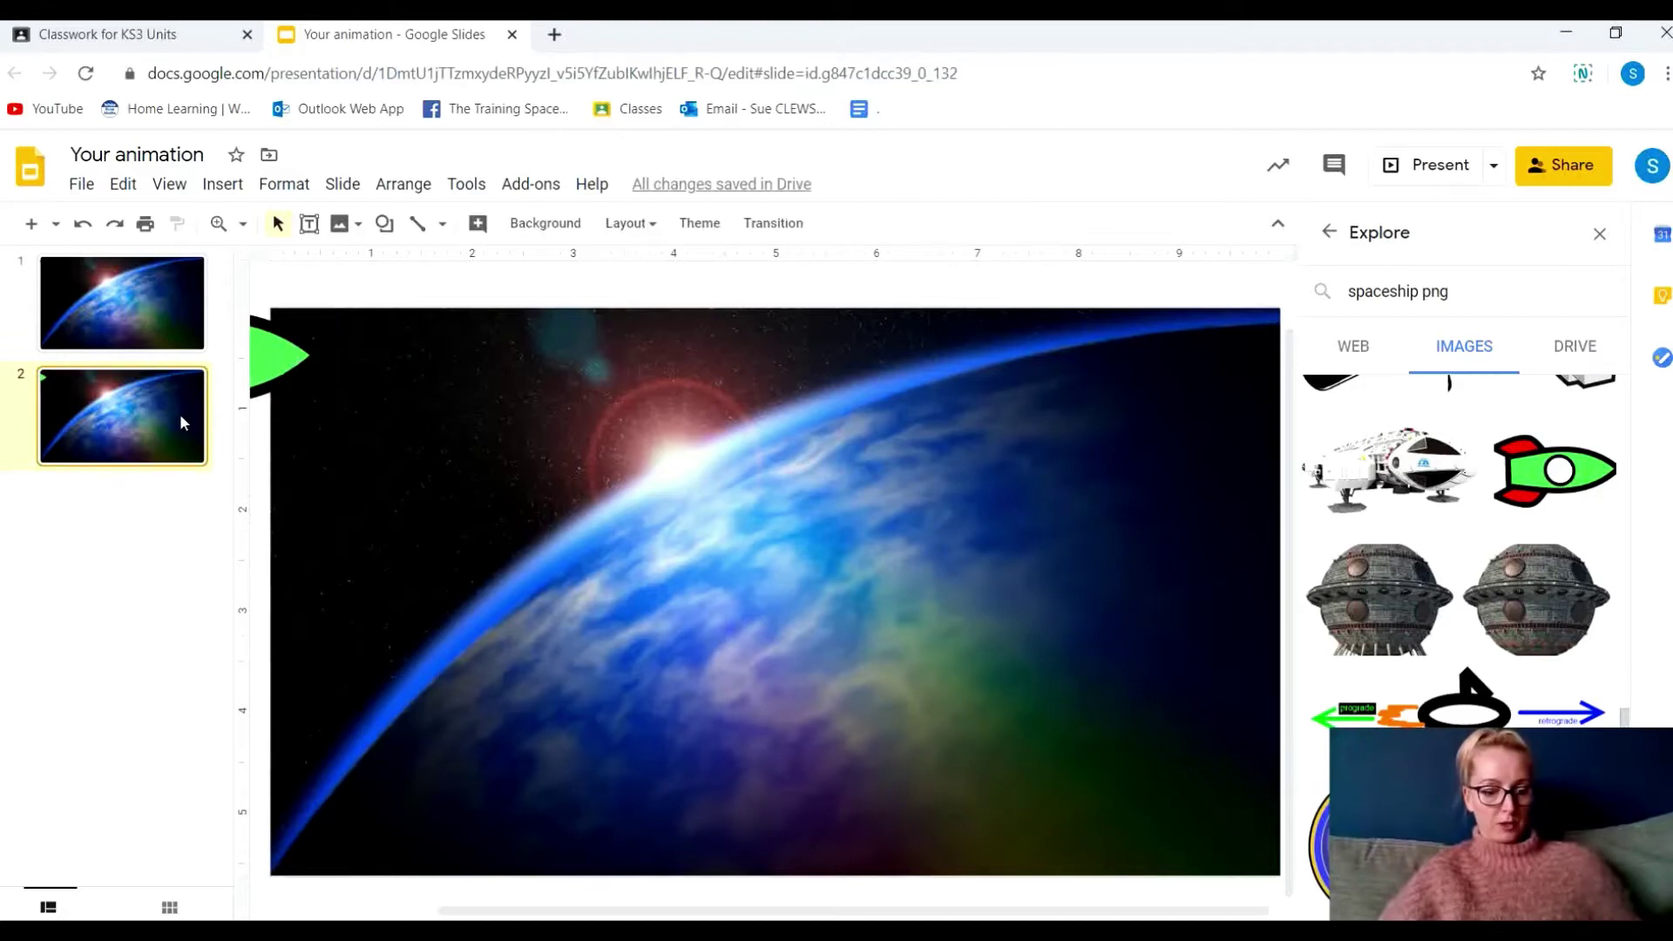
pyautogui.click(149, 505)
pyautogui.hotkey('ctrl', 'v')
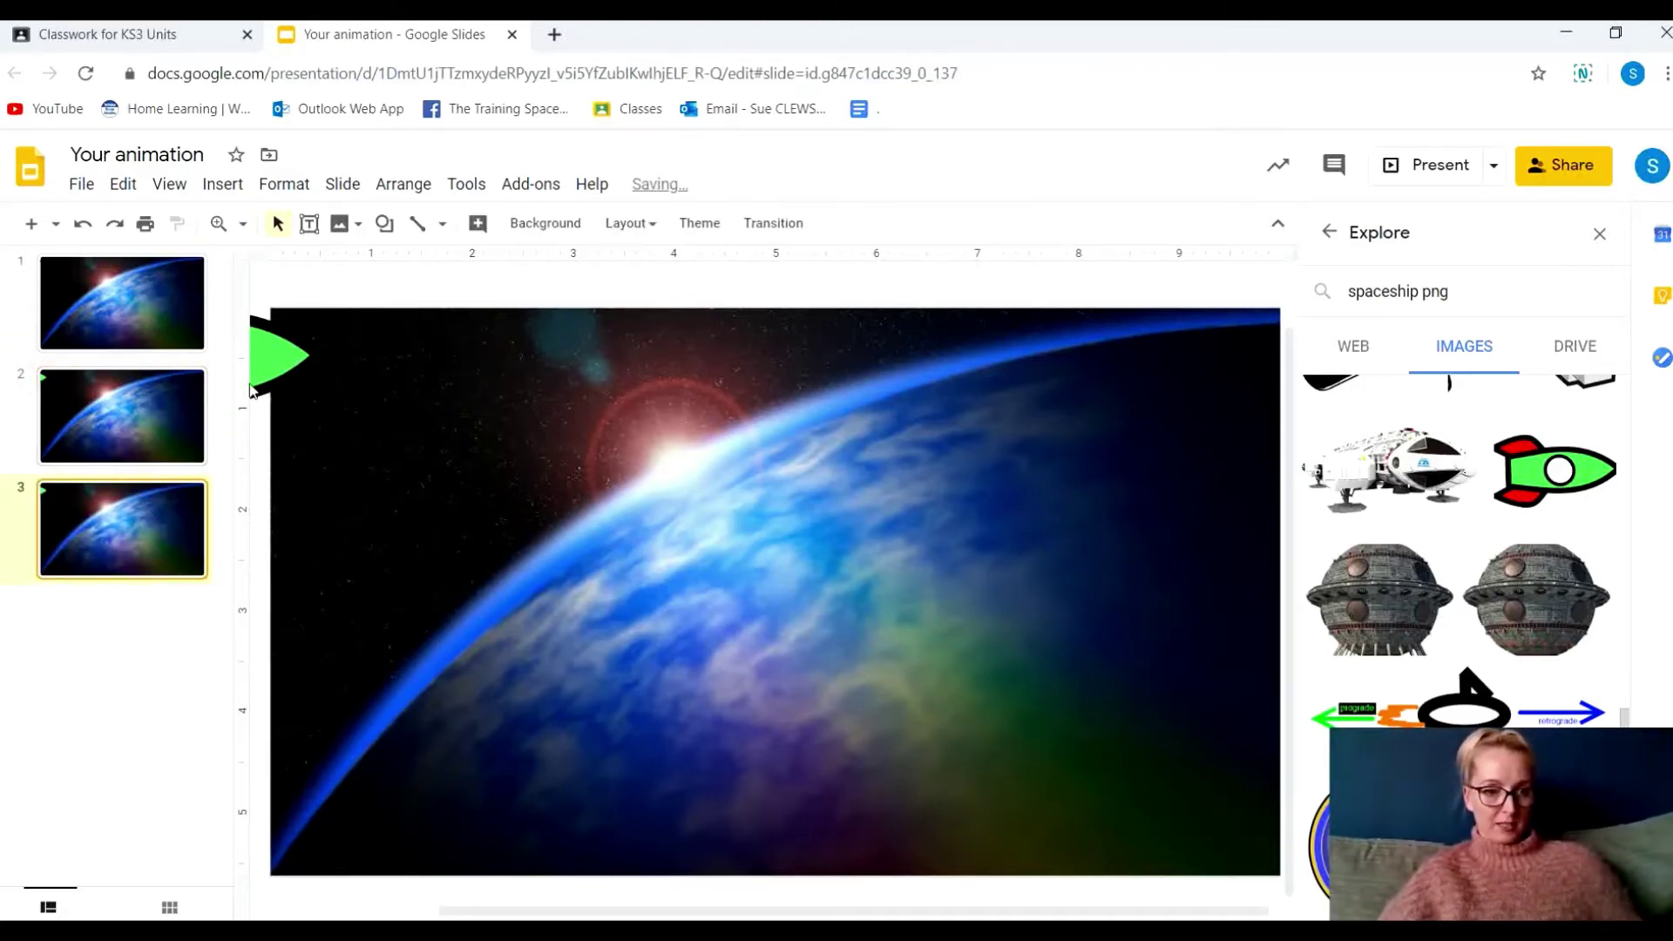
pyautogui.moveTo(278, 360); pyautogui.dragTo(331, 378)
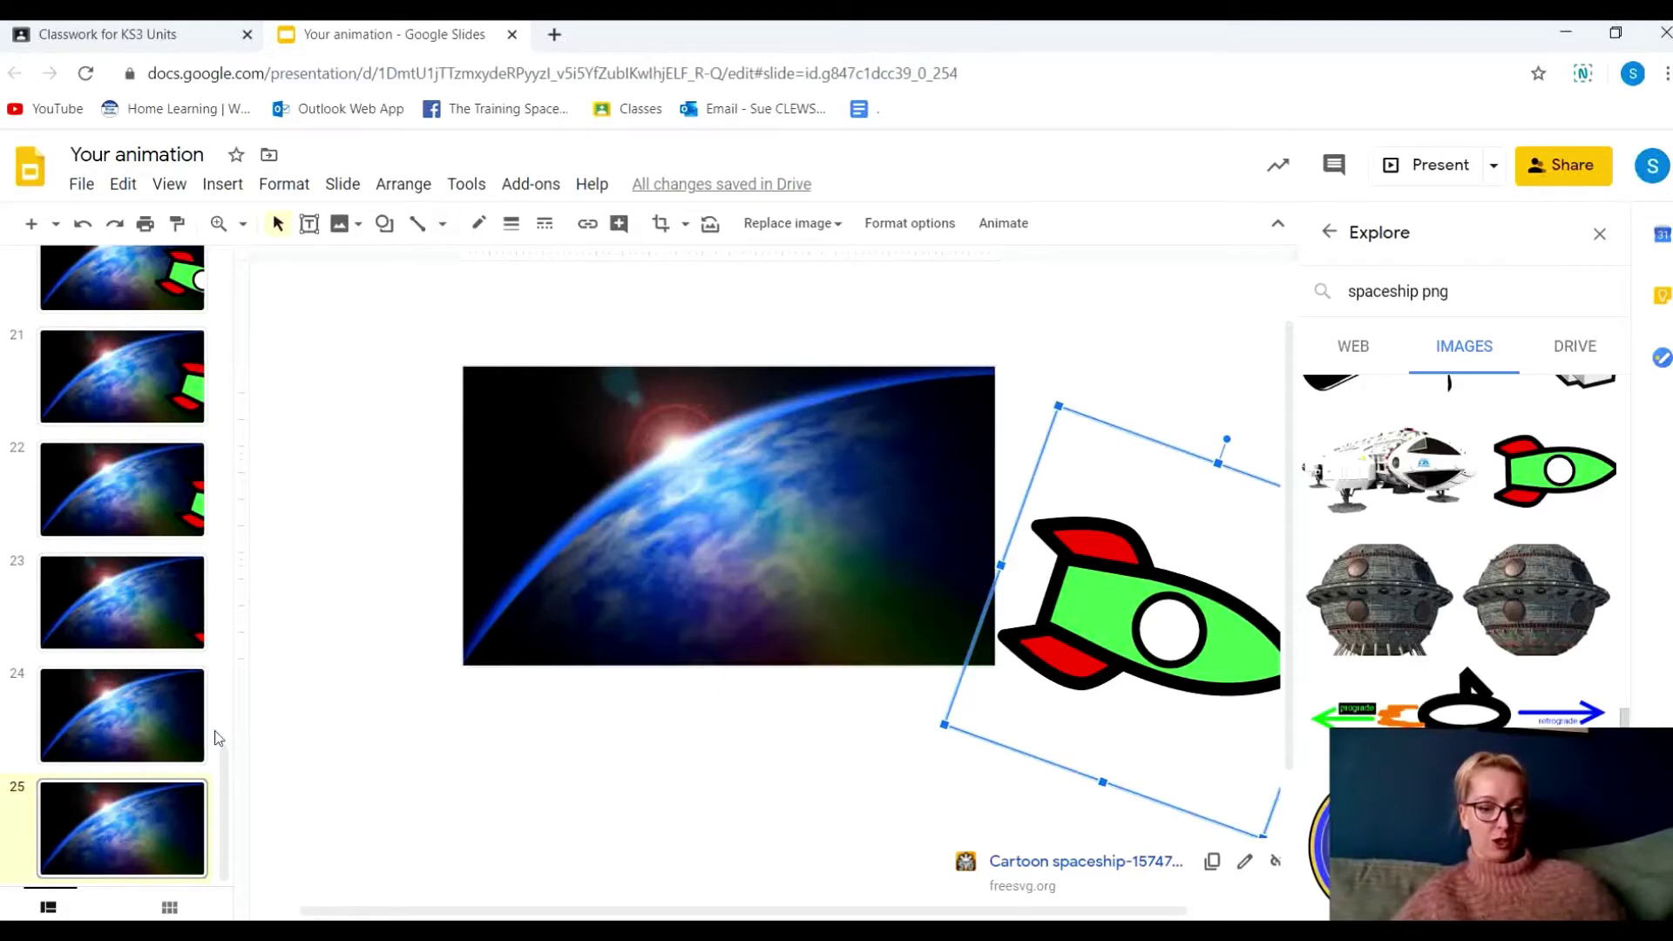
# Add a new blank slide 26 after the rocket slides
pyautogui.click(168, 837)
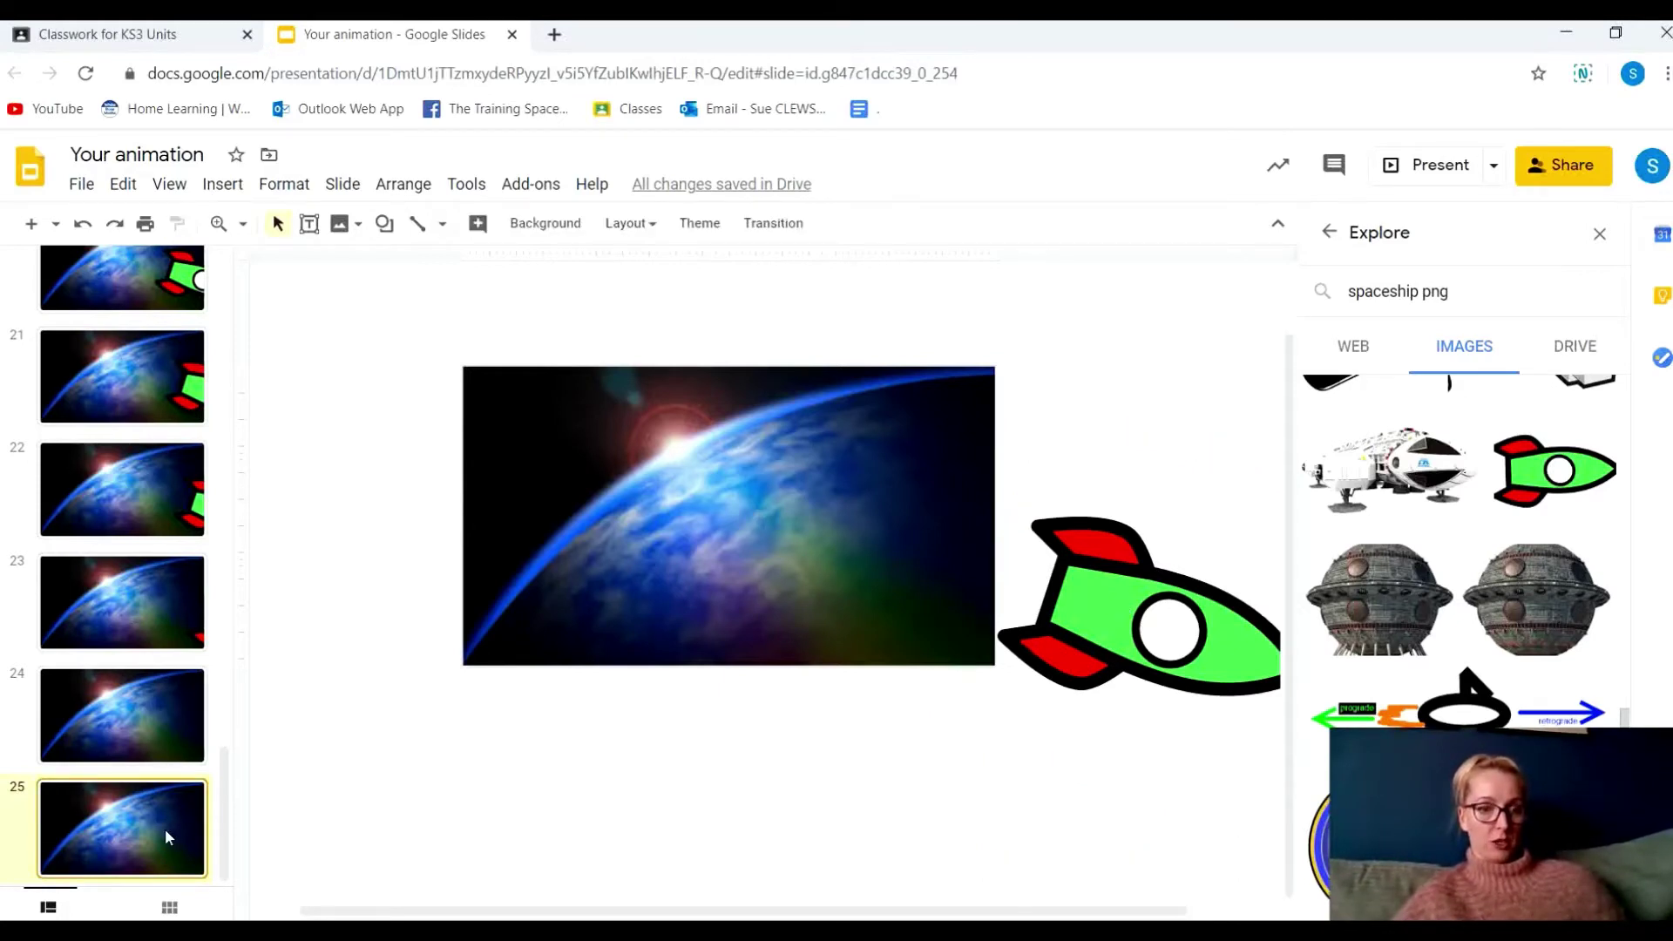
pyautogui.click(211, 190)
pyautogui.click(533, 296)
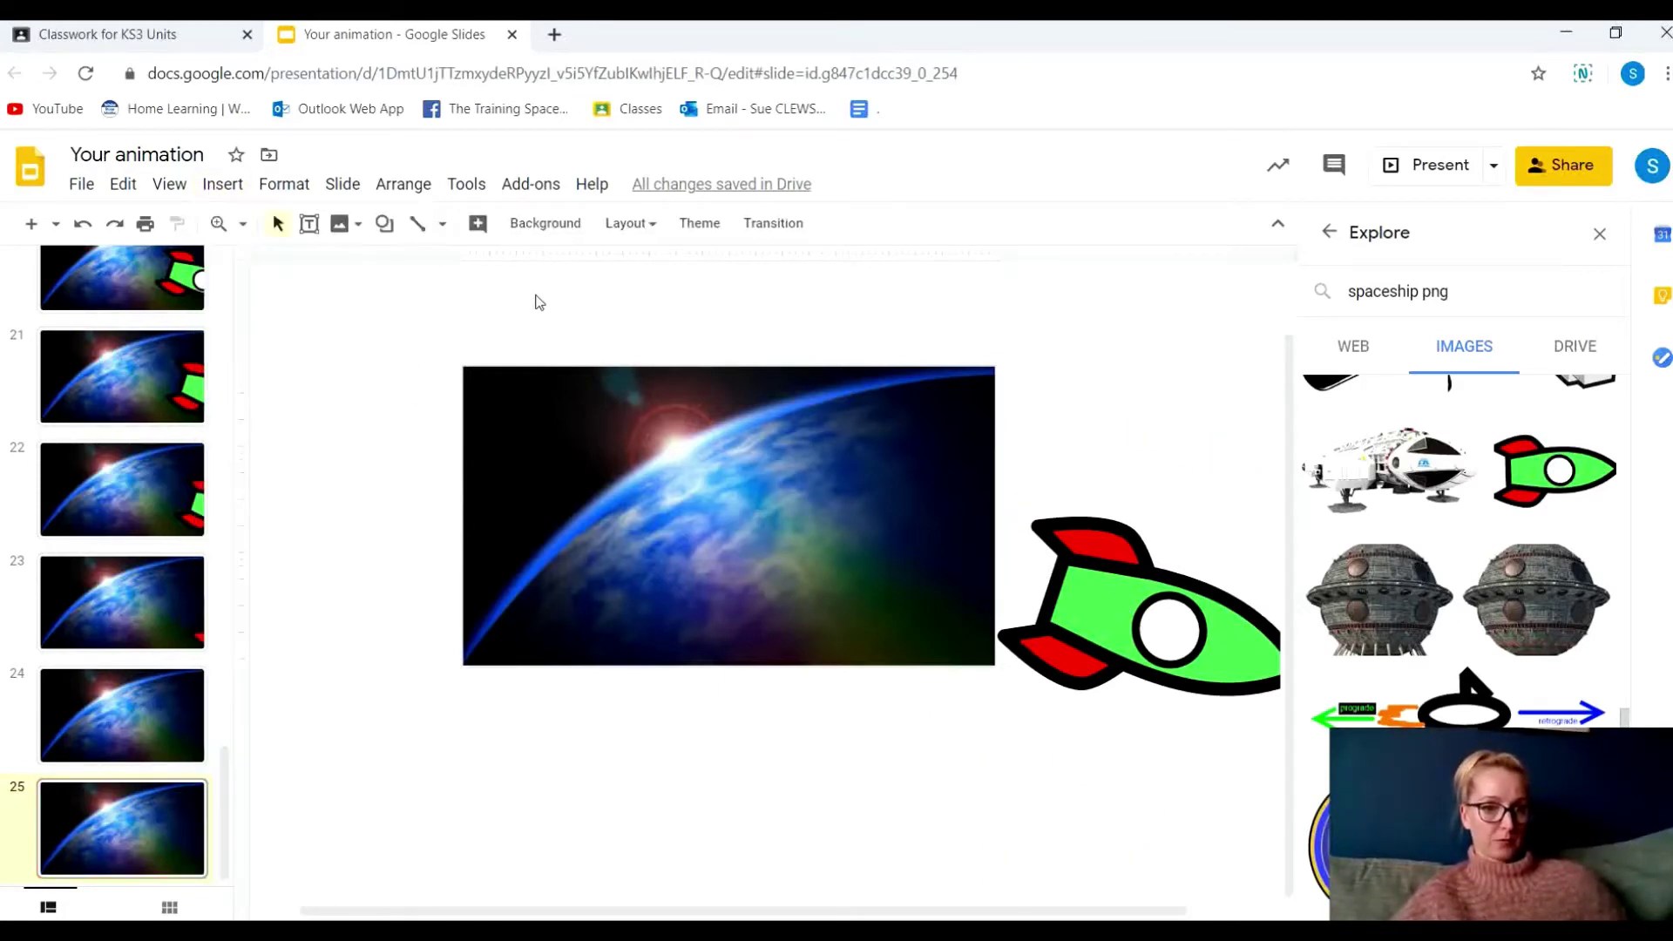
pyautogui.click(33, 225)
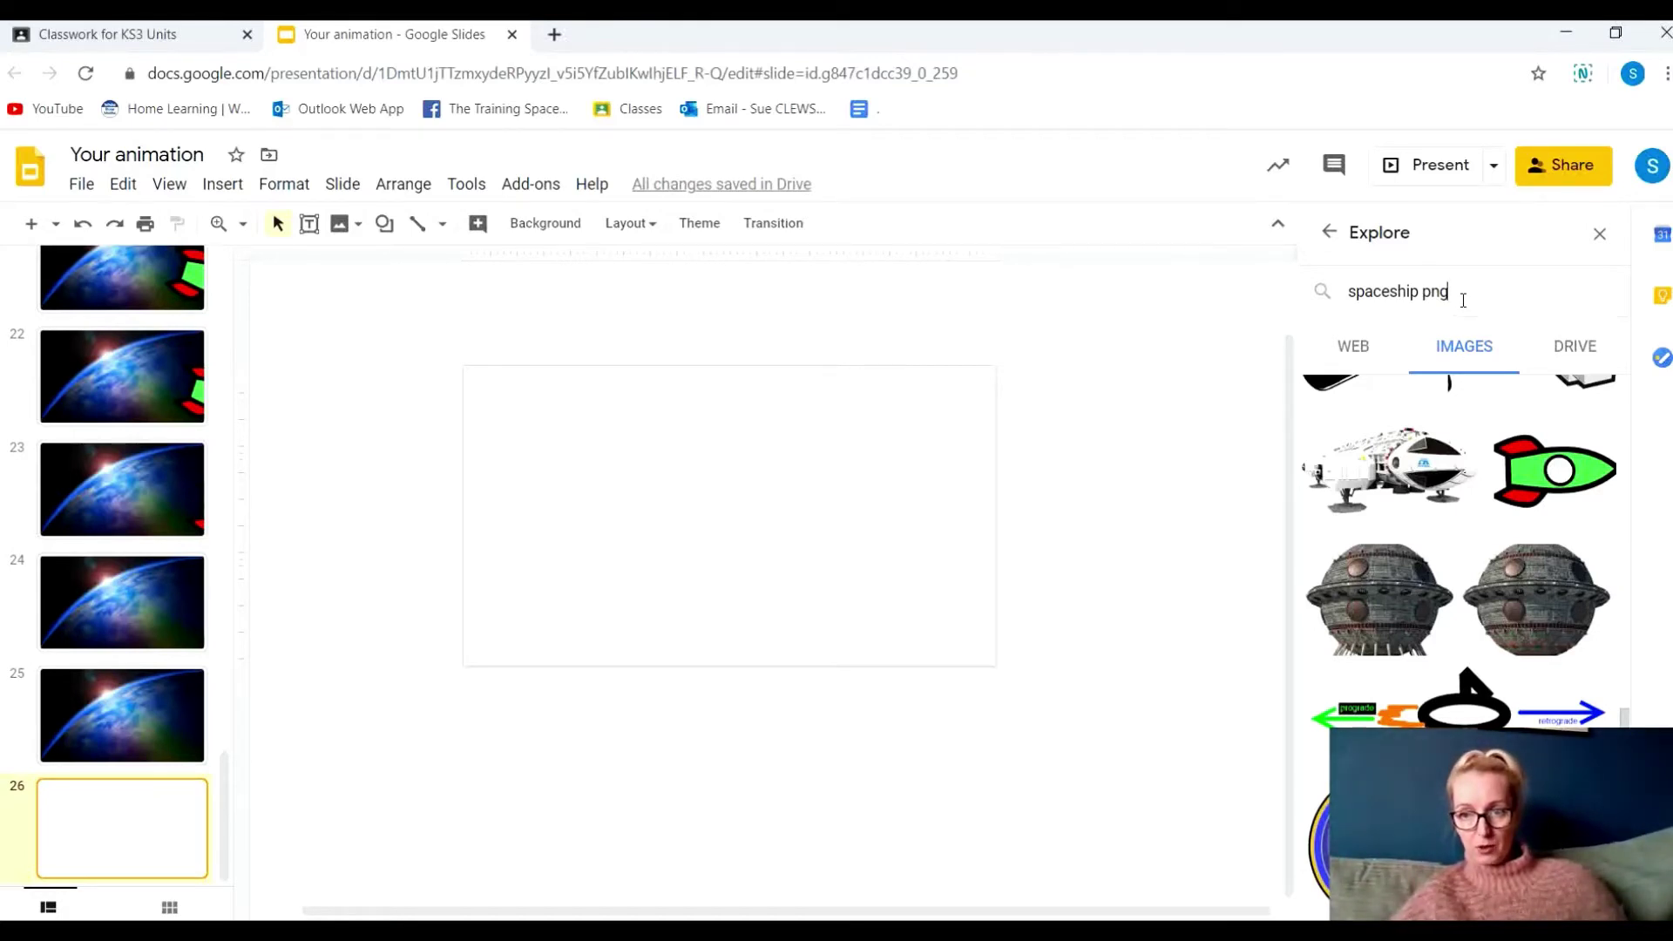
# Replace the Explore search with 'space' and scroll through the image results
pyautogui.moveTo(1463, 300); pyautogui.dragTo(1338, 291)
pyautogui.write('space')
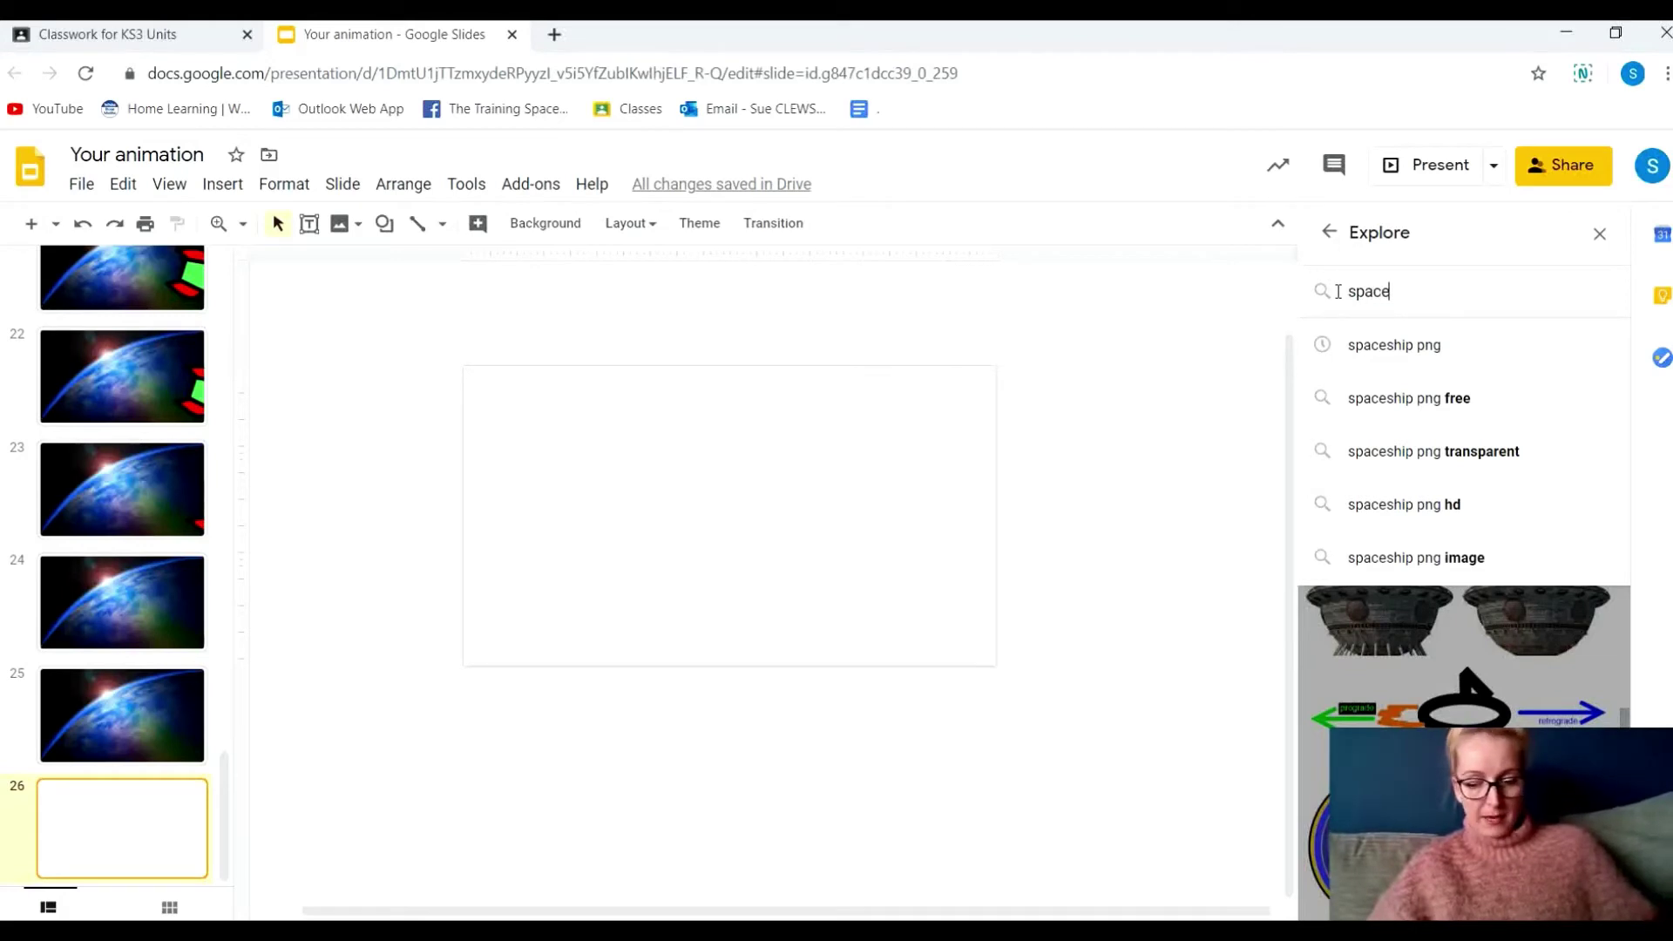
pyautogui.press('Return')
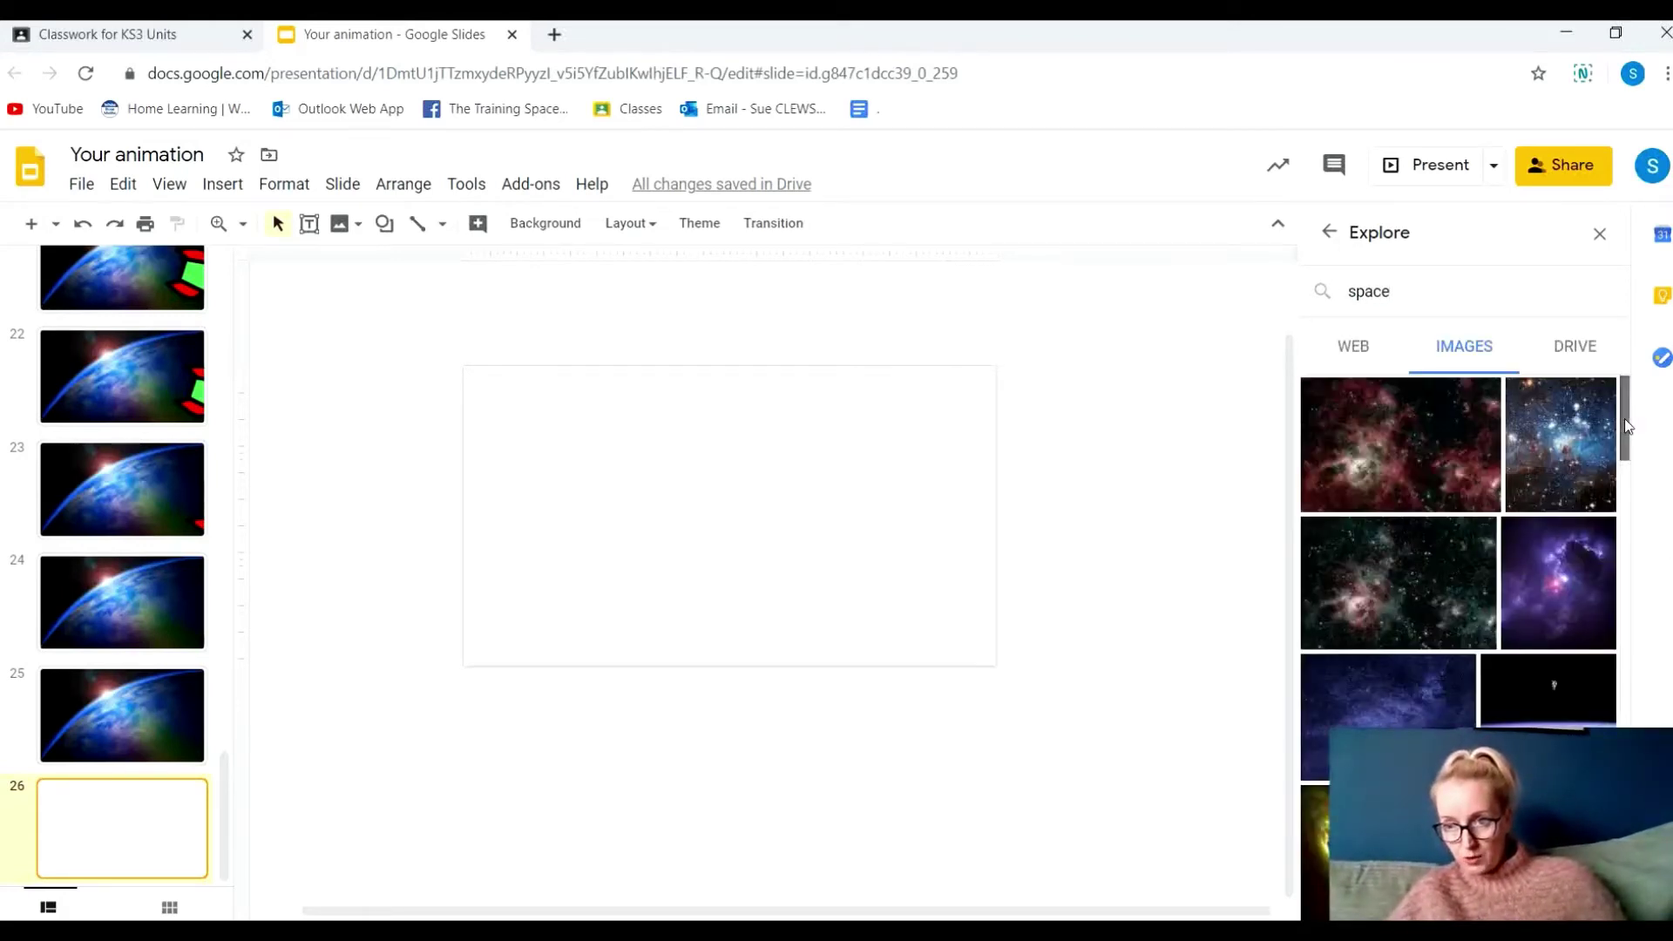
pyautogui.moveTo(1623, 419); pyautogui.dragTo(1645, 610)
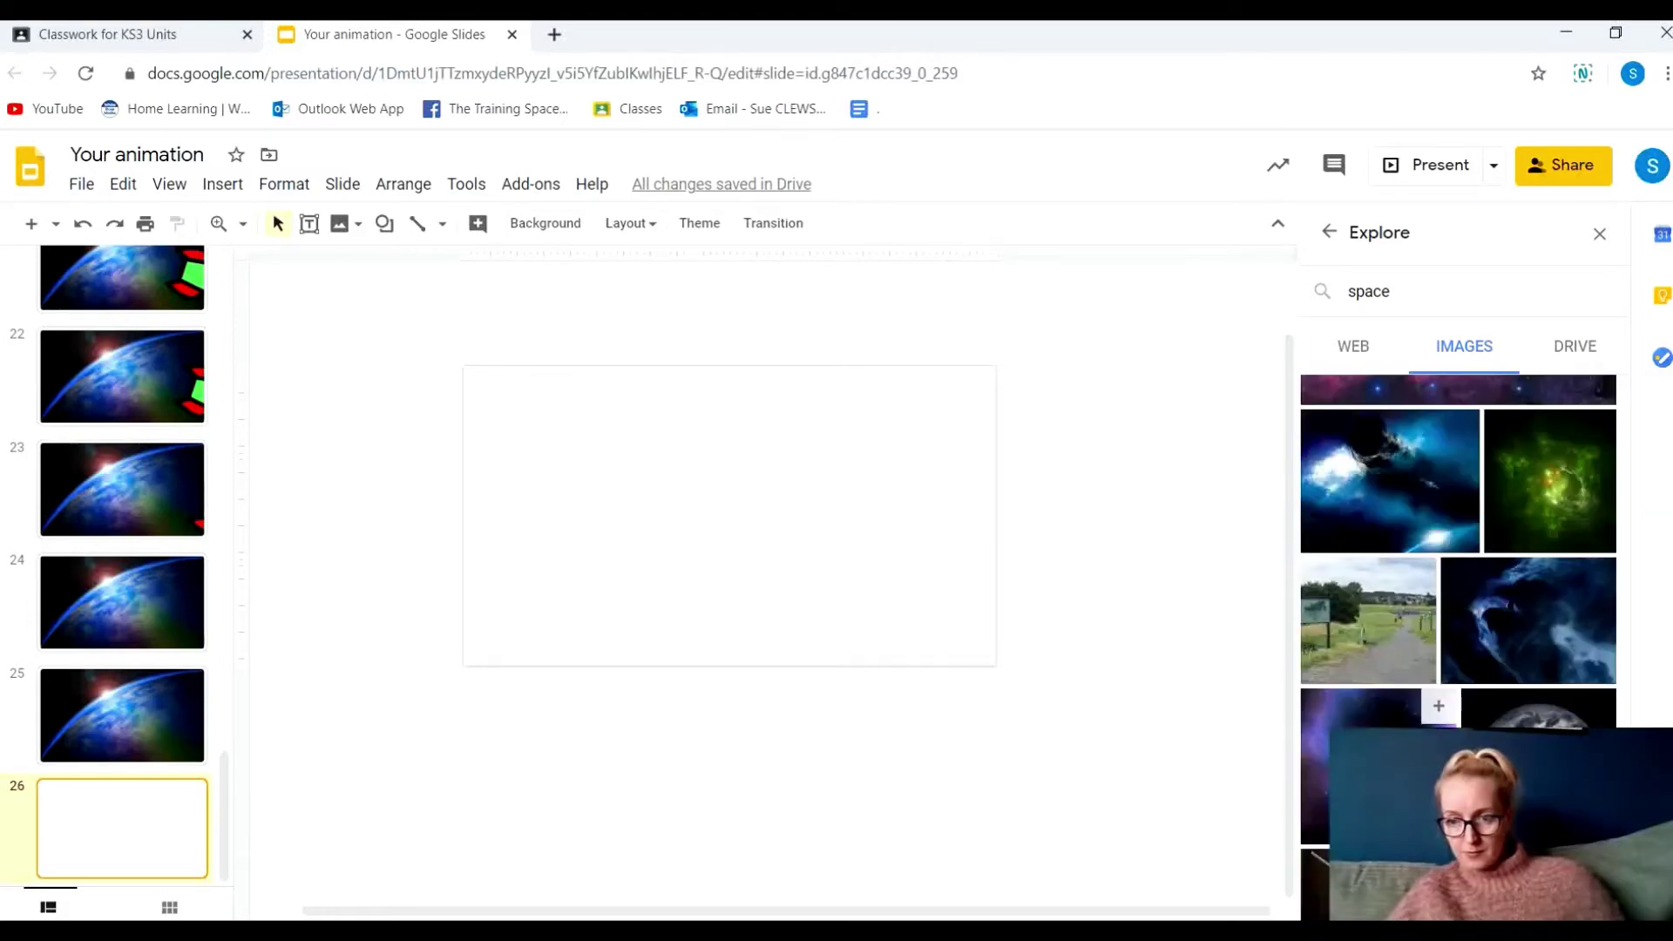
# Insert the purple nebula picture and enlarge it to the slide's width
pyautogui.click(1359, 709)
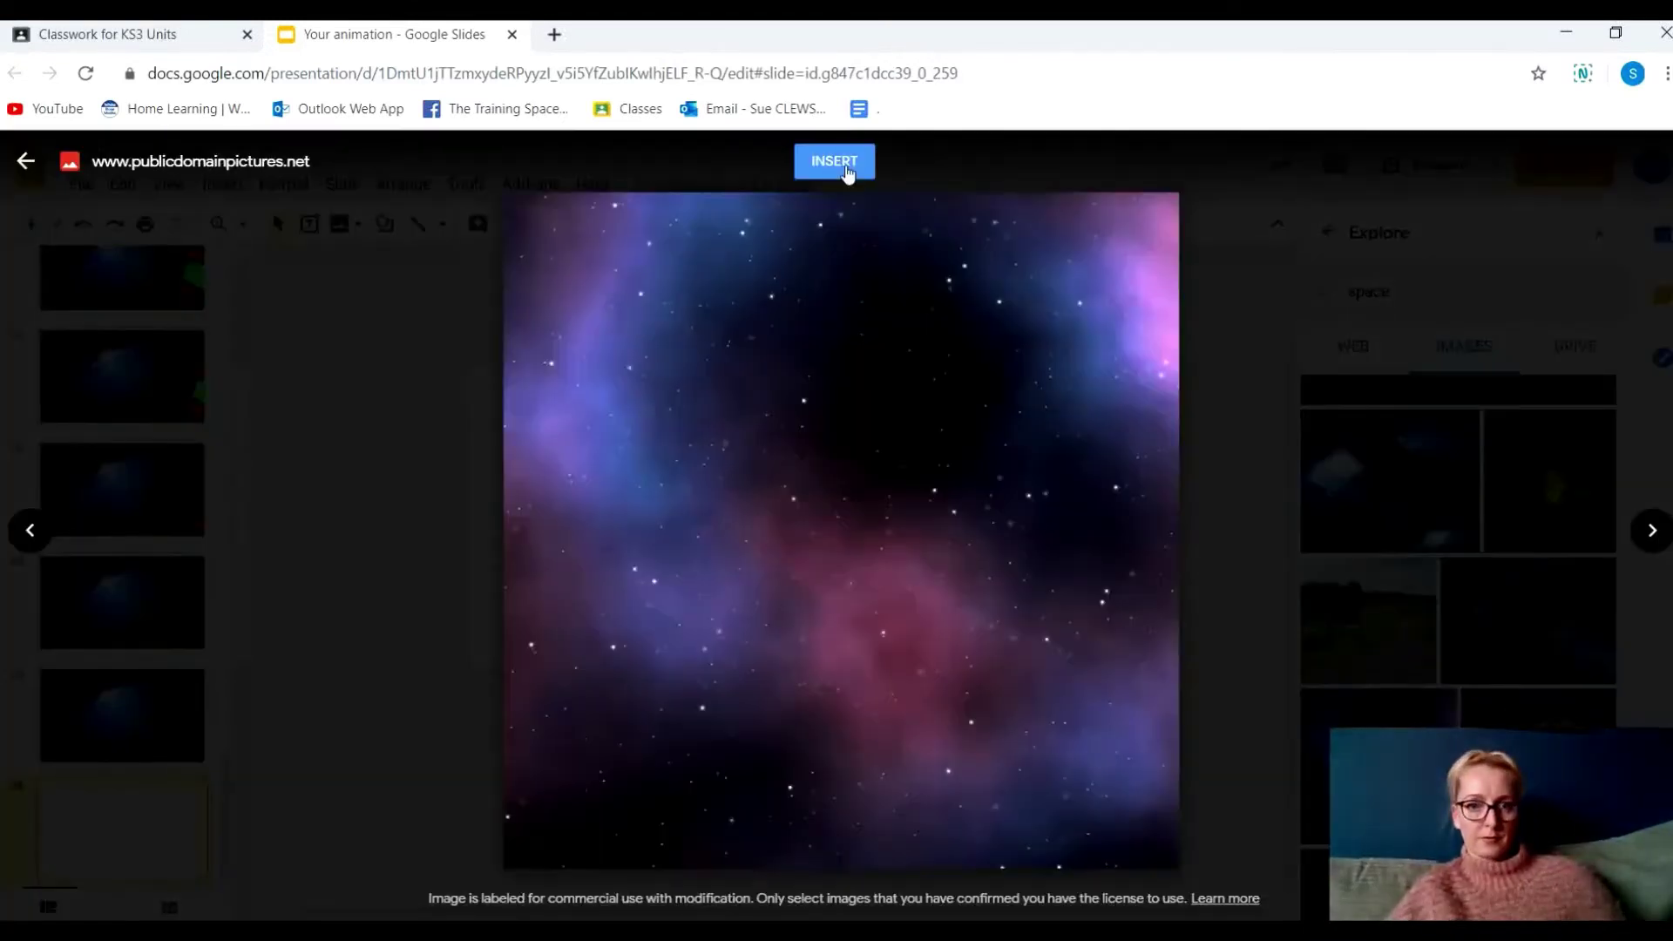
pyautogui.click(838, 163)
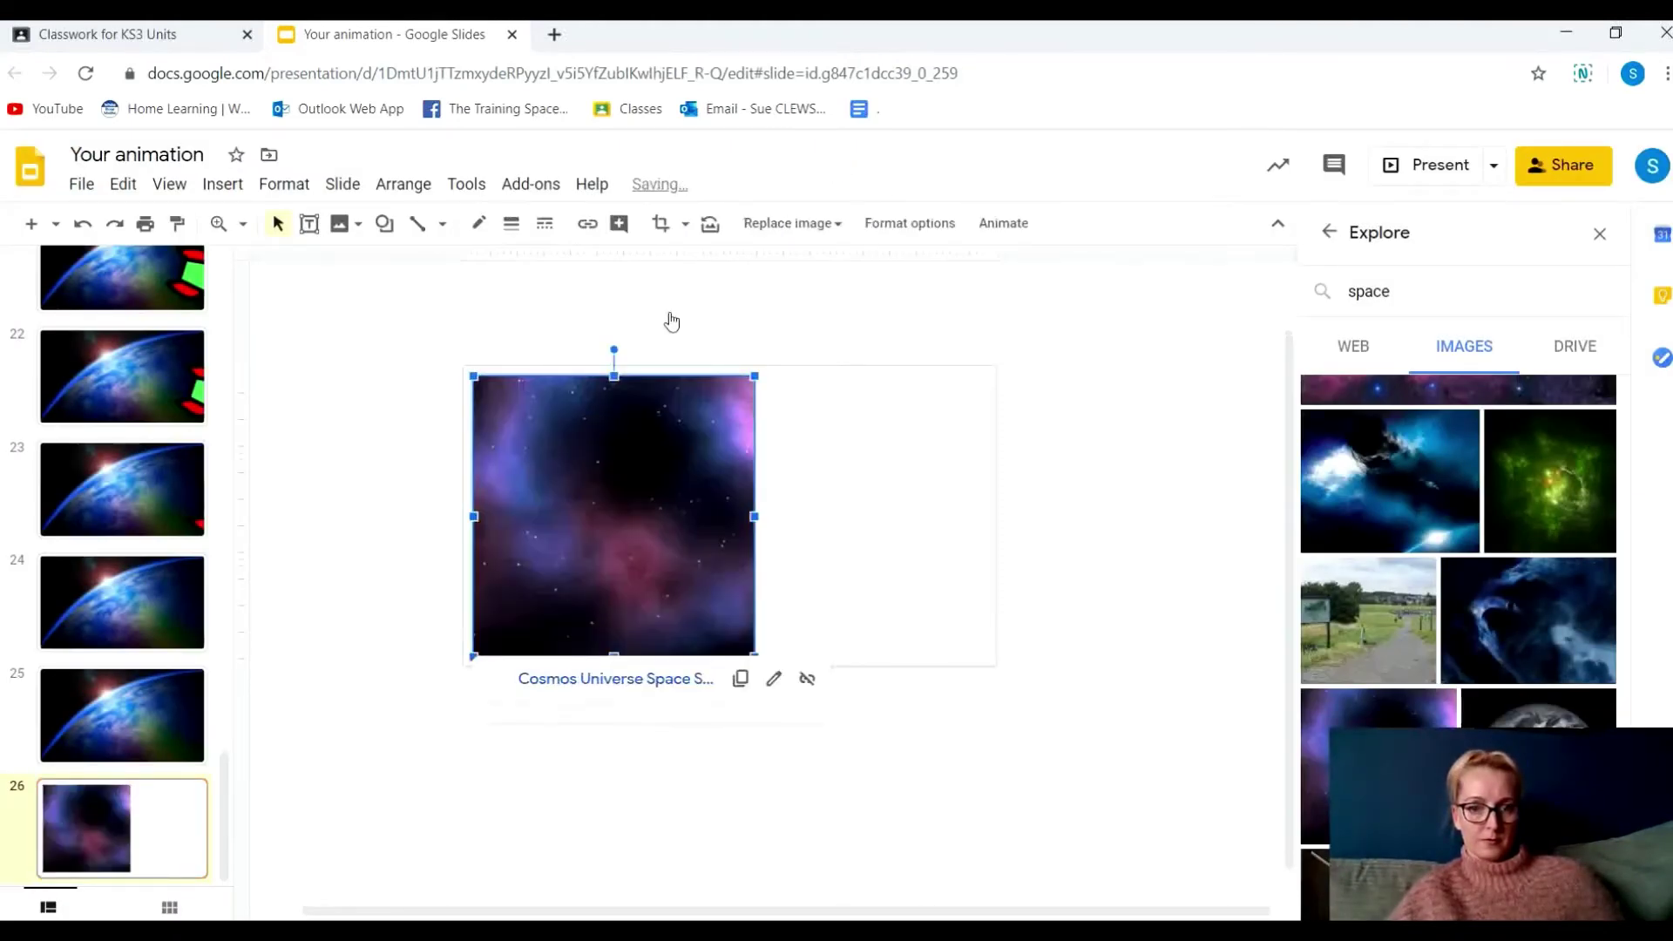
pyautogui.moveTo(634, 414); pyautogui.dragTo(615, 410)
pyautogui.moveTo(747, 373); pyautogui.dragTo(989, 358)
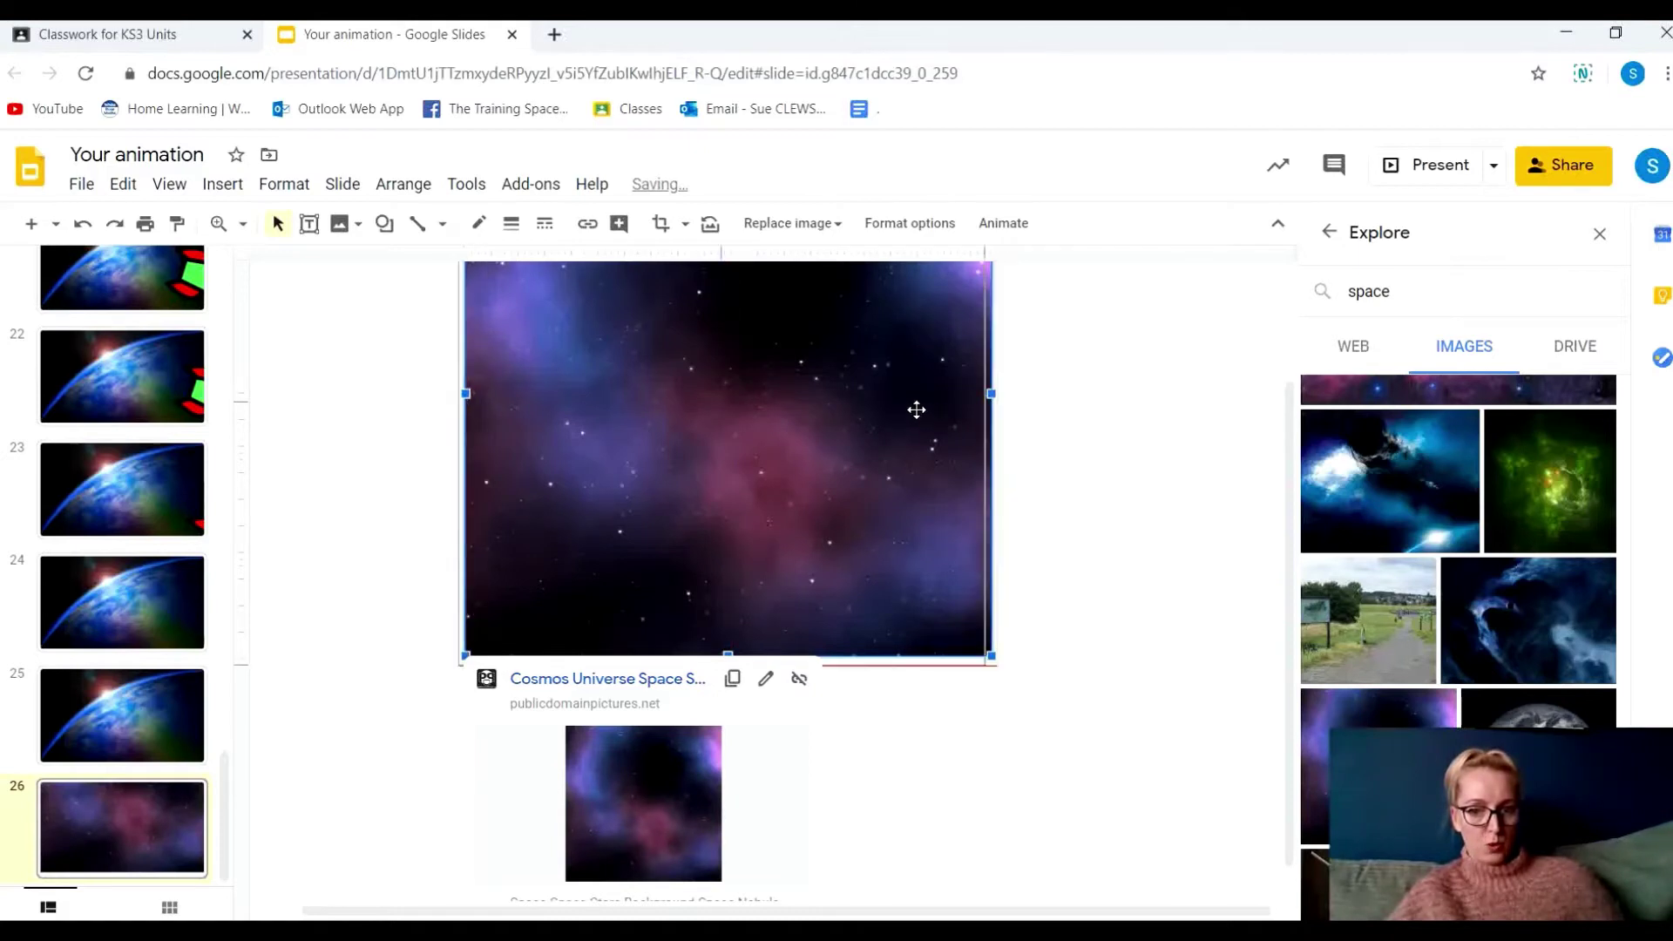
pyautogui.moveTo(918, 410); pyautogui.dragTo(927, 565)
# Crop the top off the nebula and stretch it to fill the slide edge to edge
pyautogui.click(661, 225)
pyautogui.moveTo(730, 298); pyautogui.dragTo(767, 489)
pyautogui.press('Return')
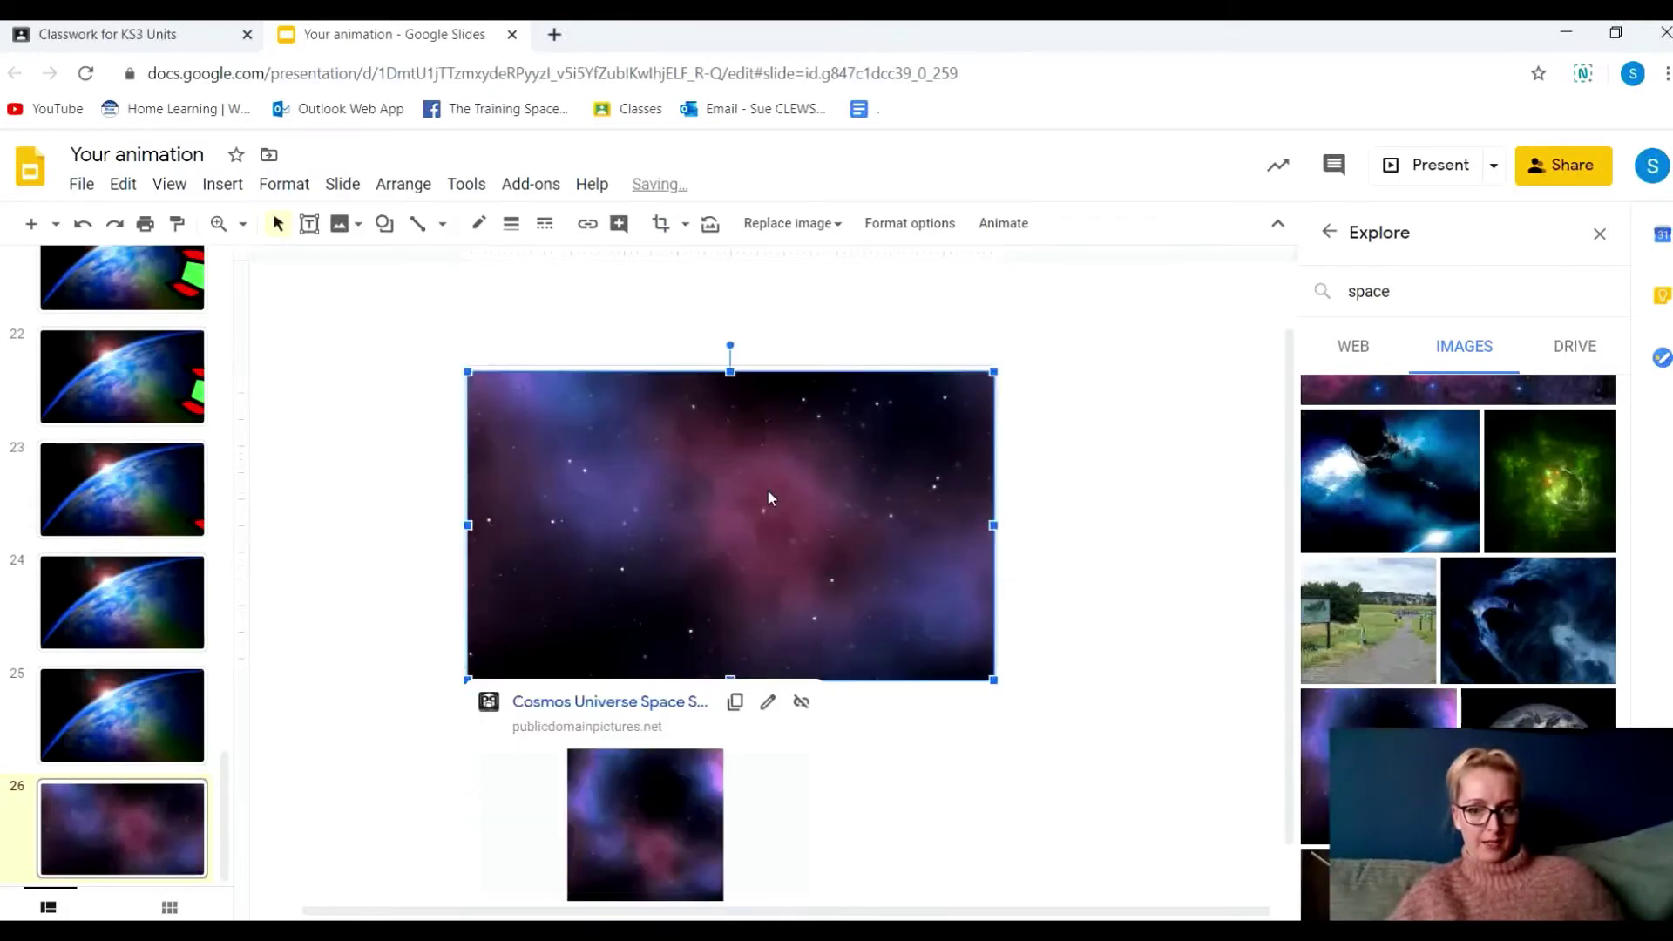
pyautogui.click(1108, 565)
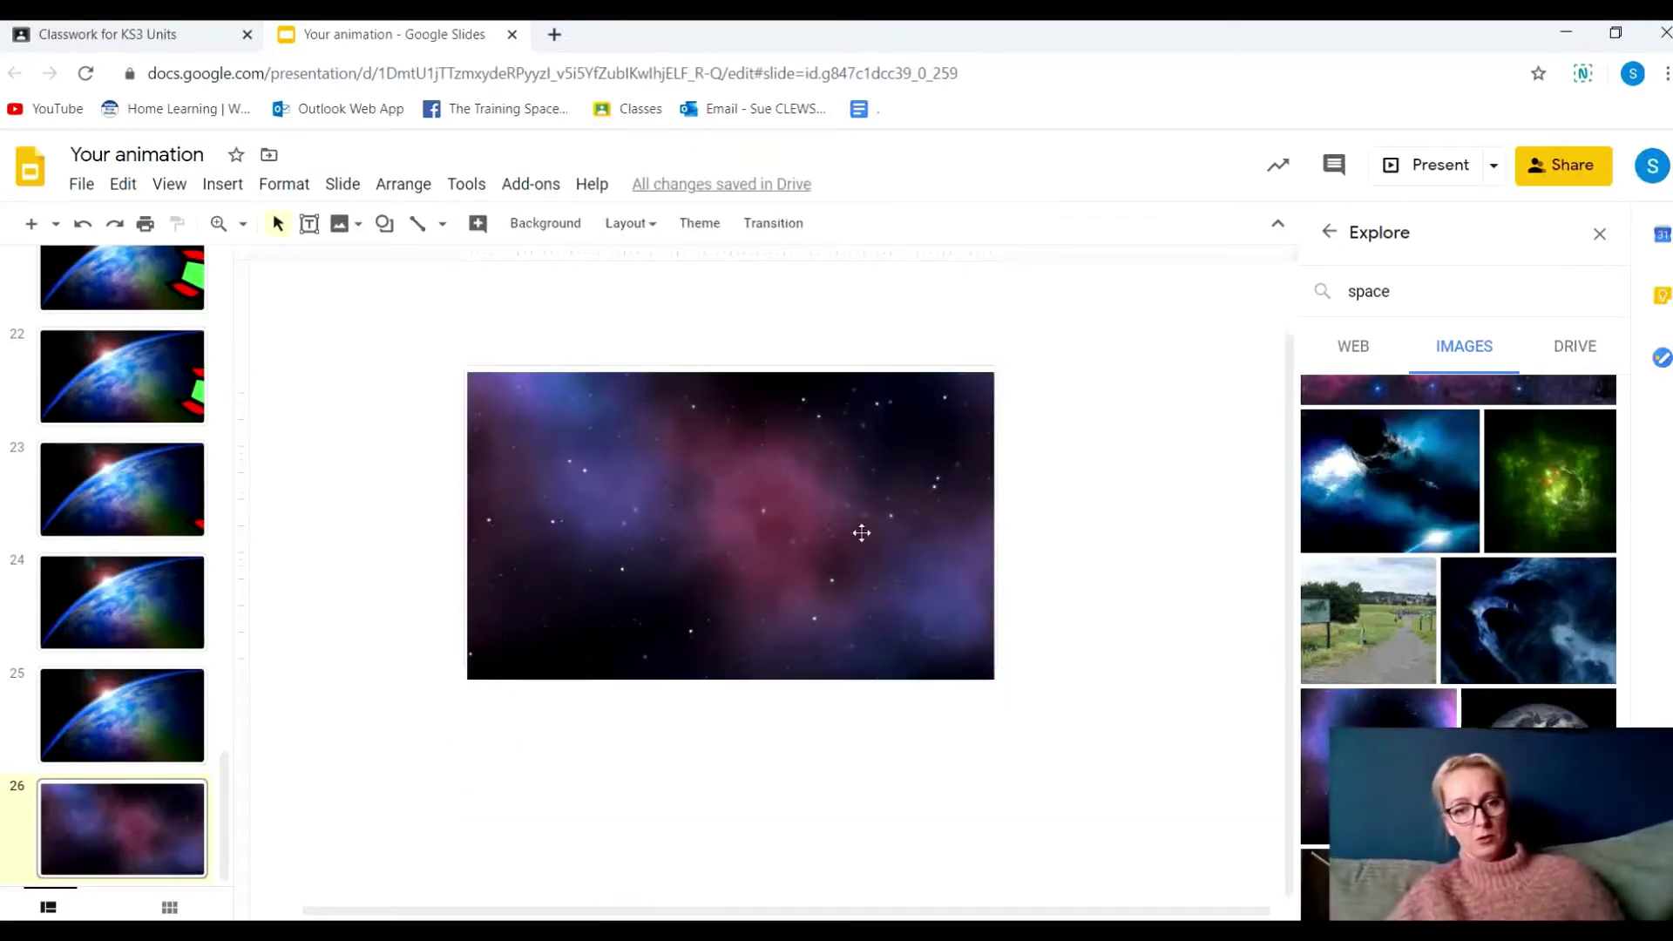
pyautogui.click(788, 435)
pyautogui.moveTo(729, 370); pyautogui.dragTo(729, 365)
pyautogui.click(1050, 488)
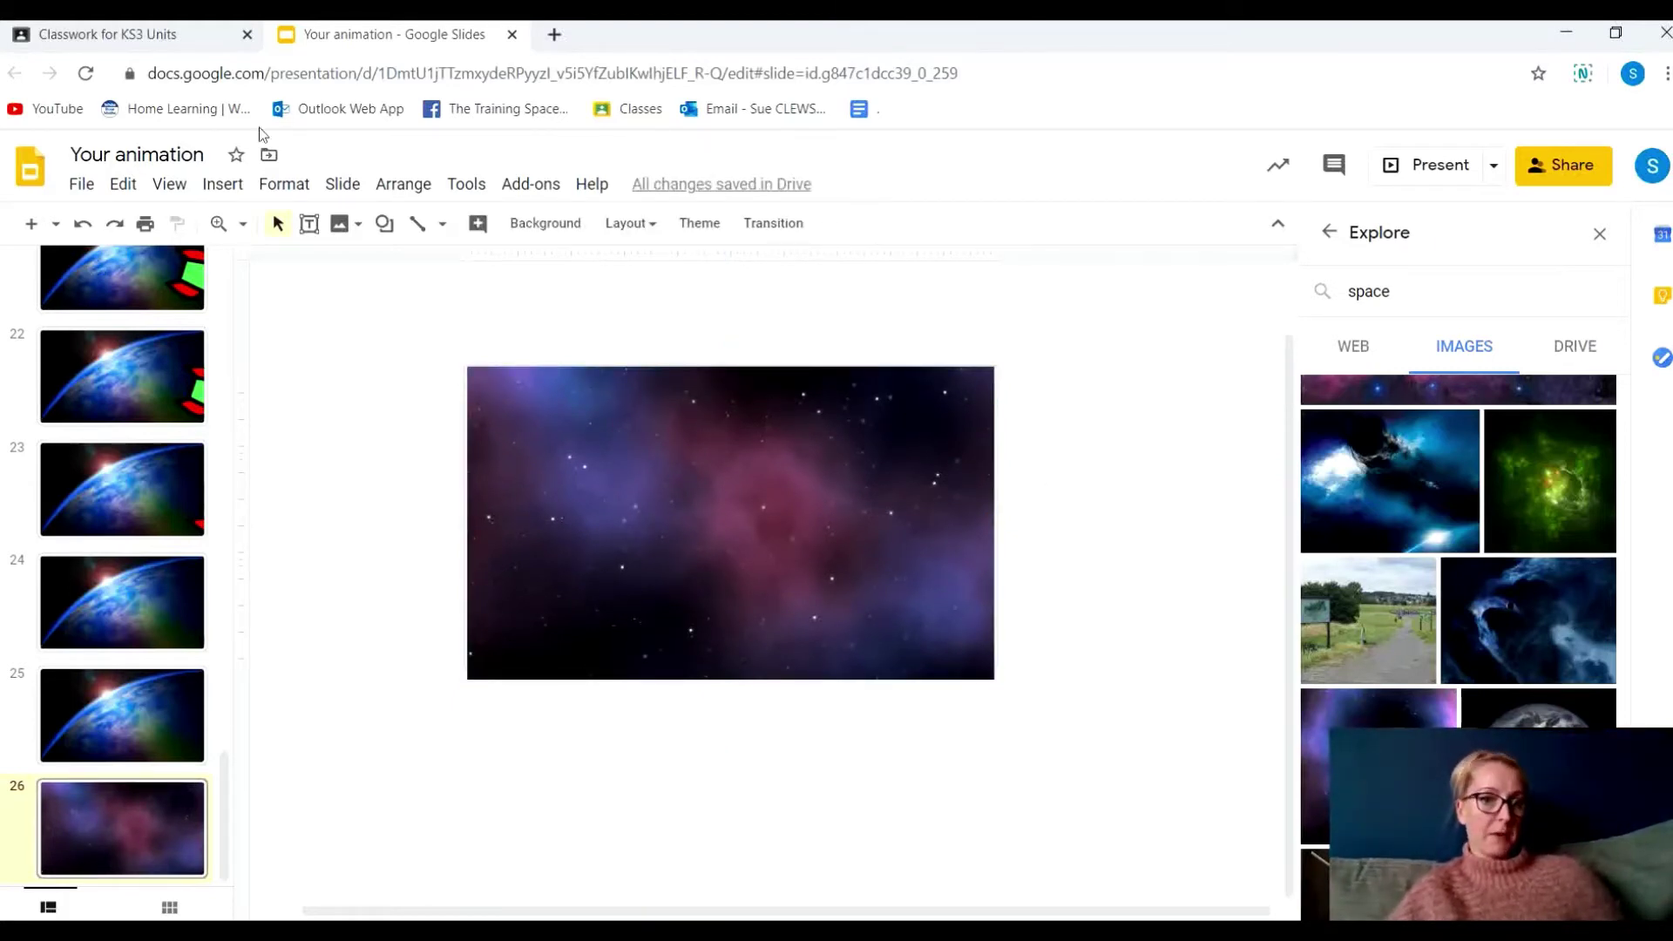
# Draw a white oval and place it across the bottom centre of the nebula
pyautogui.click(223, 187)
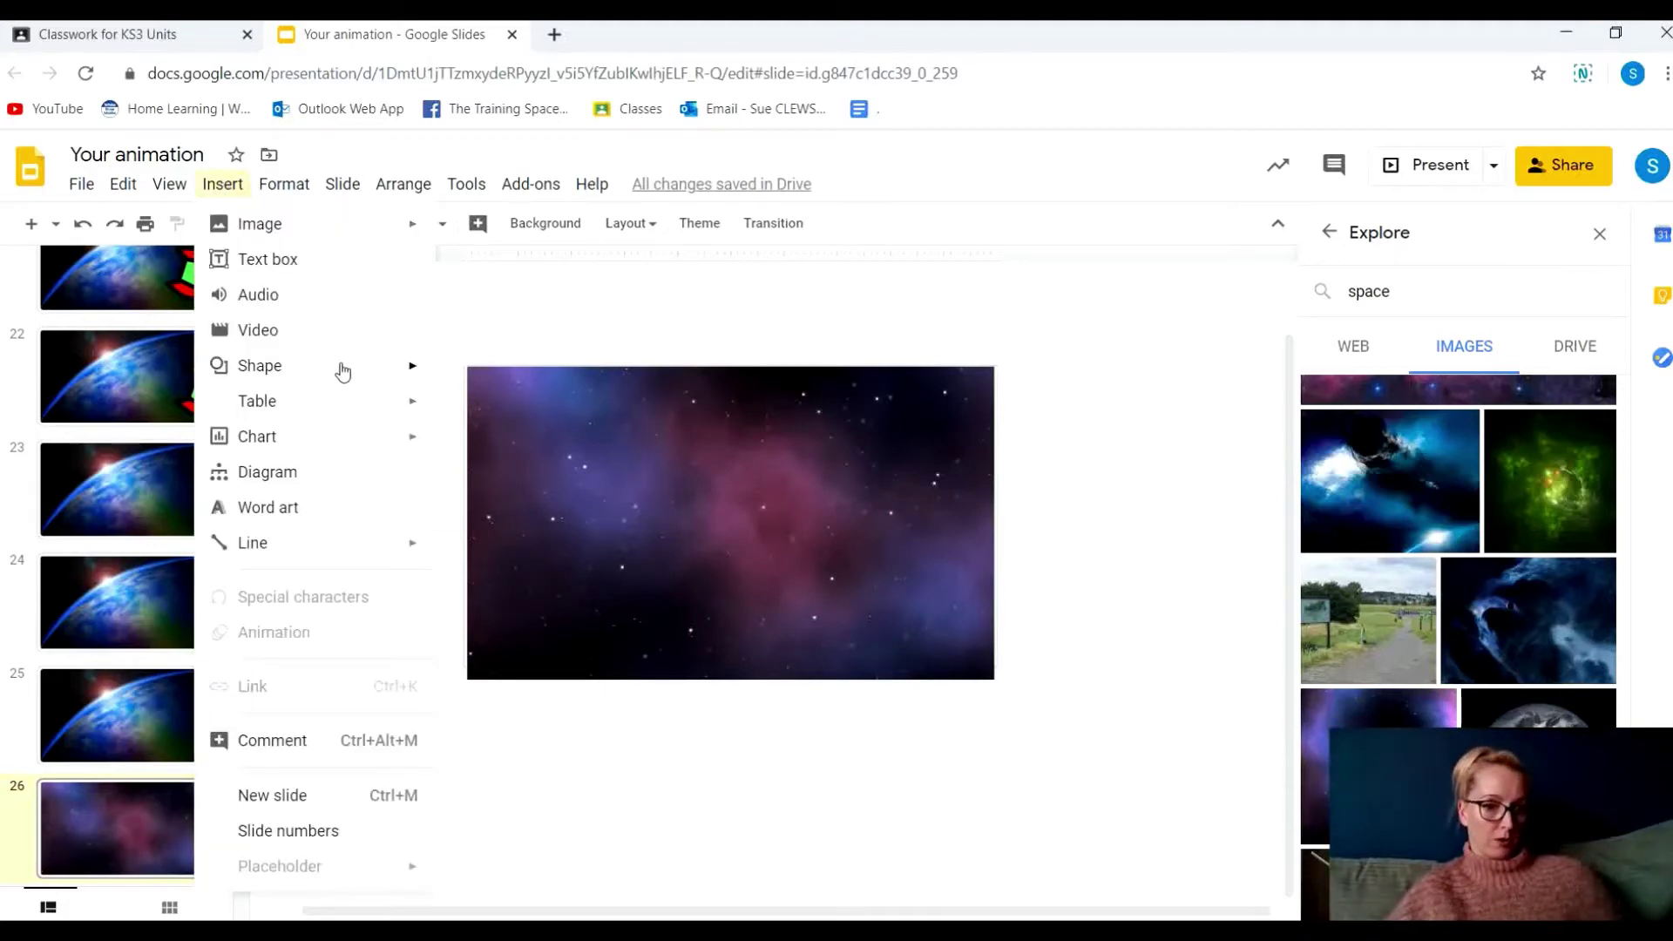
pyautogui.moveTo(346, 381)
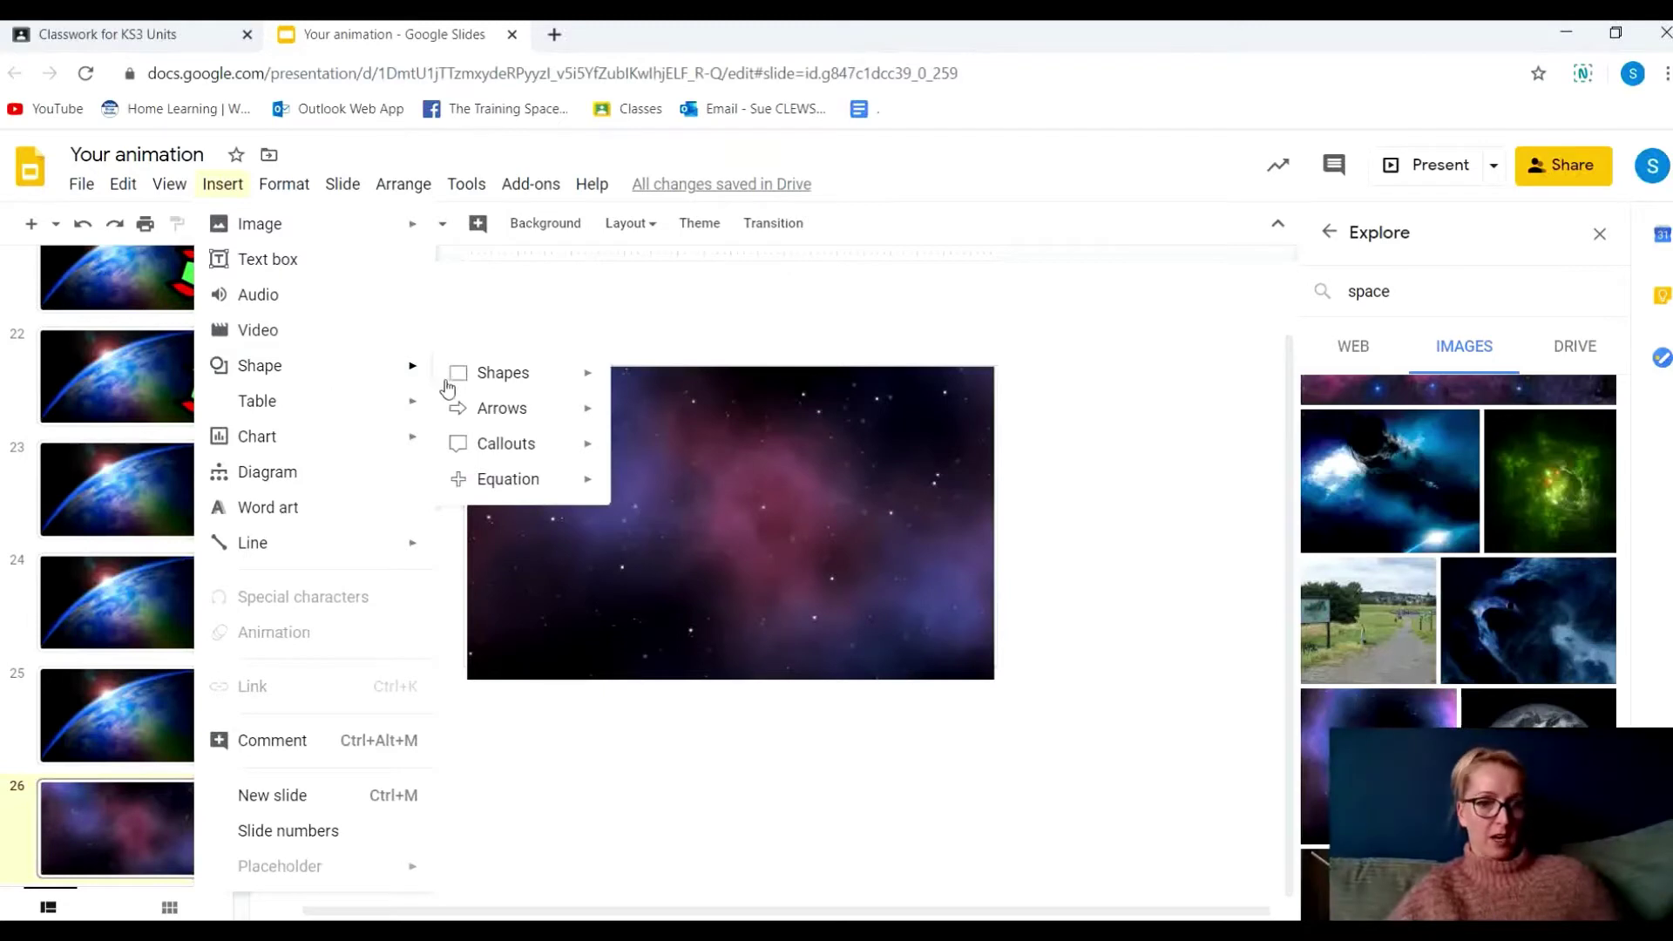
pyautogui.moveTo(479, 387)
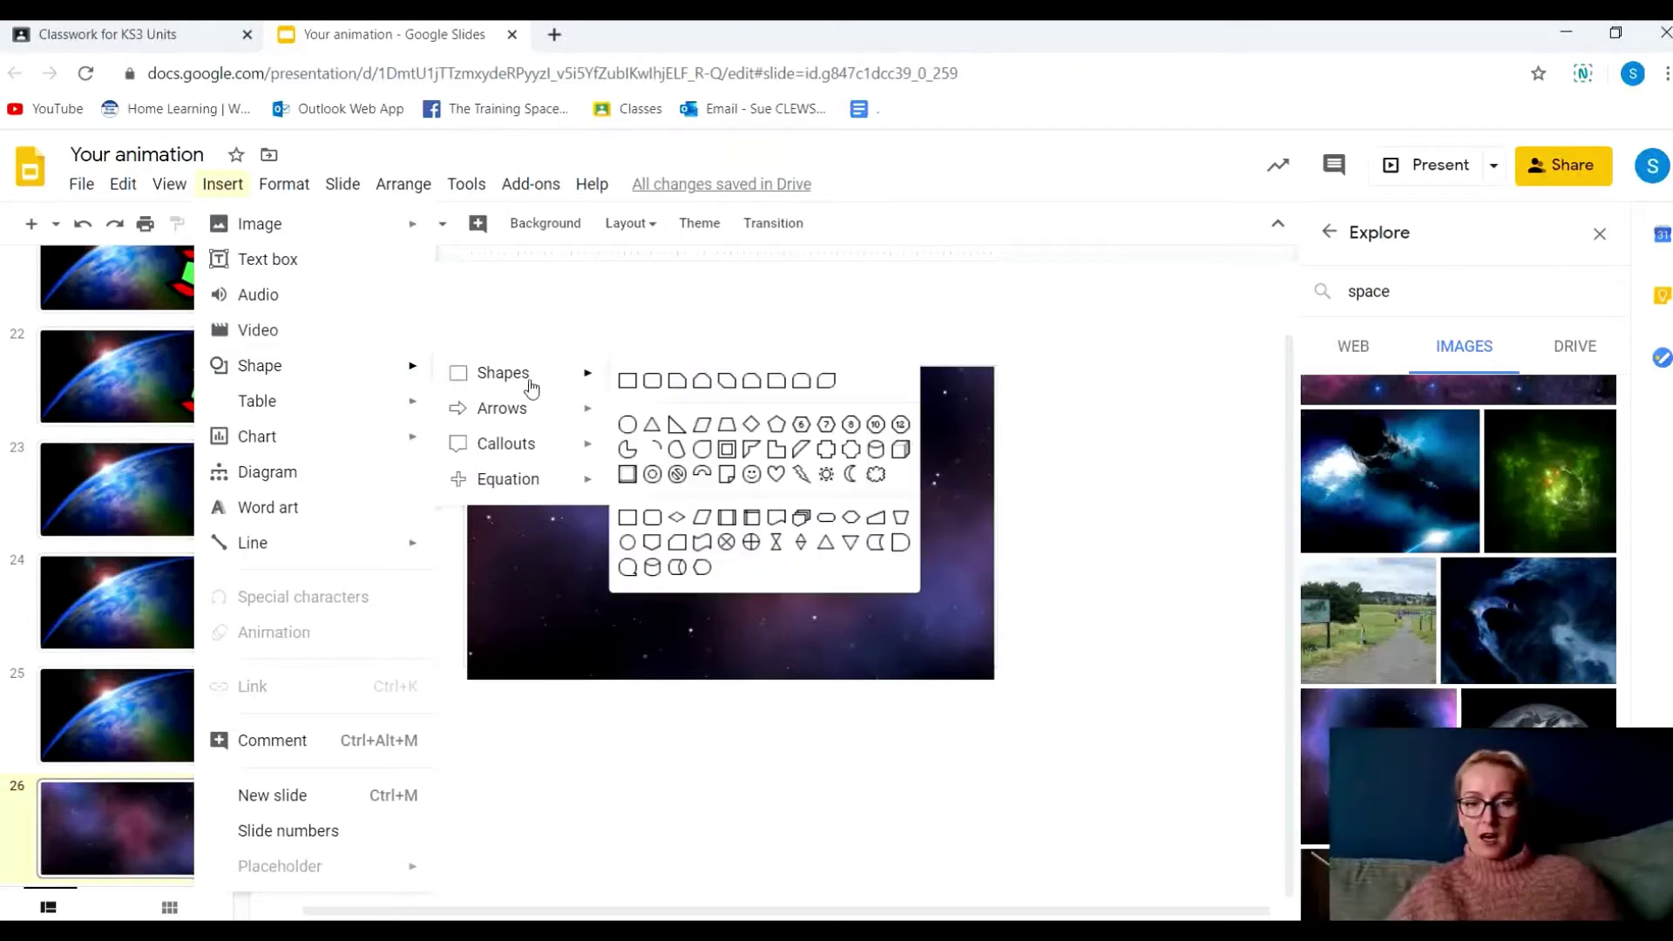
pyautogui.click(629, 429)
pyautogui.moveTo(386, 511)
pyautogui.mouseDown()
pyautogui.moveTo(720, 712)
pyautogui.moveTo(763, 822)
pyautogui.moveTo(791, 838)
pyautogui.mouseUp()
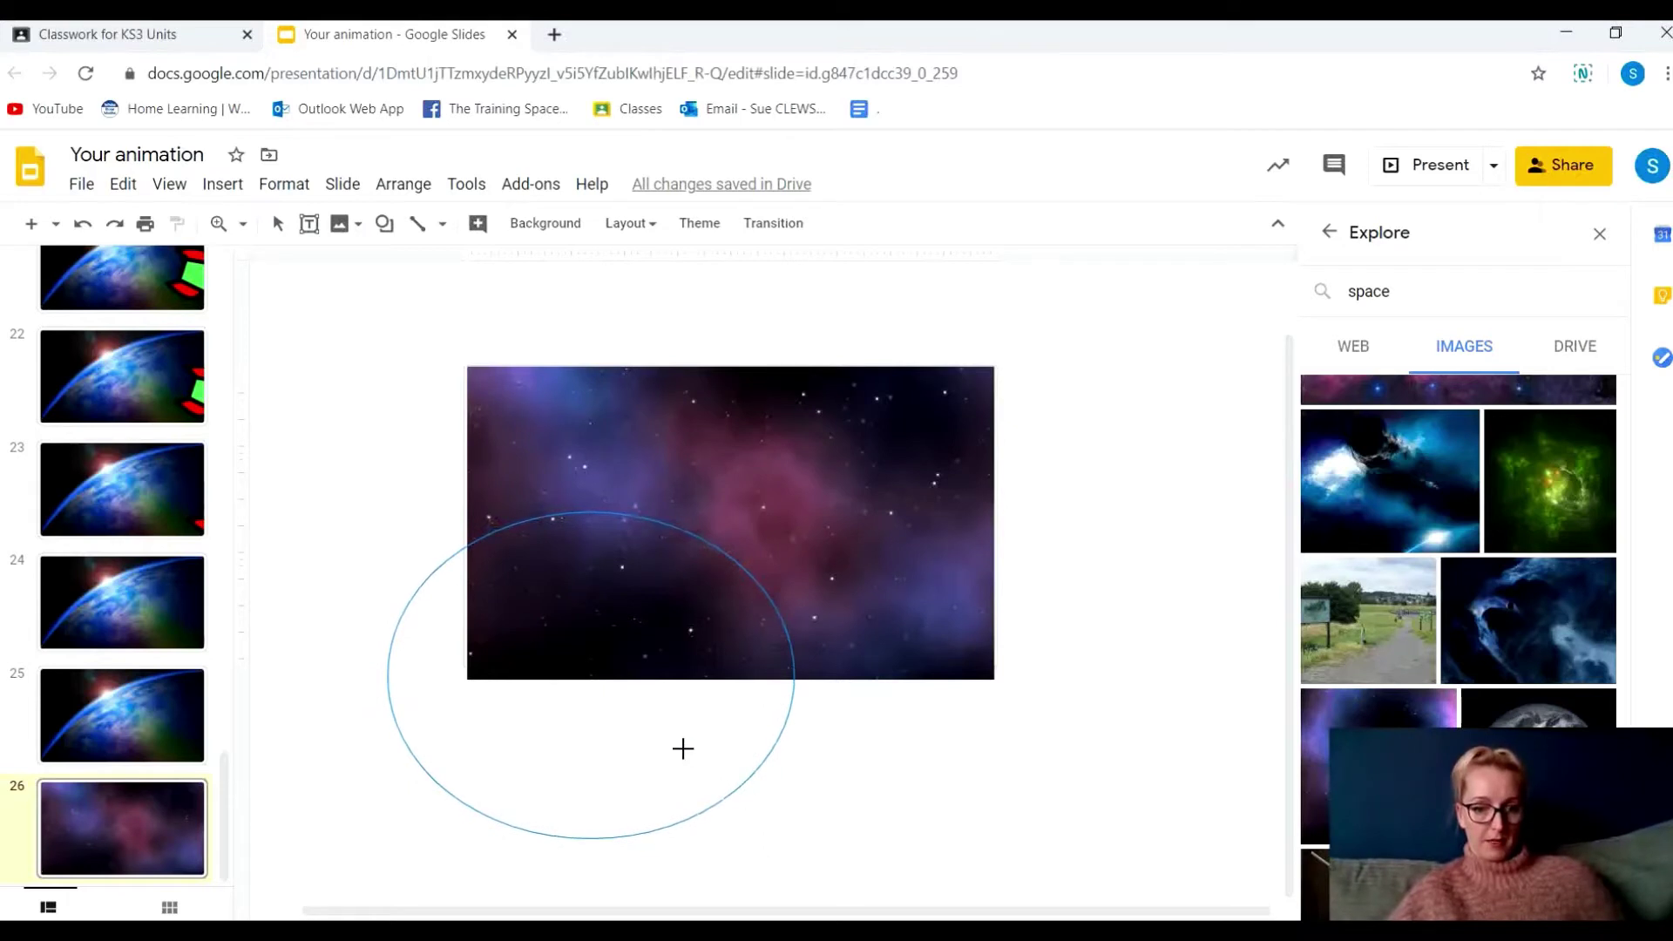
pyautogui.moveTo(673, 747); pyautogui.dragTo(809, 806)
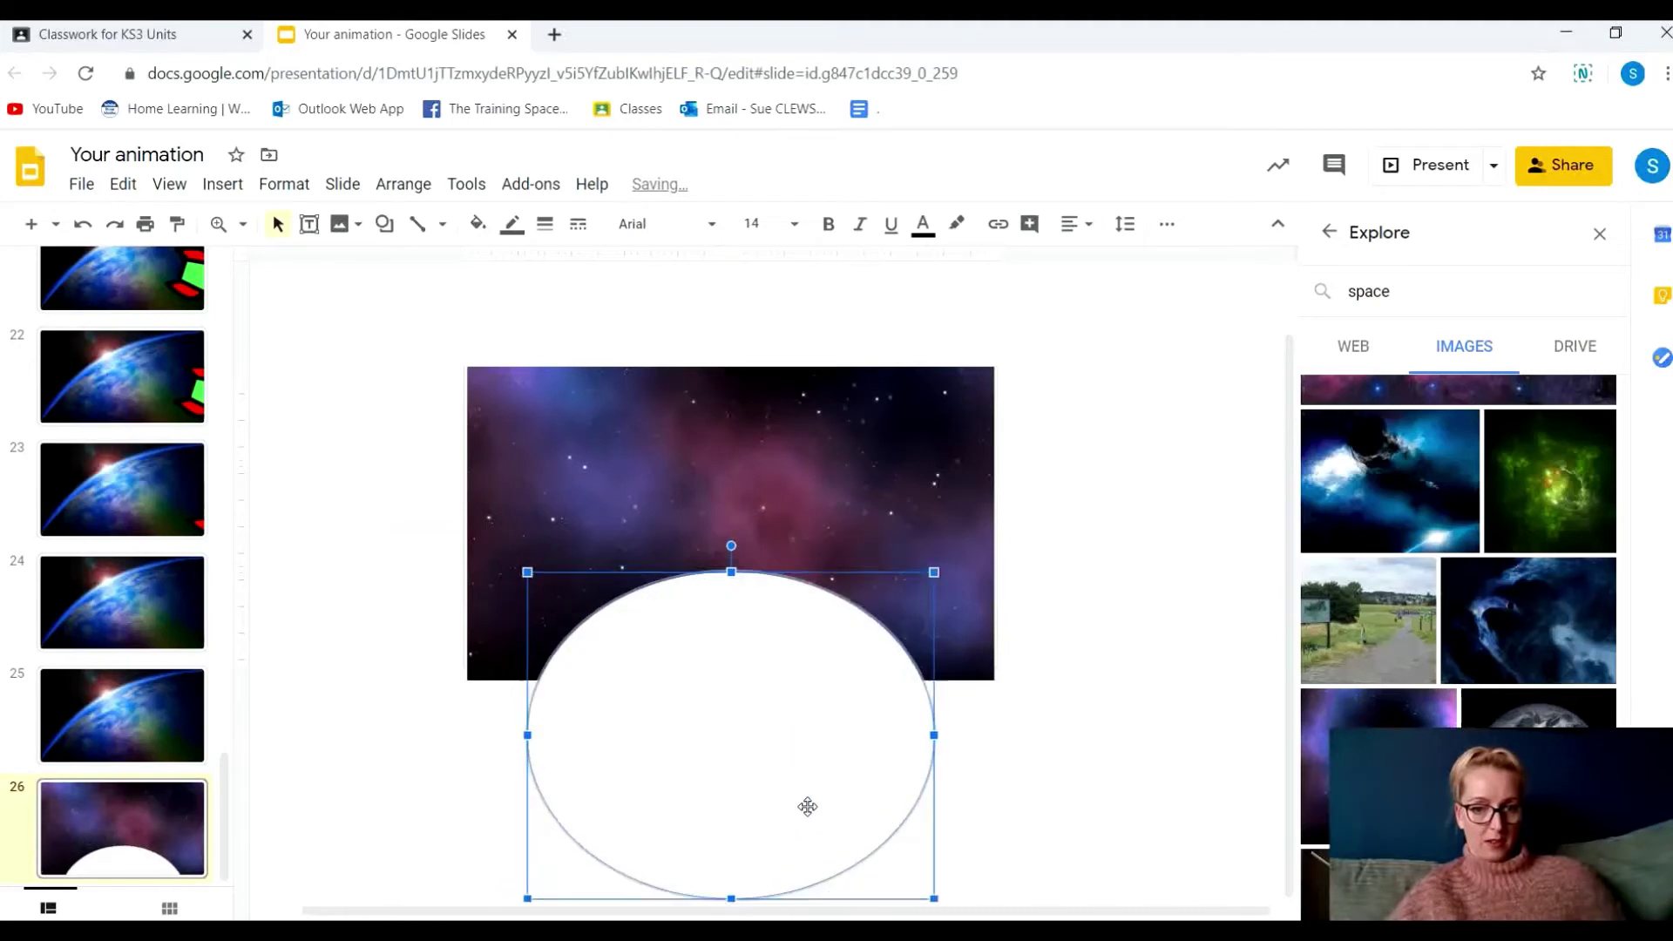
# Give the oval a light grey gradient fill and rotate it about 45°
pyautogui.click(479, 226)
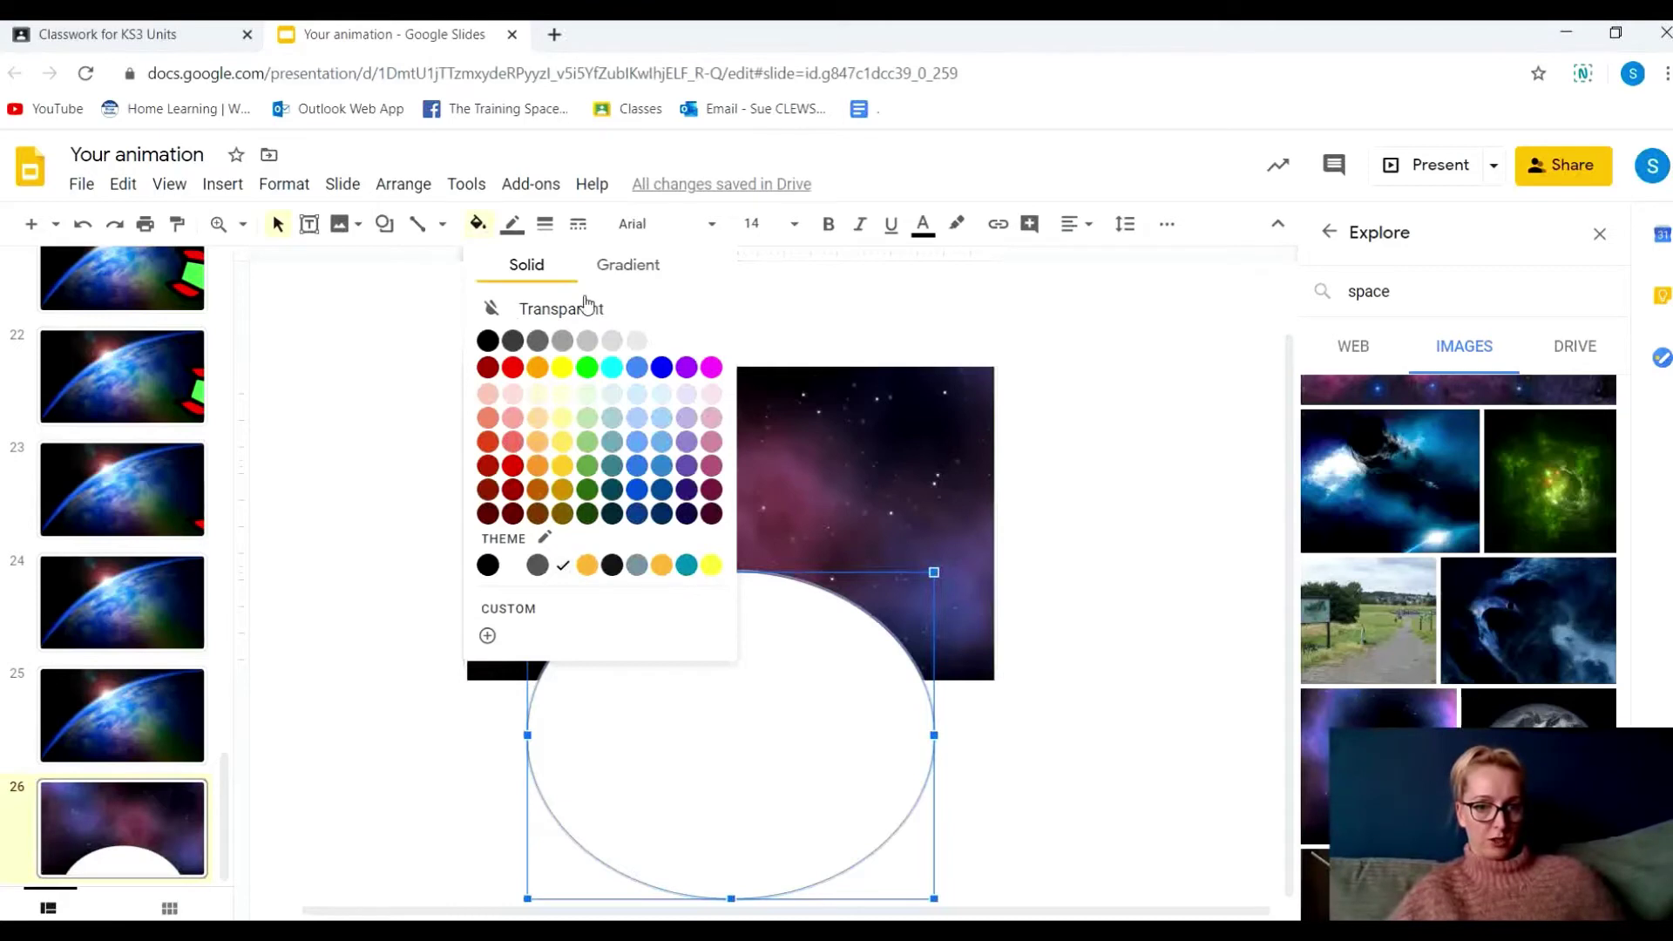
pyautogui.click(631, 265)
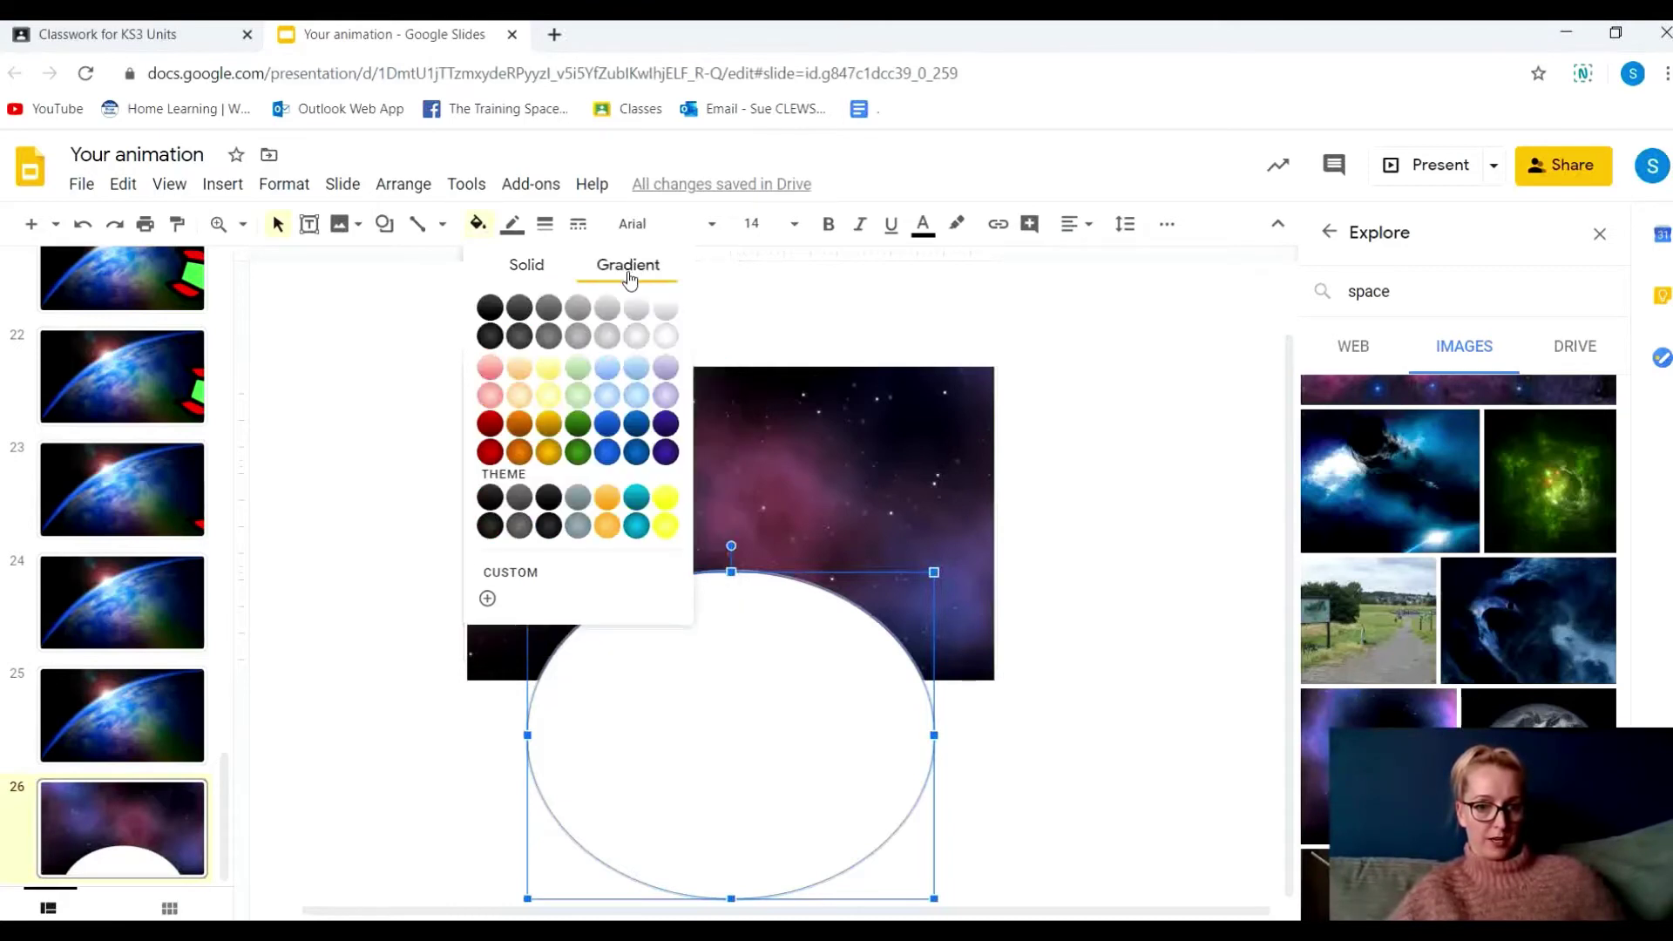
pyautogui.click(637, 338)
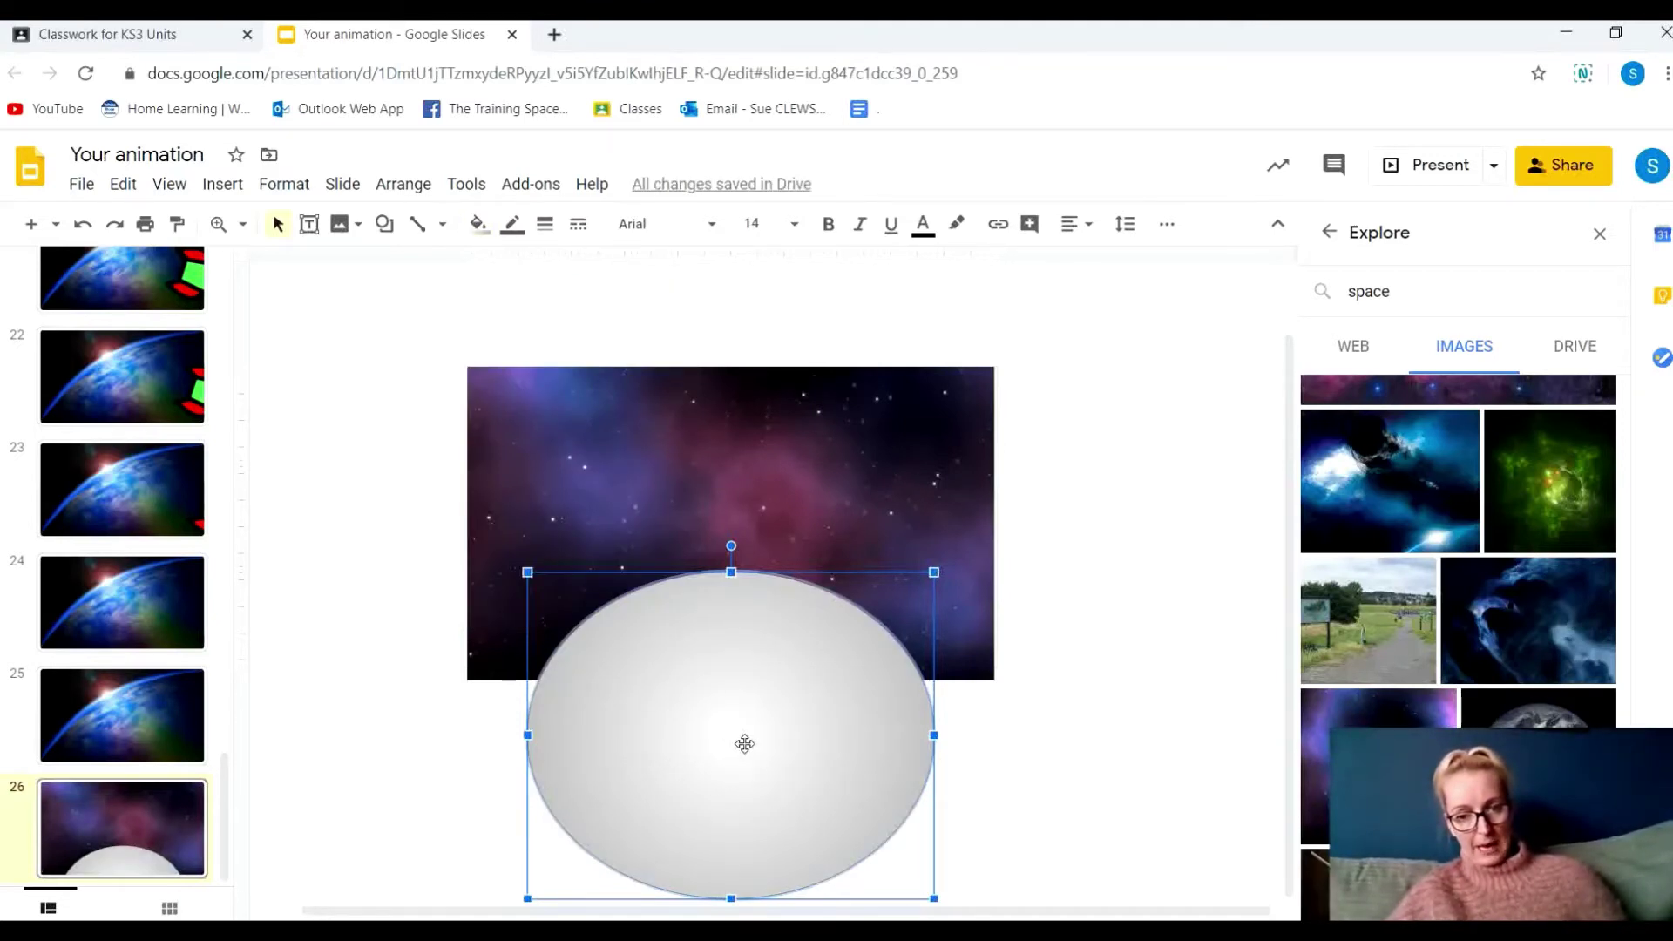
pyautogui.hotkey('alt', 'Right')
pyautogui.hotkey('alt', 'Right')
pyautogui.hotkey('alt', 'Right')
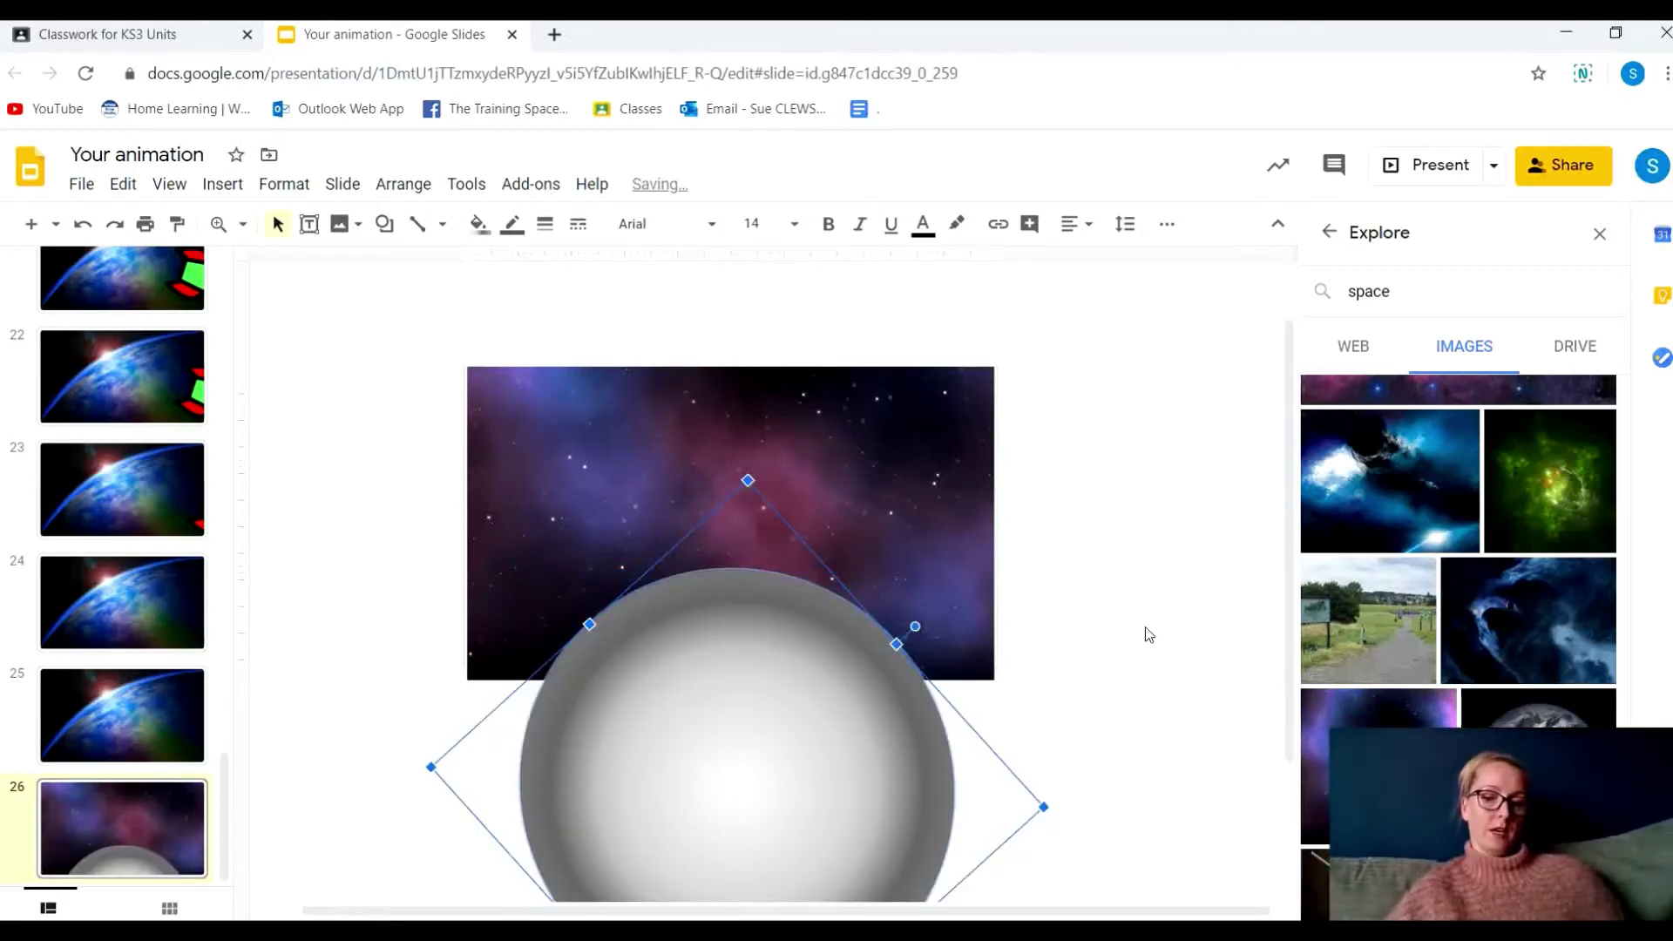
# Copy the rocket from slide 25 and paste it onto slide 26
pyautogui.click(1096, 634)
pyautogui.click(120, 727)
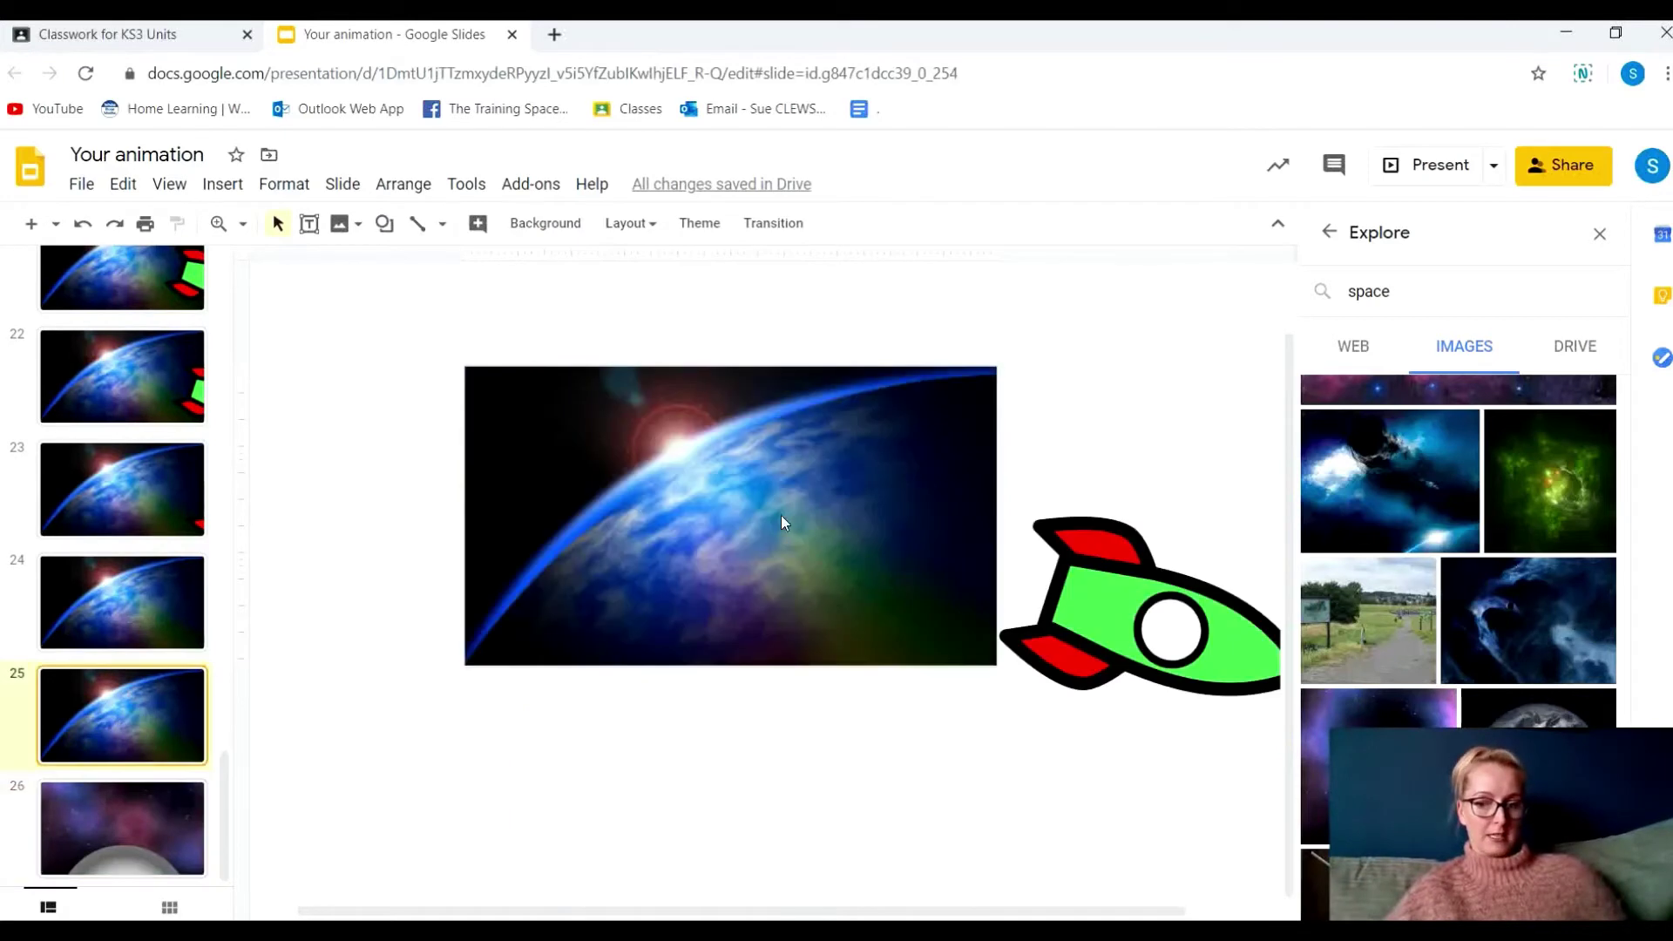
pyautogui.click(1086, 632)
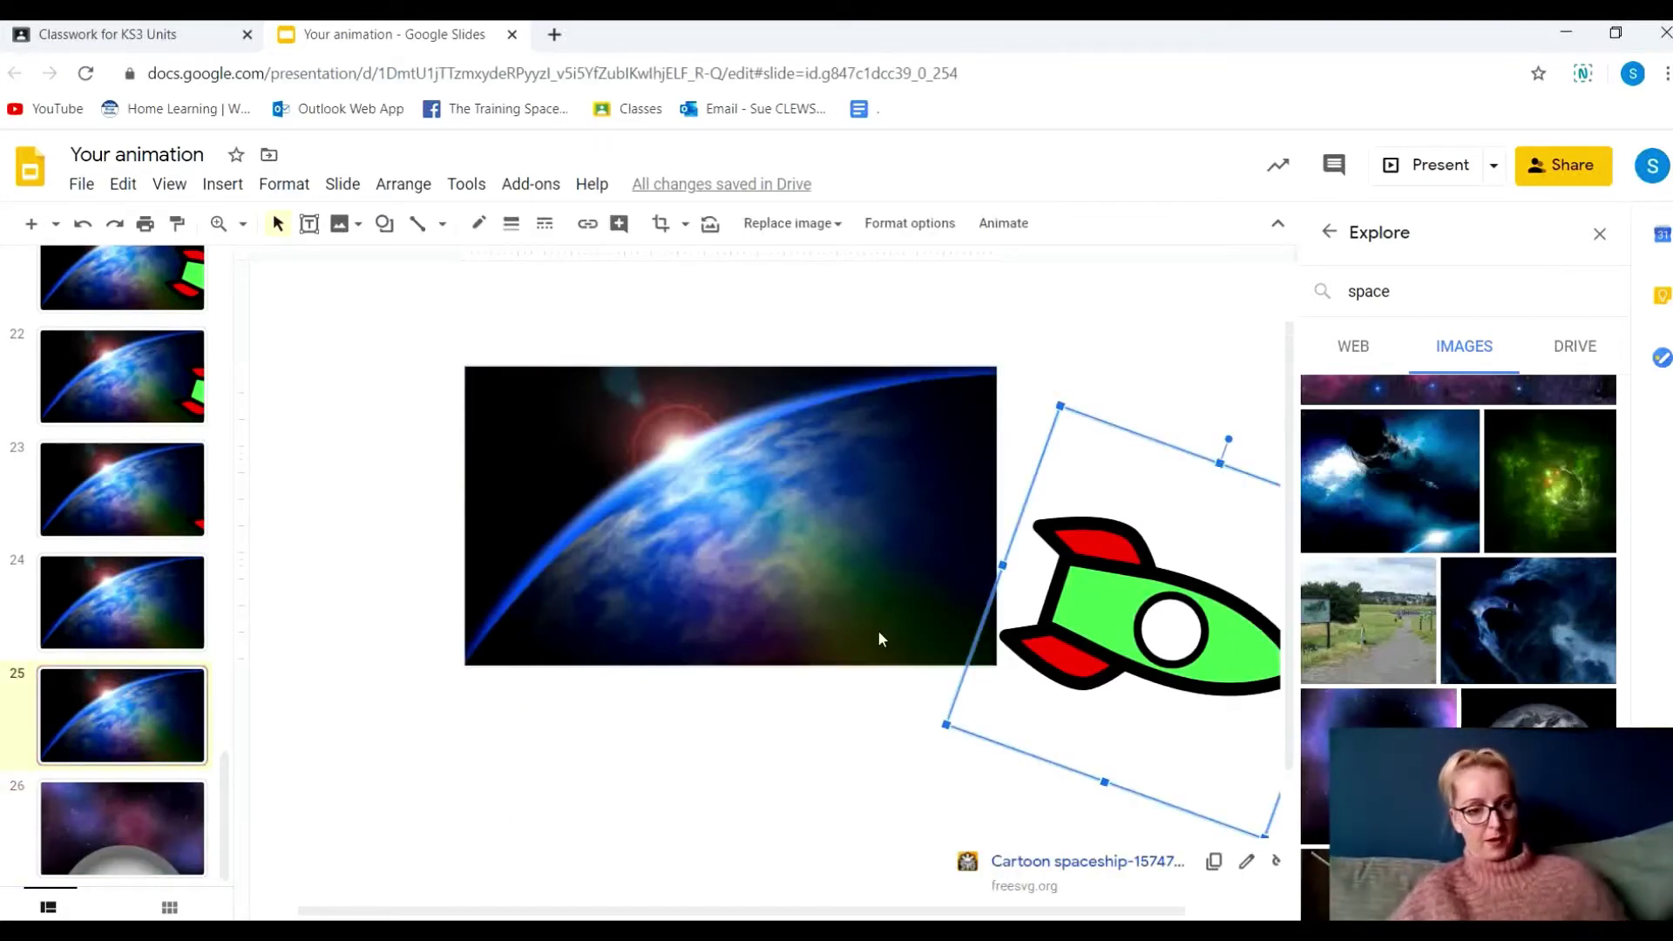
pyautogui.click(186, 819)
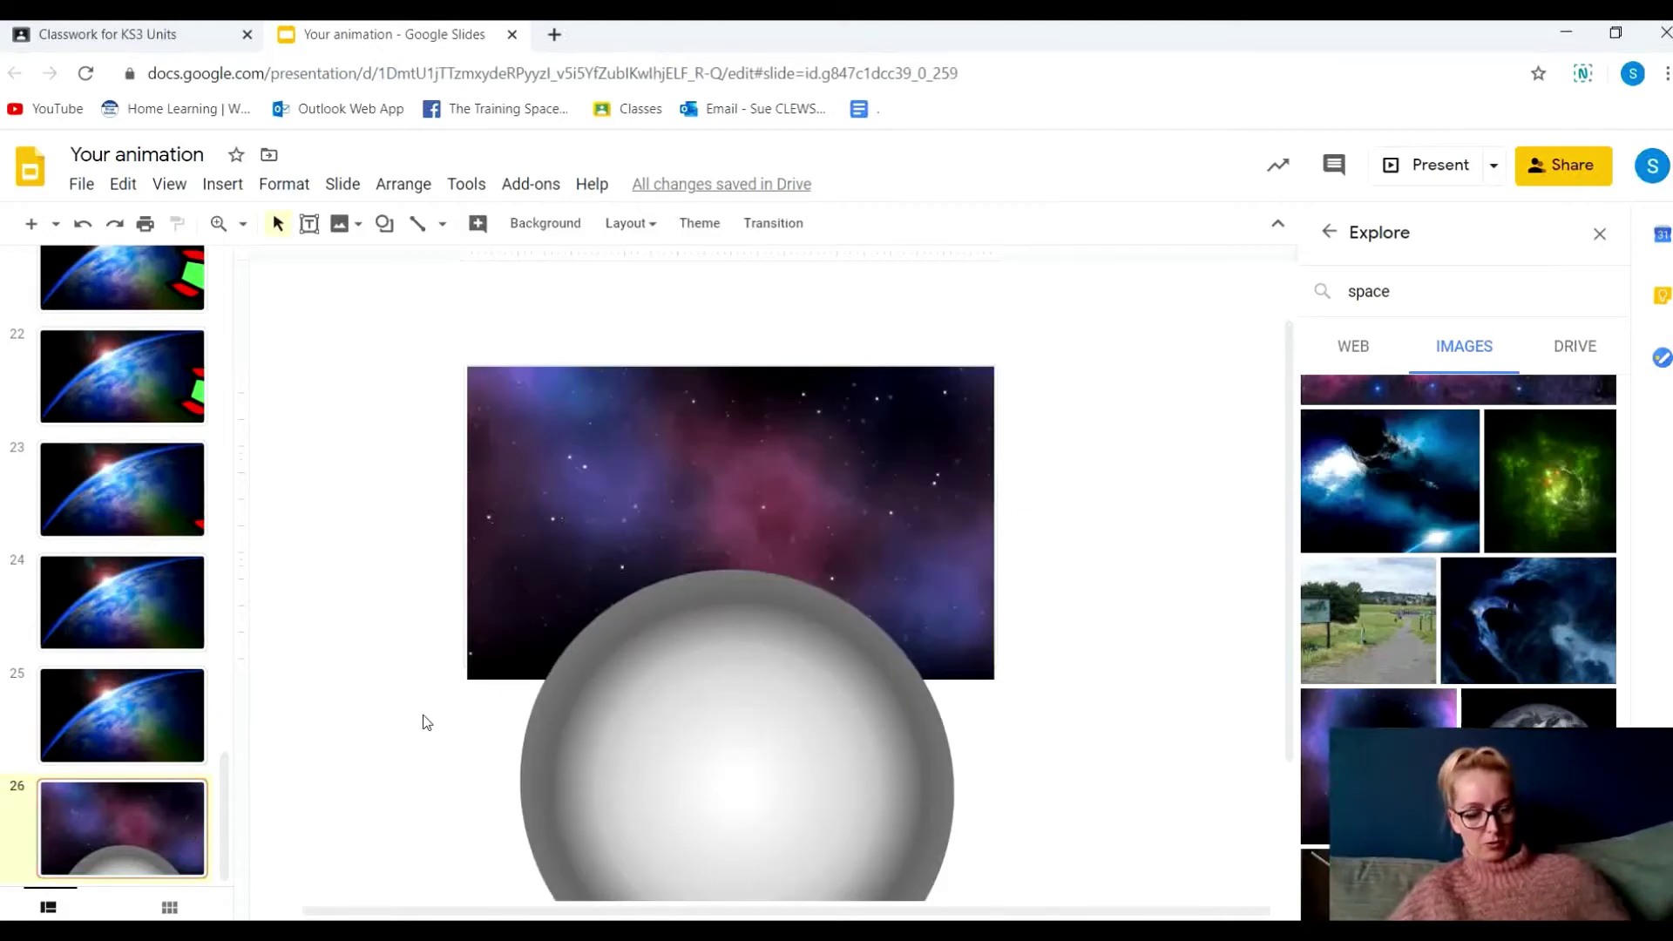
pyautogui.hotkey('ctrl', 'v')
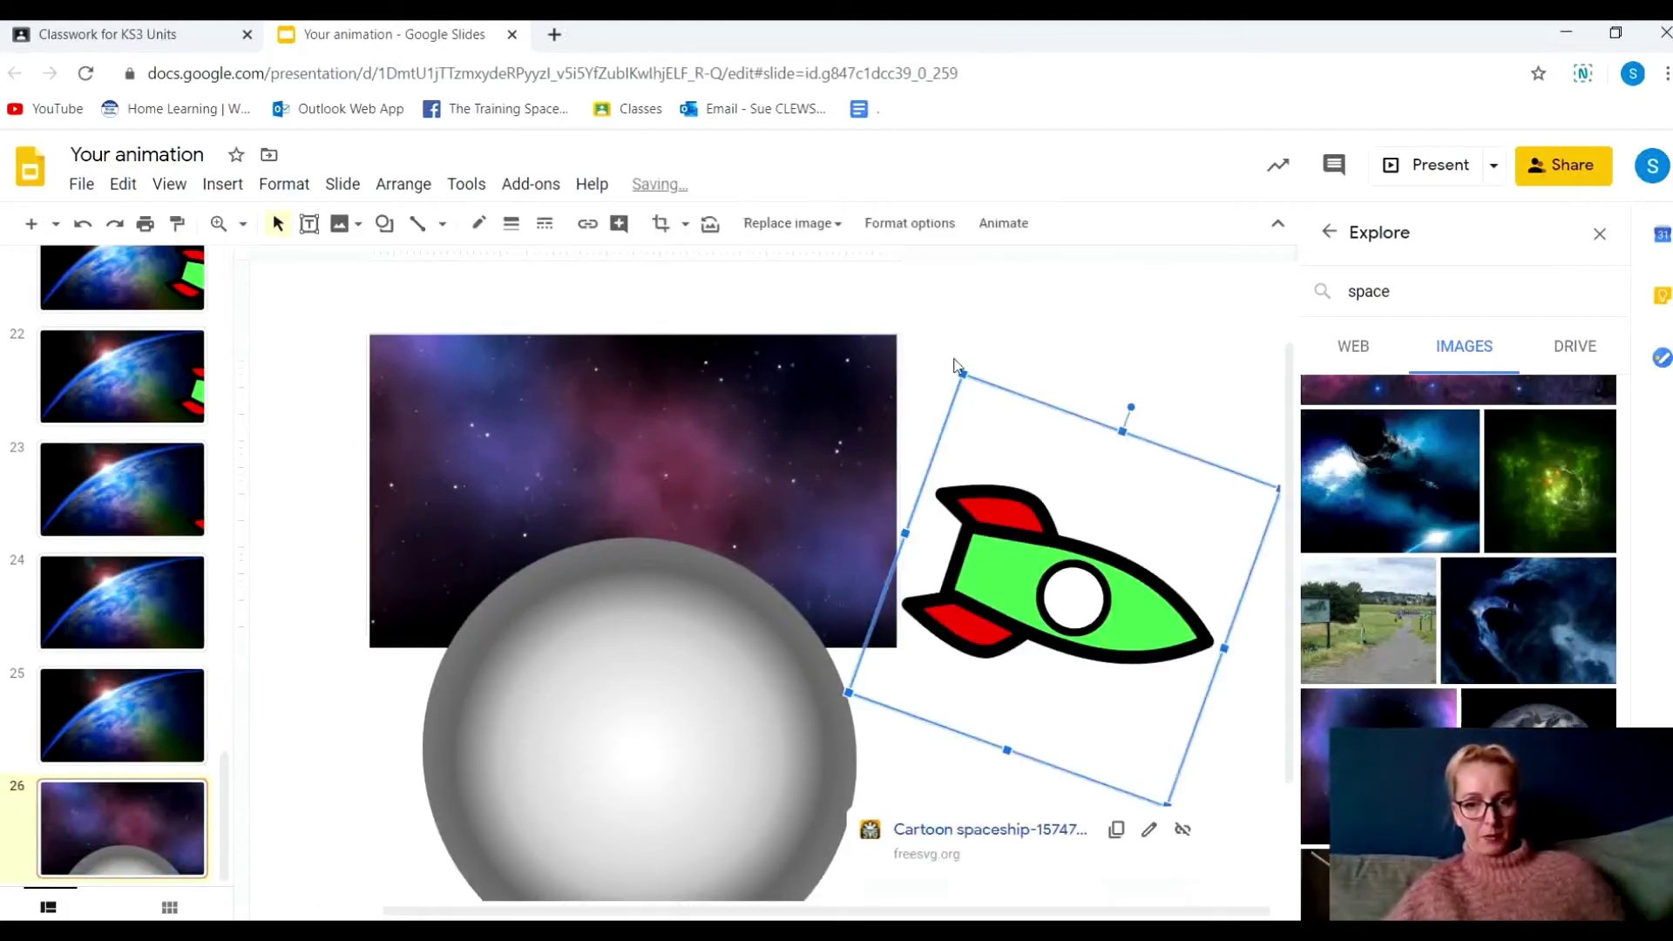
# Shrink the rocket, turn it upright and move it toward the top, then check slide 35
pyautogui.moveTo(970, 378); pyautogui.dragTo(1089, 634)
pyautogui.moveTo(1169, 743); pyautogui.dragTo(737, 433)
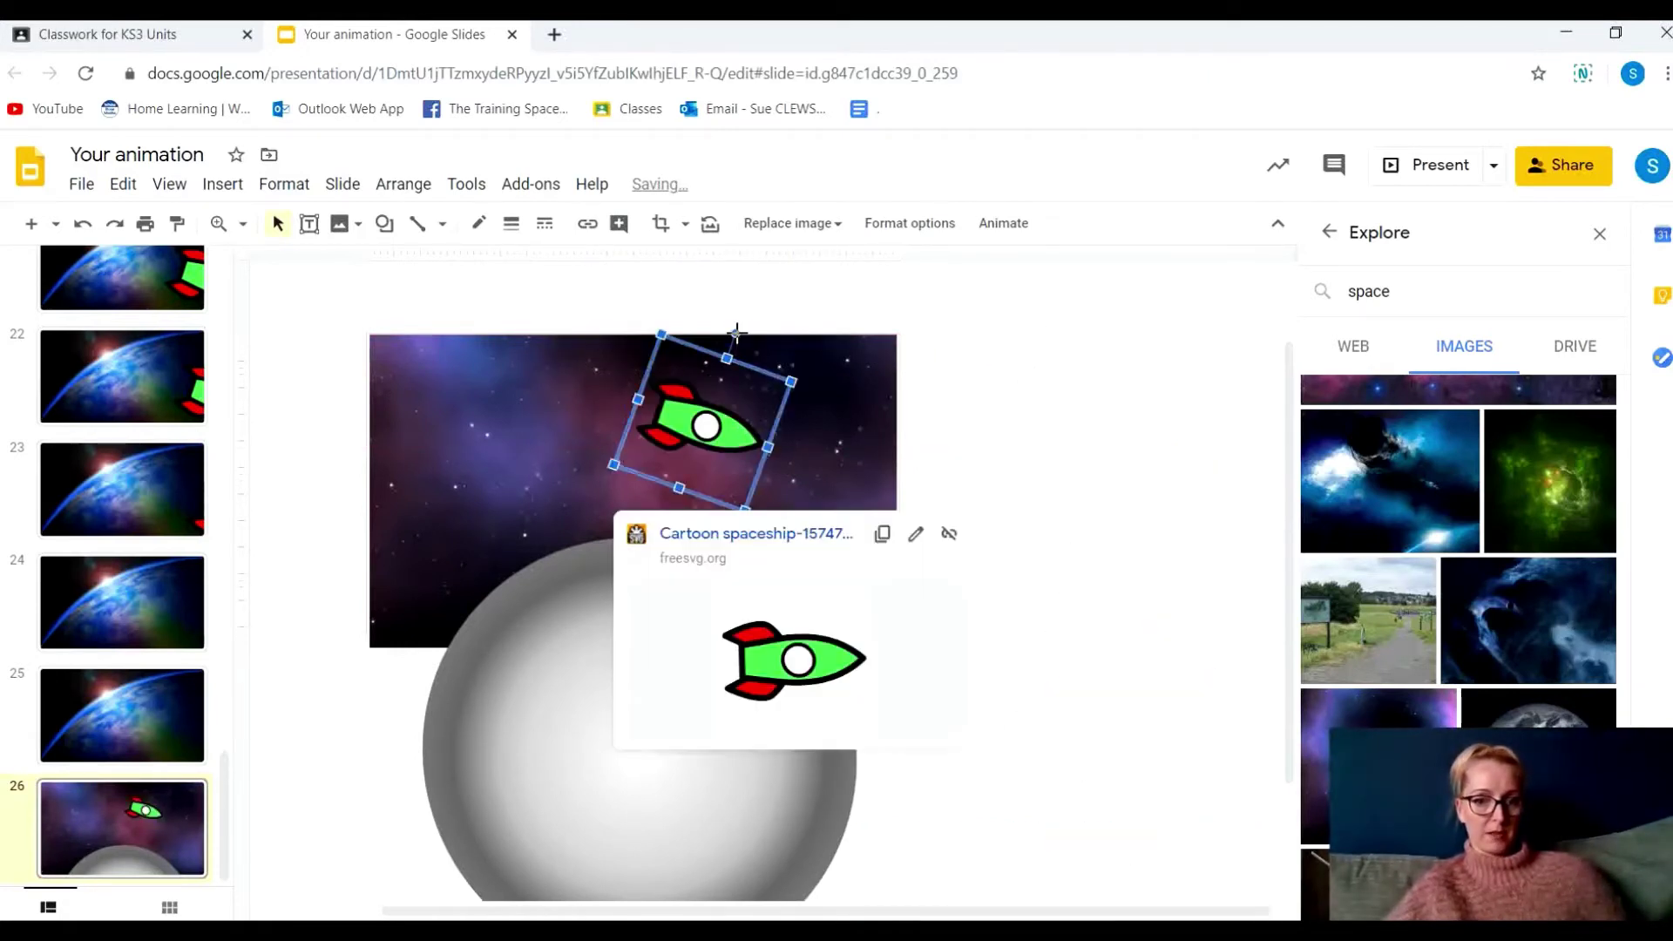
pyautogui.moveTo(736, 333); pyautogui.dragTo(608, 422)
pyautogui.moveTo(717, 444); pyautogui.dragTo(641, 308)
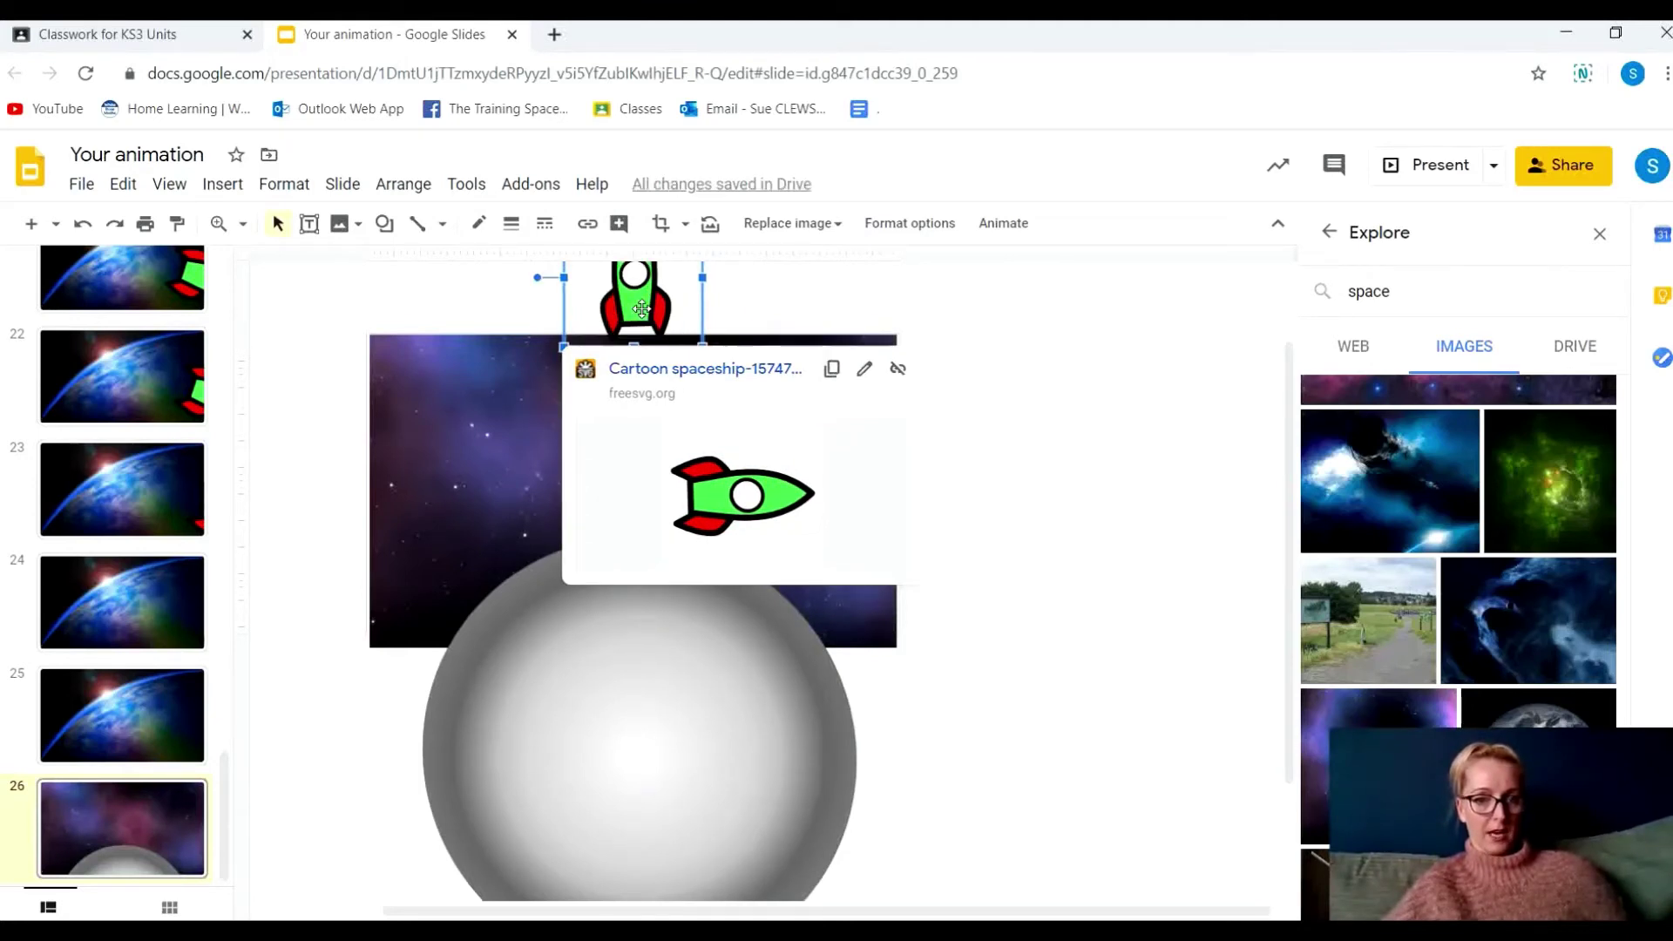
pyautogui.click(176, 819)
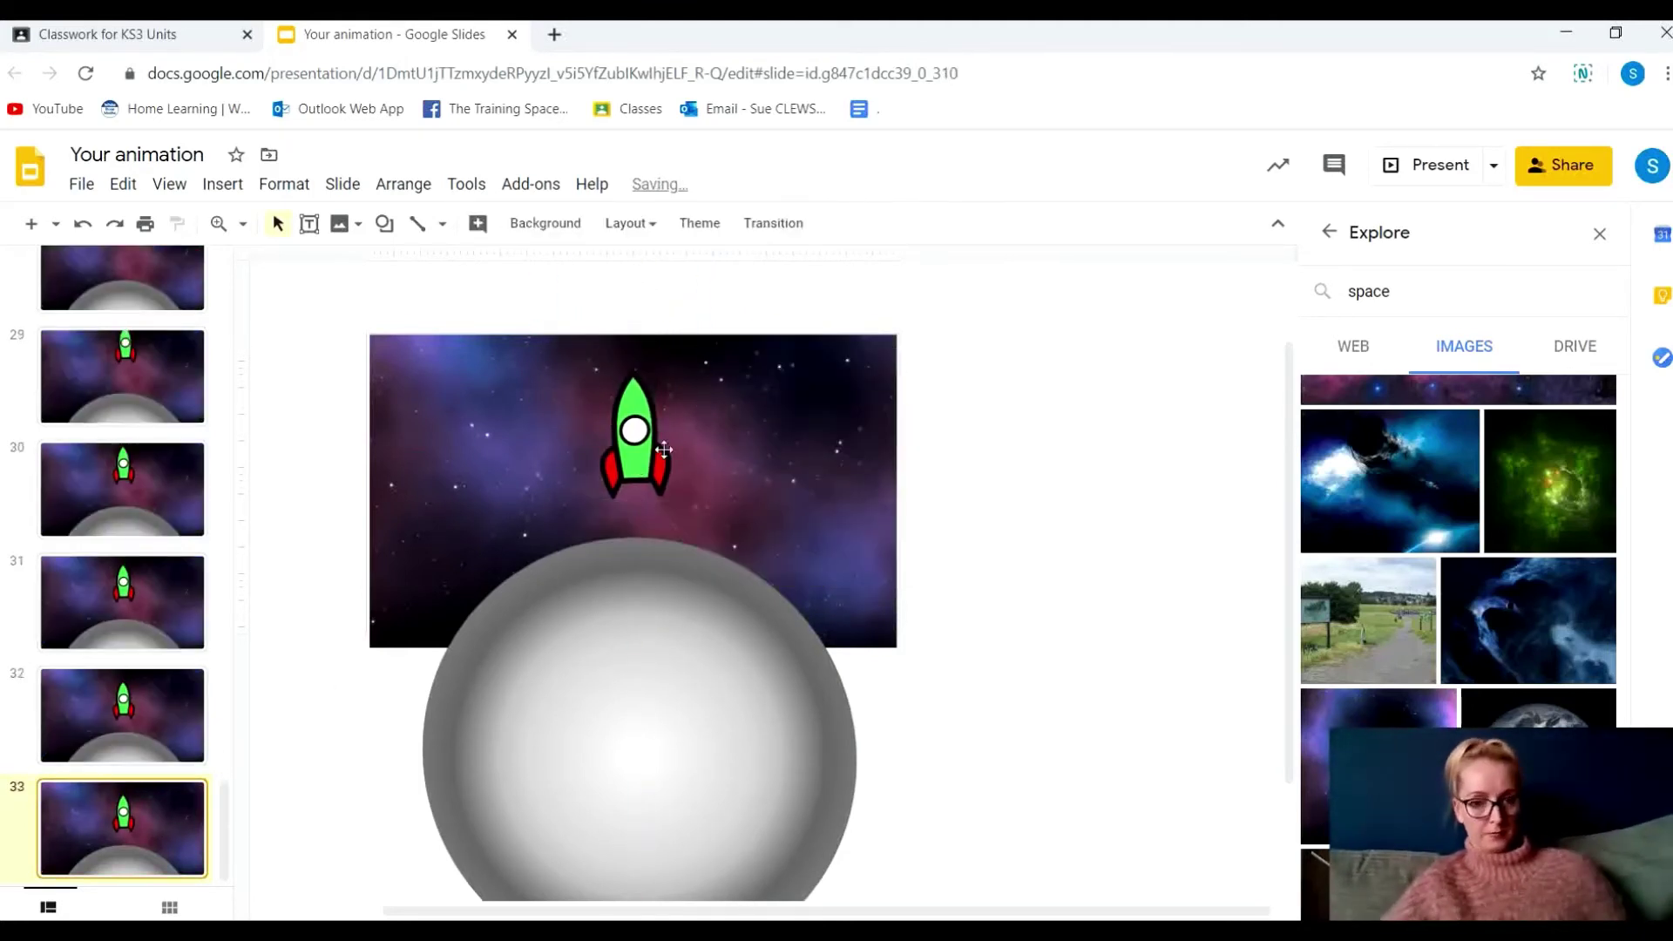
pyautogui.click(620, 483)
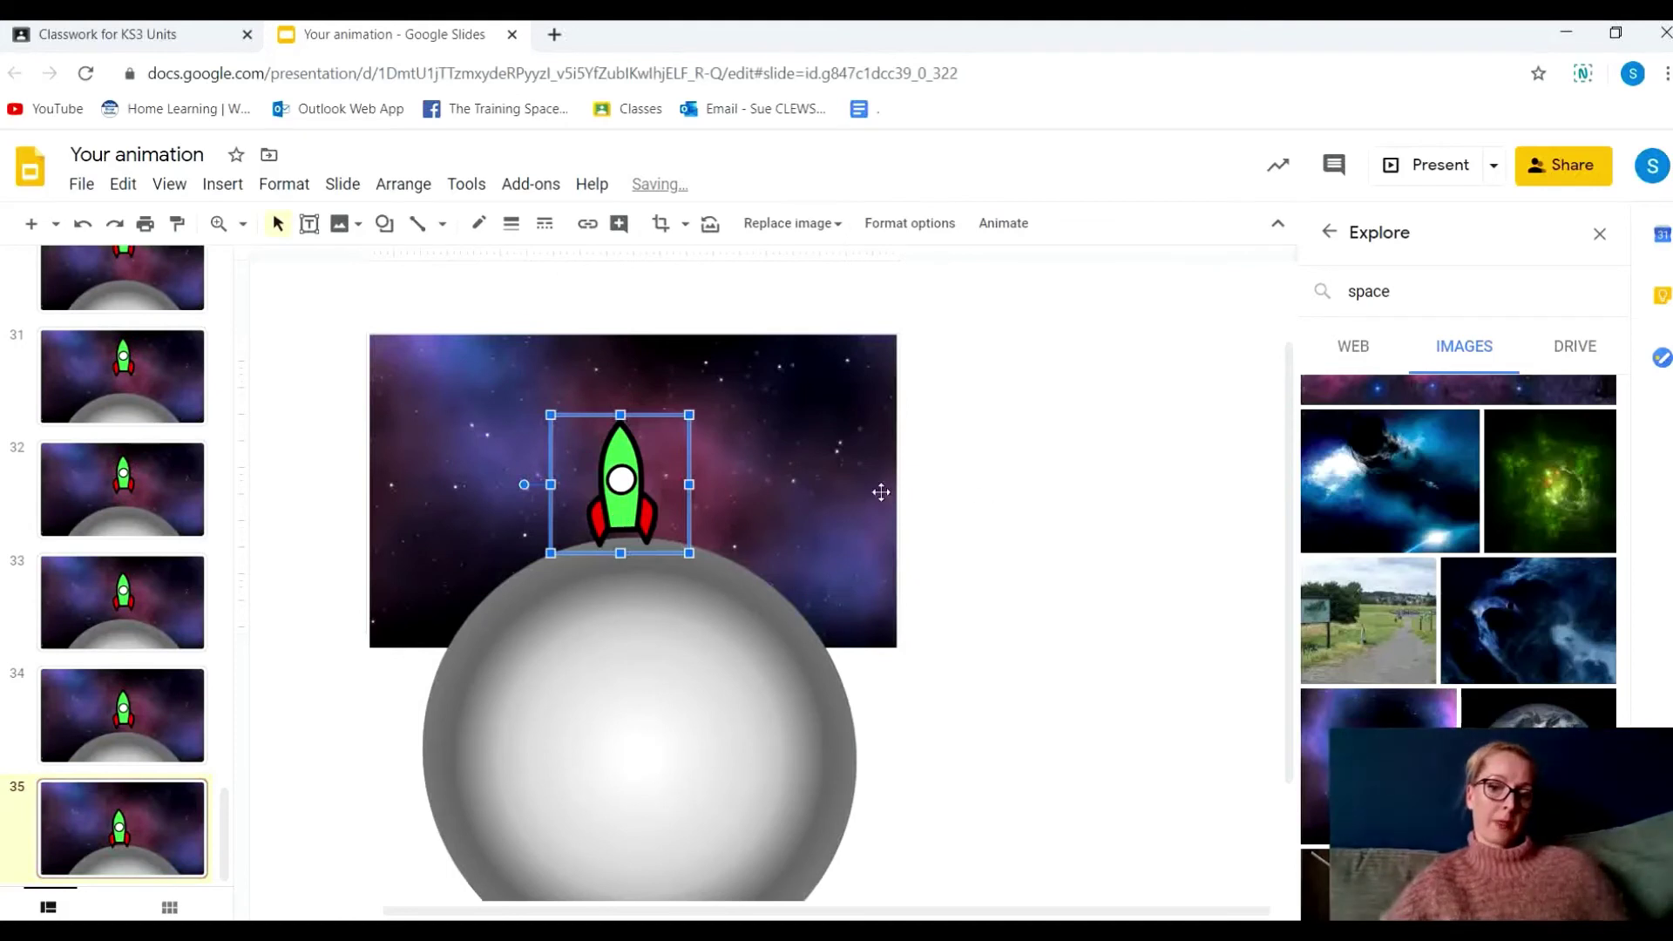
pyautogui.click(1014, 500)
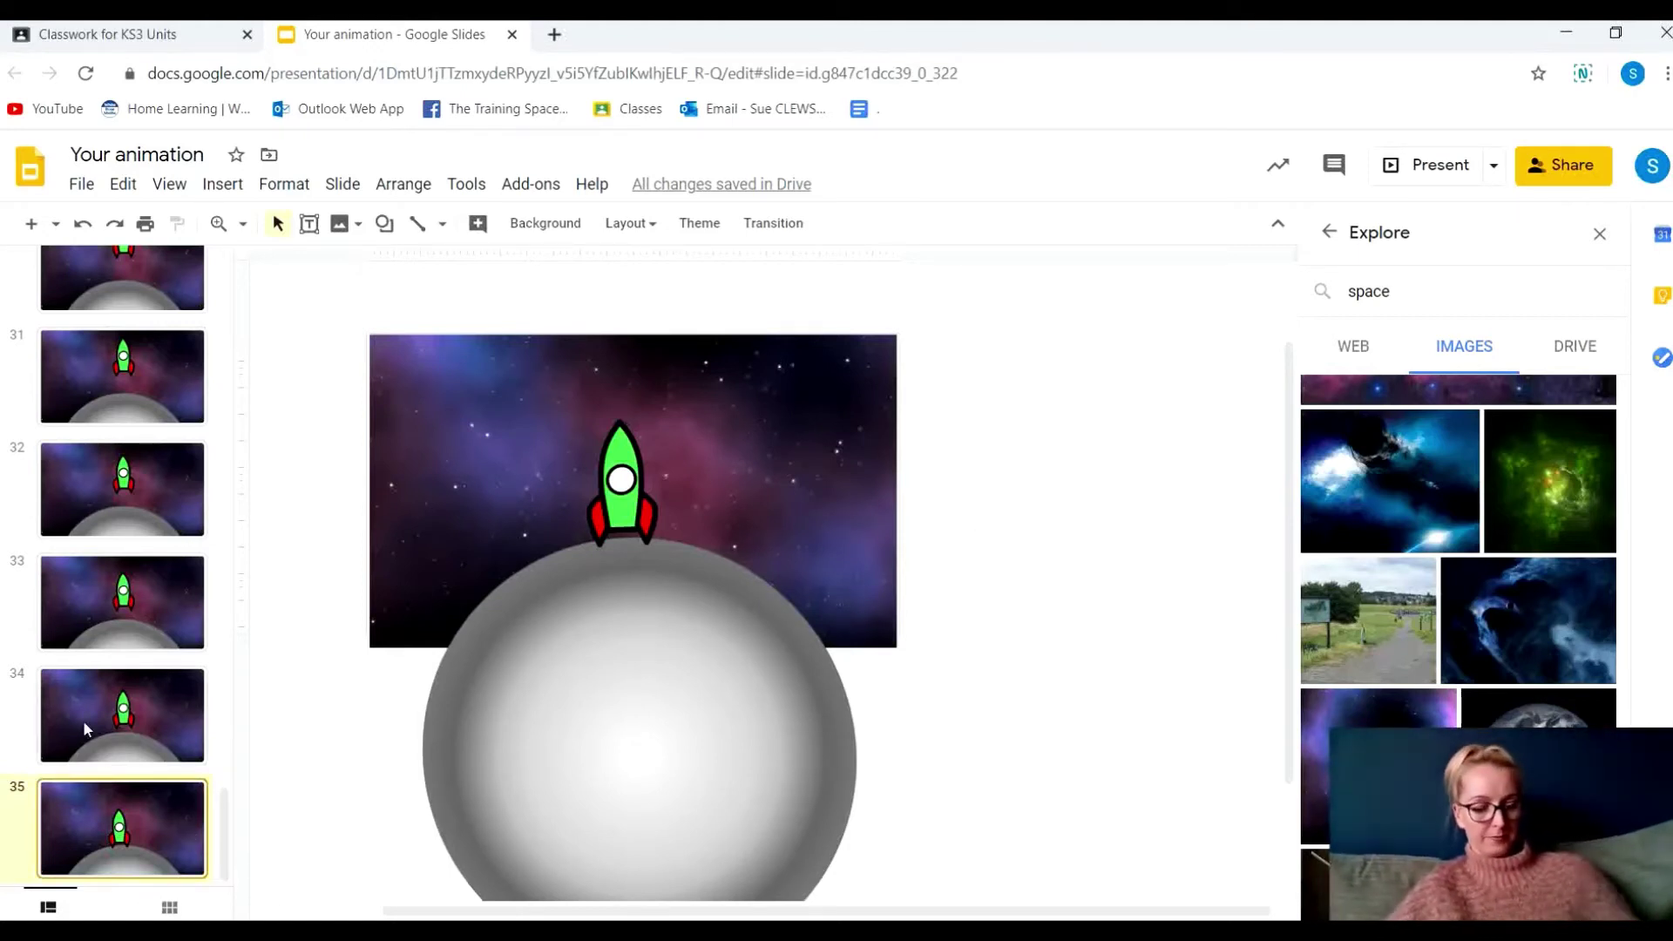
# Duplicate slide 35 as slide 36 and add a text box reading 'Welcome!'
pyautogui.hotkey('ctrl', 'd')
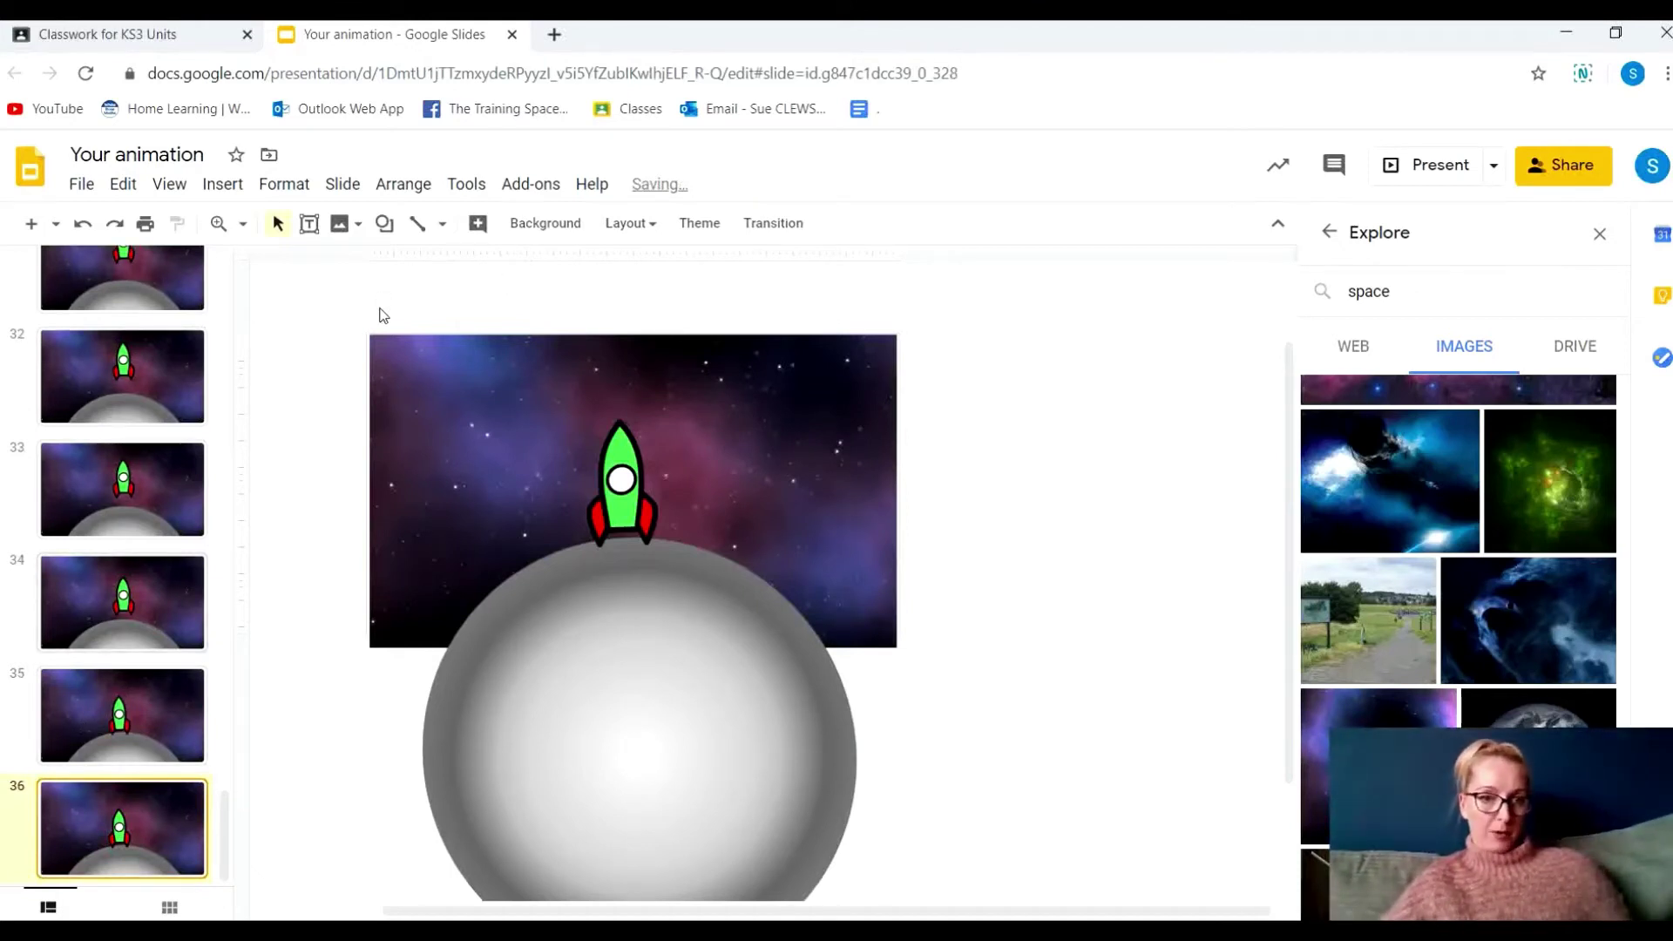
pyautogui.click(309, 225)
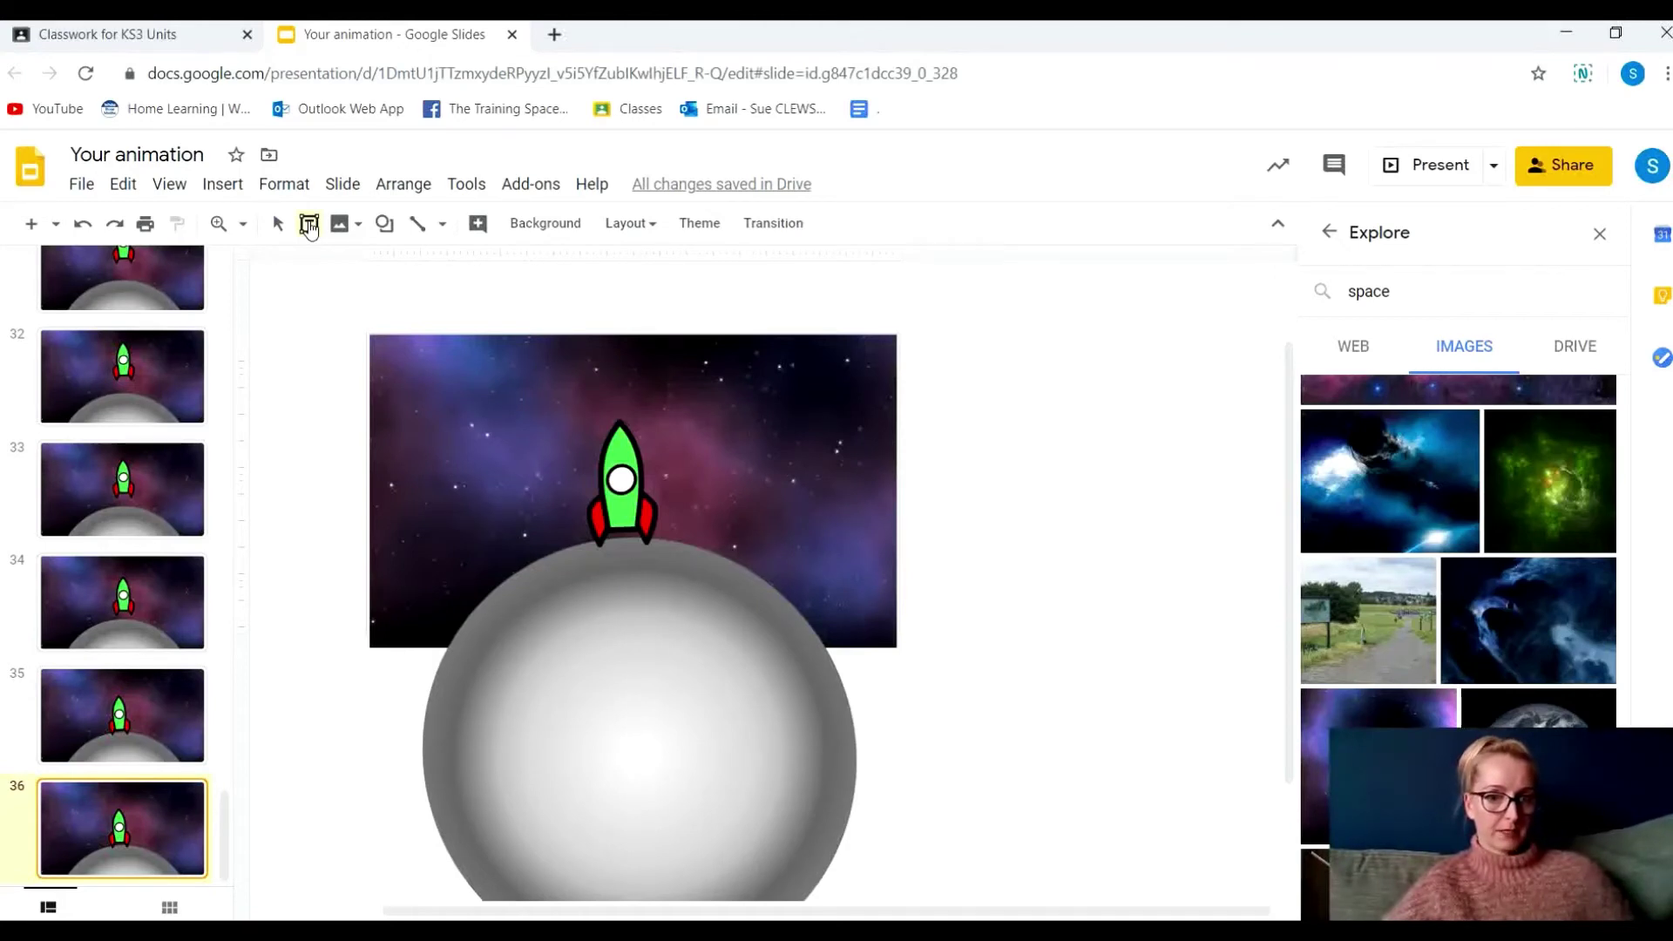
pyautogui.moveTo(411, 350); pyautogui.dragTo(873, 422)
pyautogui.write('Welcome!')
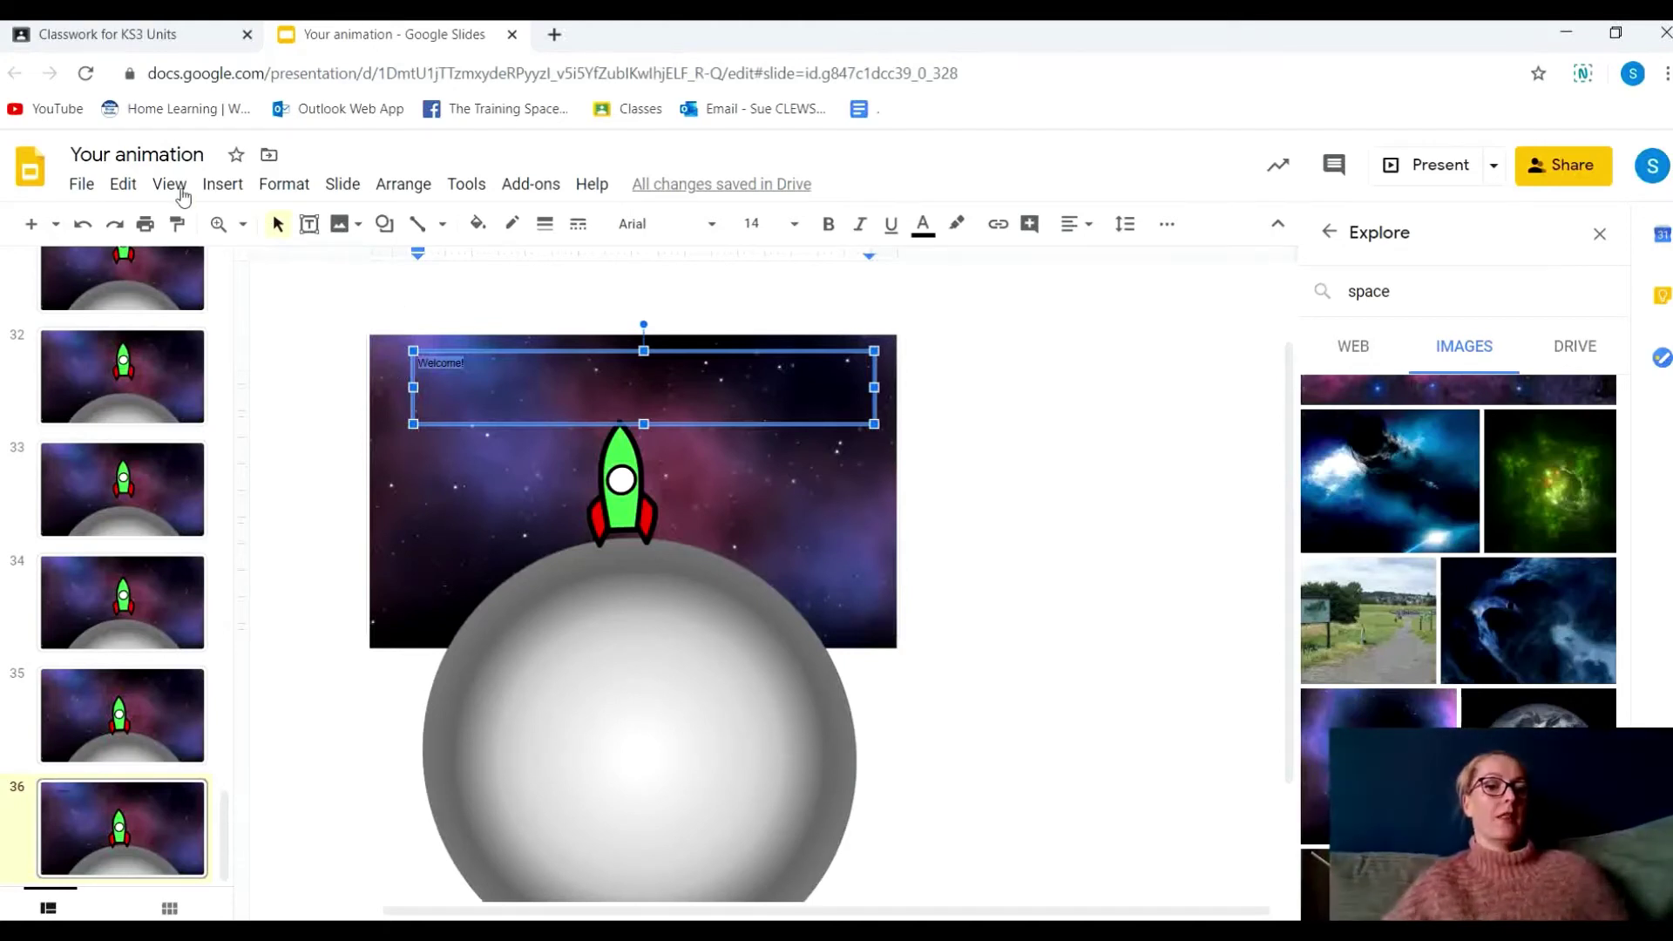
# Style the Welcome! text in white Caveat at font size 150
pyautogui.click(793, 225)
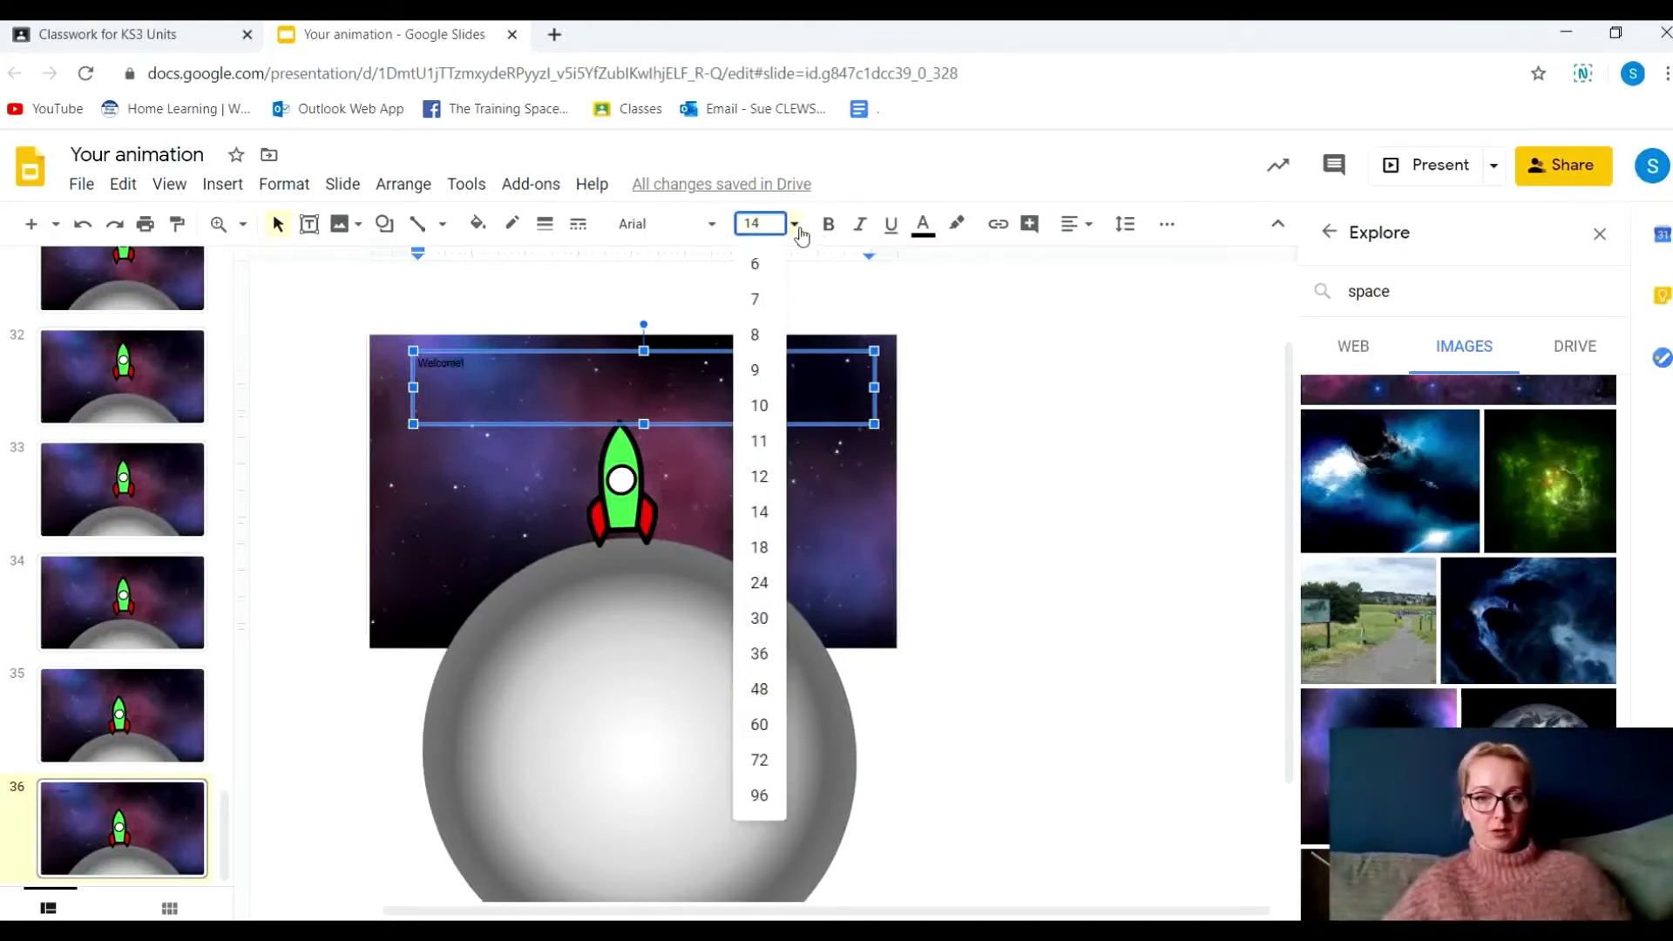
pyautogui.click(760, 654)
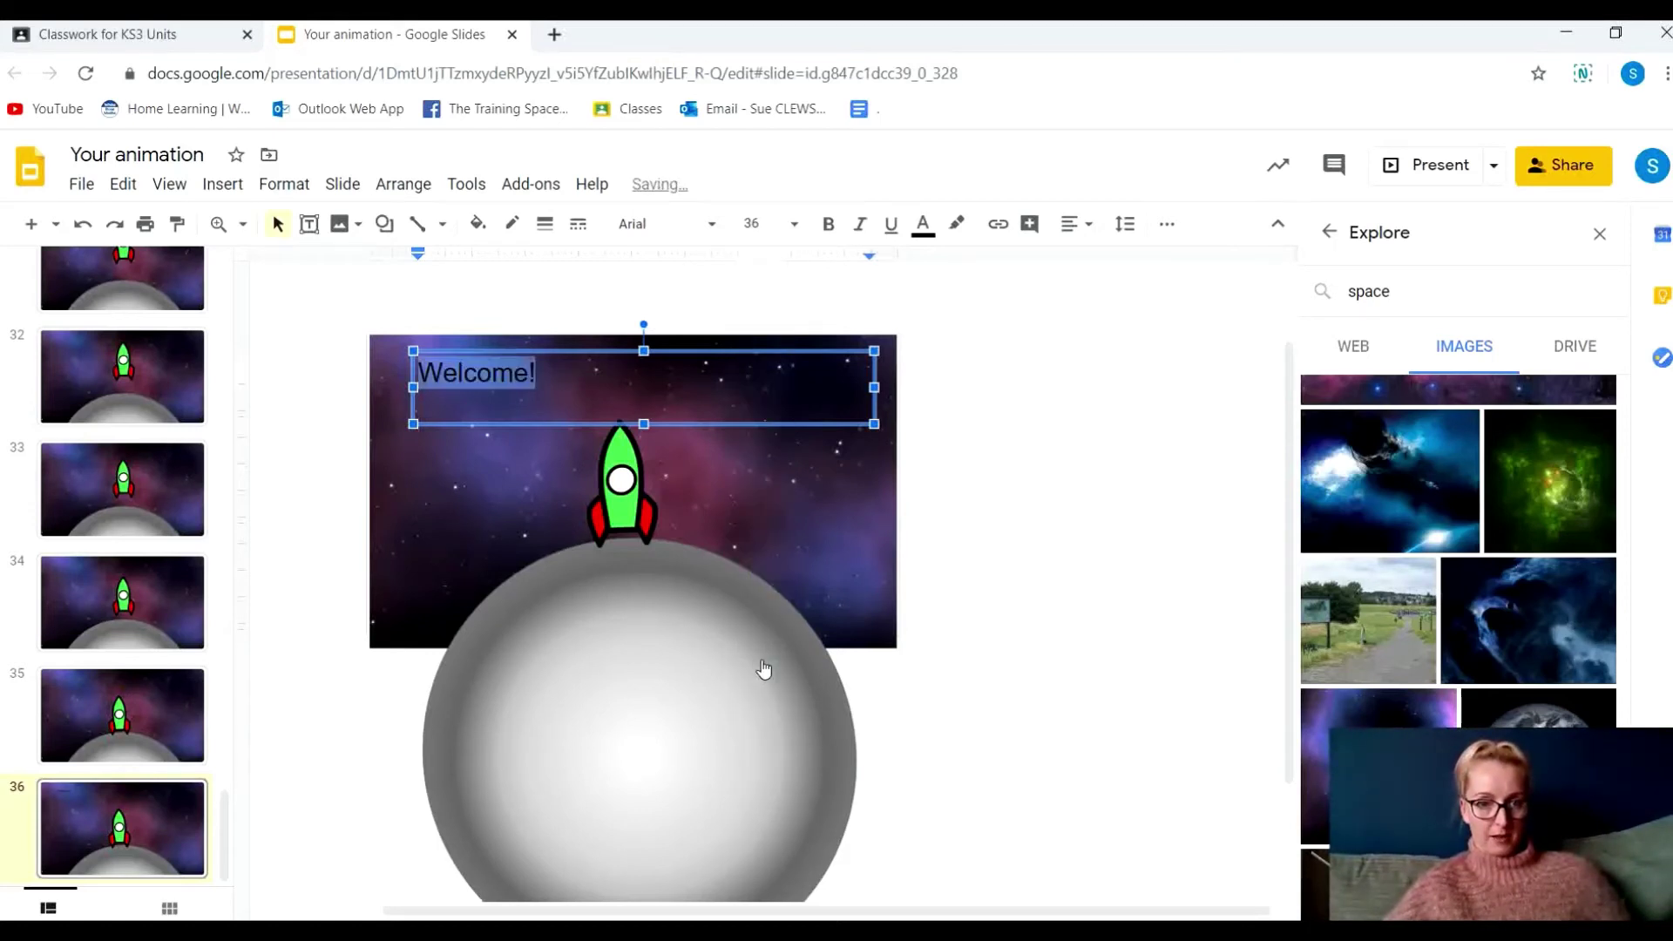
pyautogui.click(714, 228)
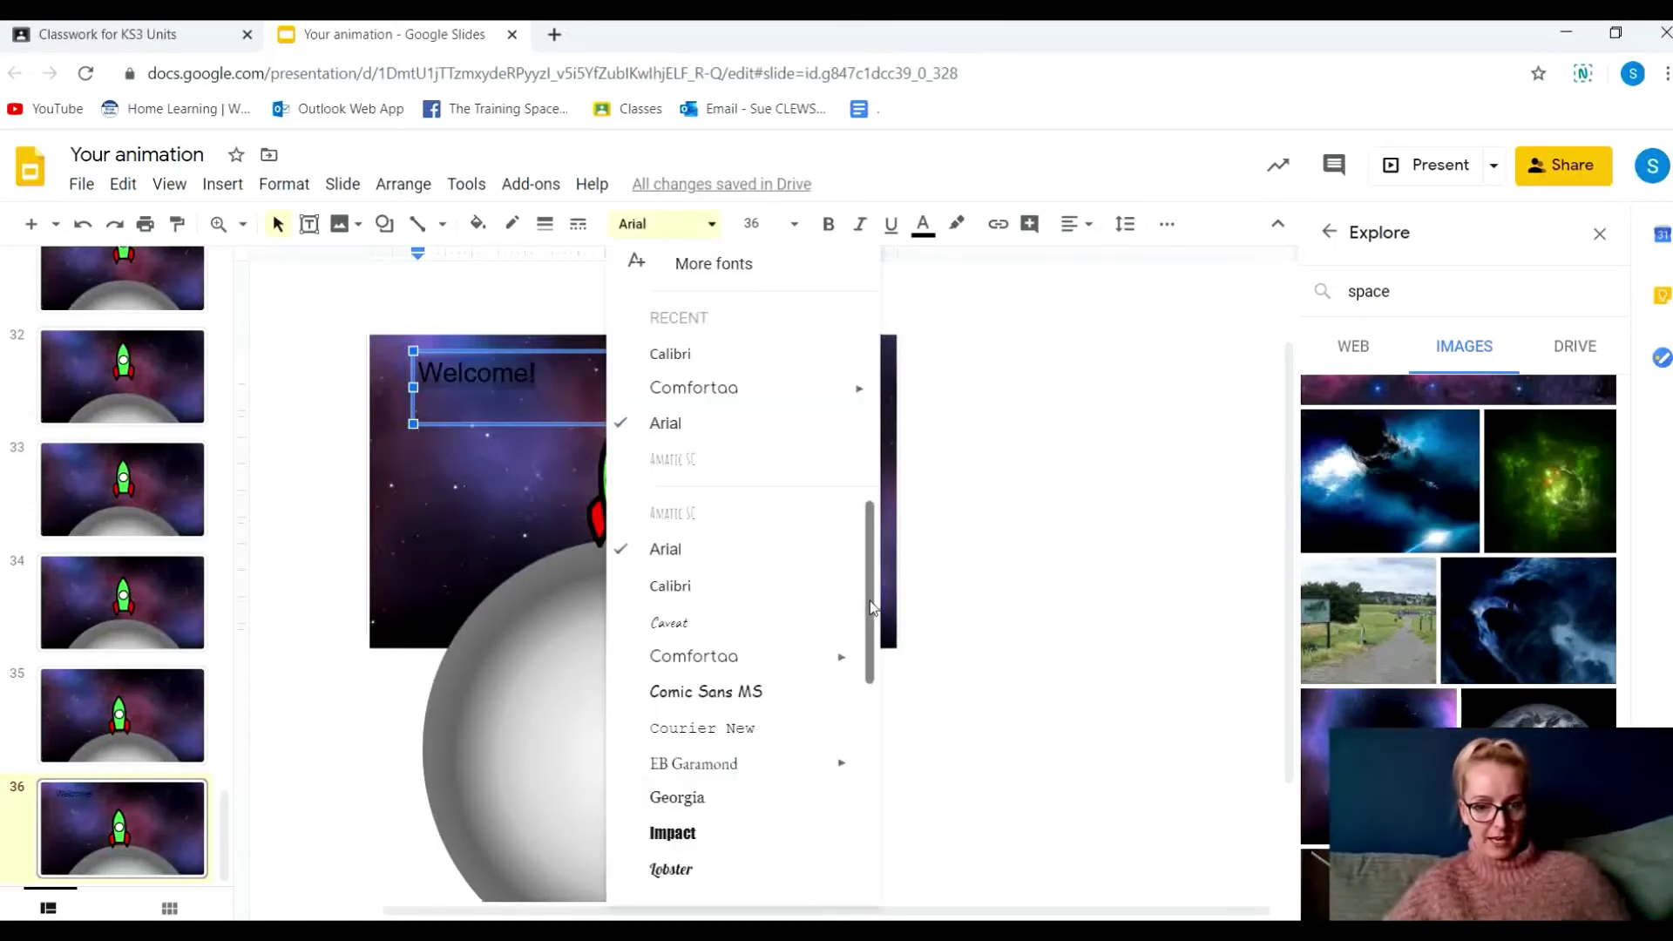
pyautogui.click(752, 641)
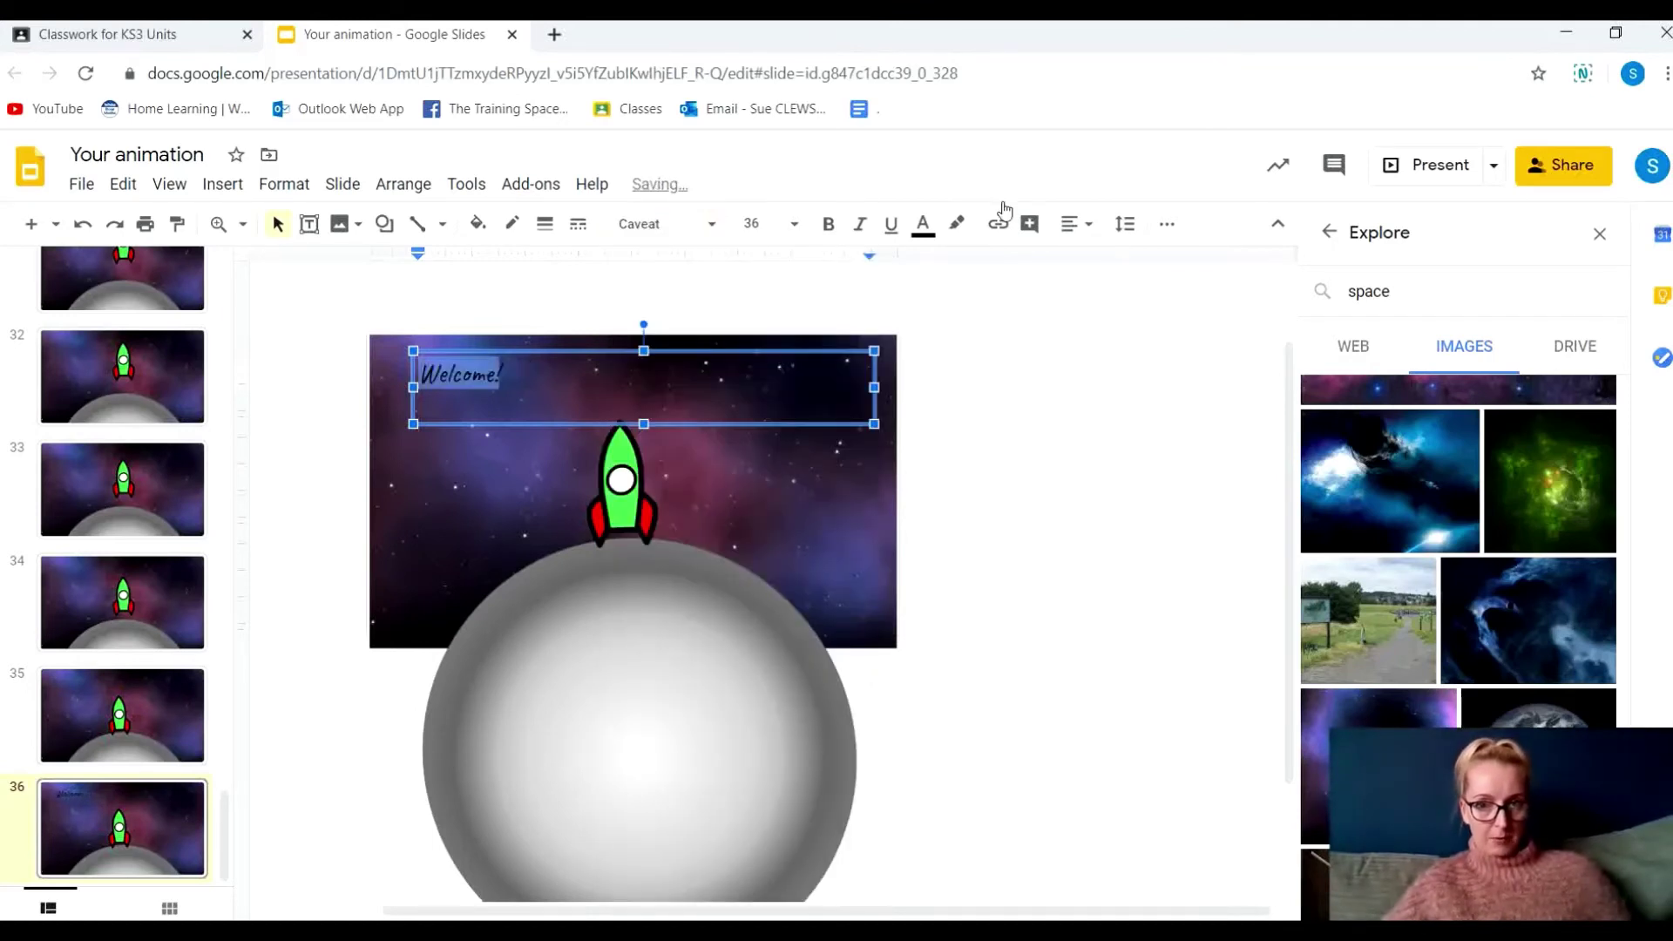
pyautogui.click(924, 228)
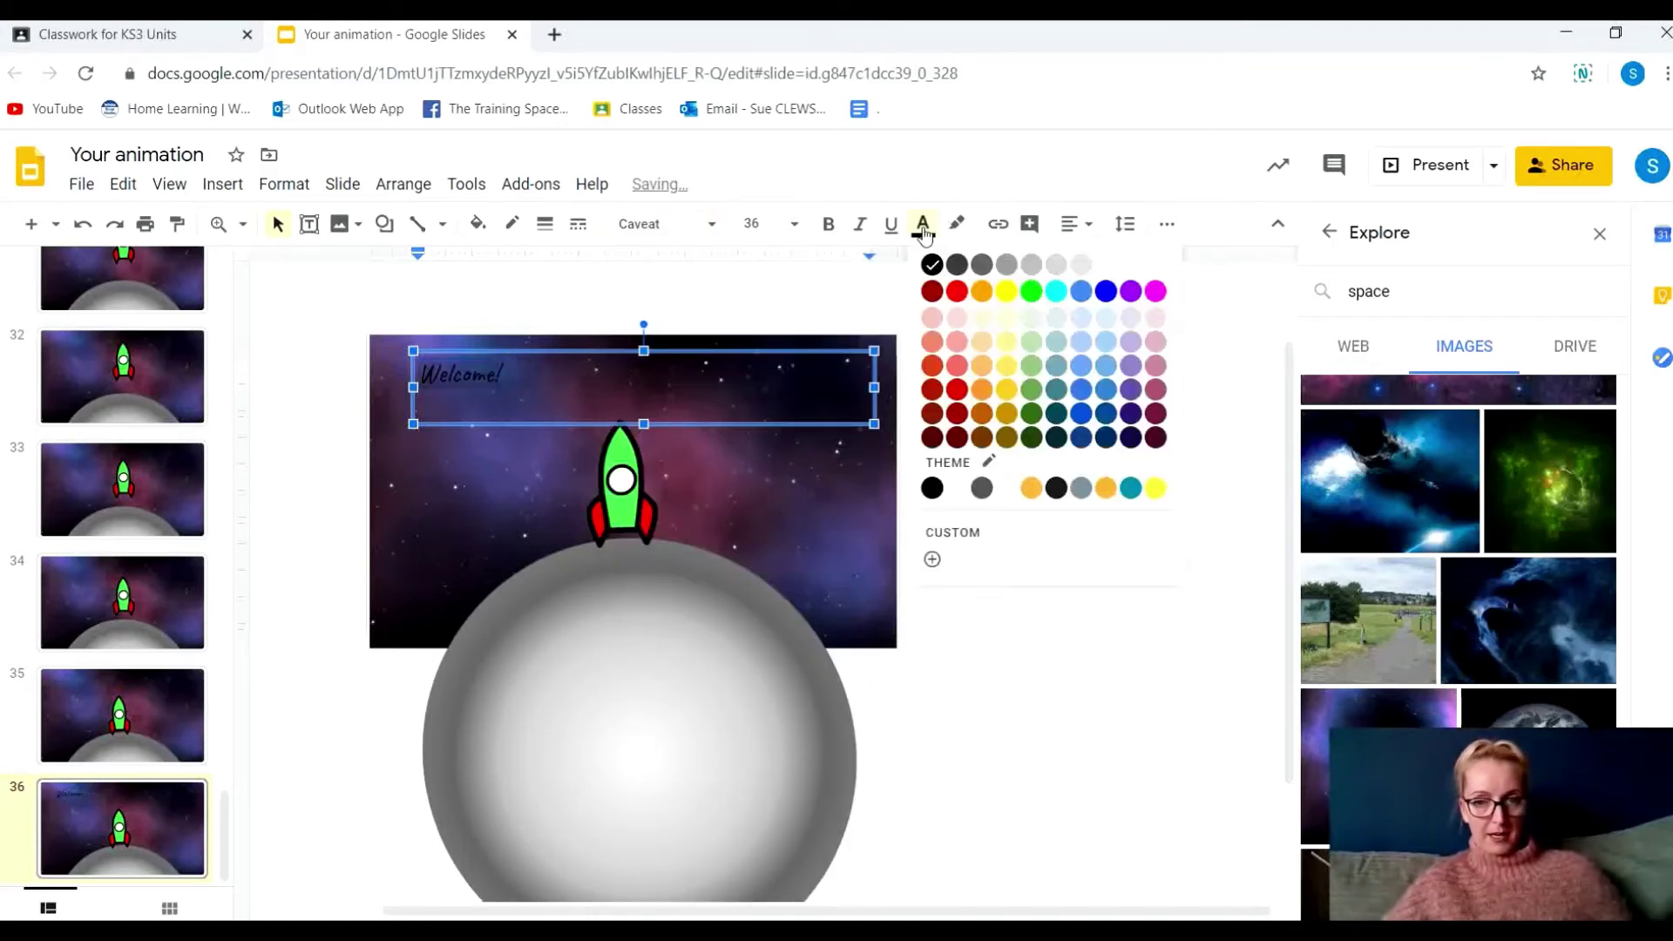
pyautogui.click(1156, 265)
pyautogui.click(762, 224)
pyautogui.write('1')
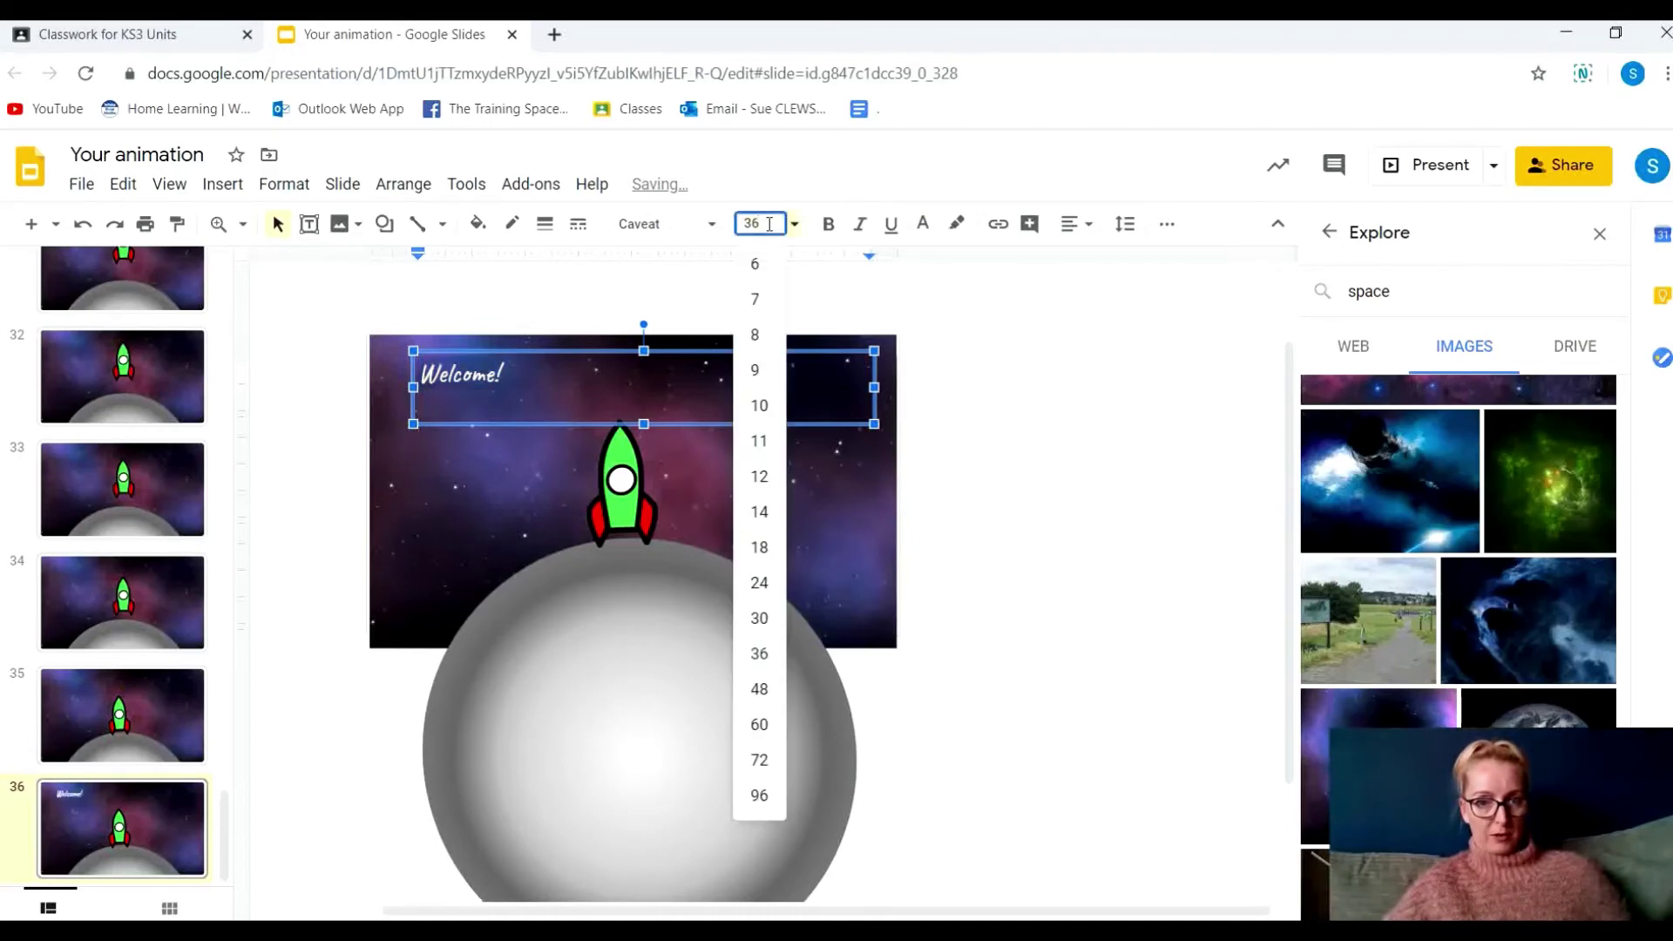
pyautogui.write('50')
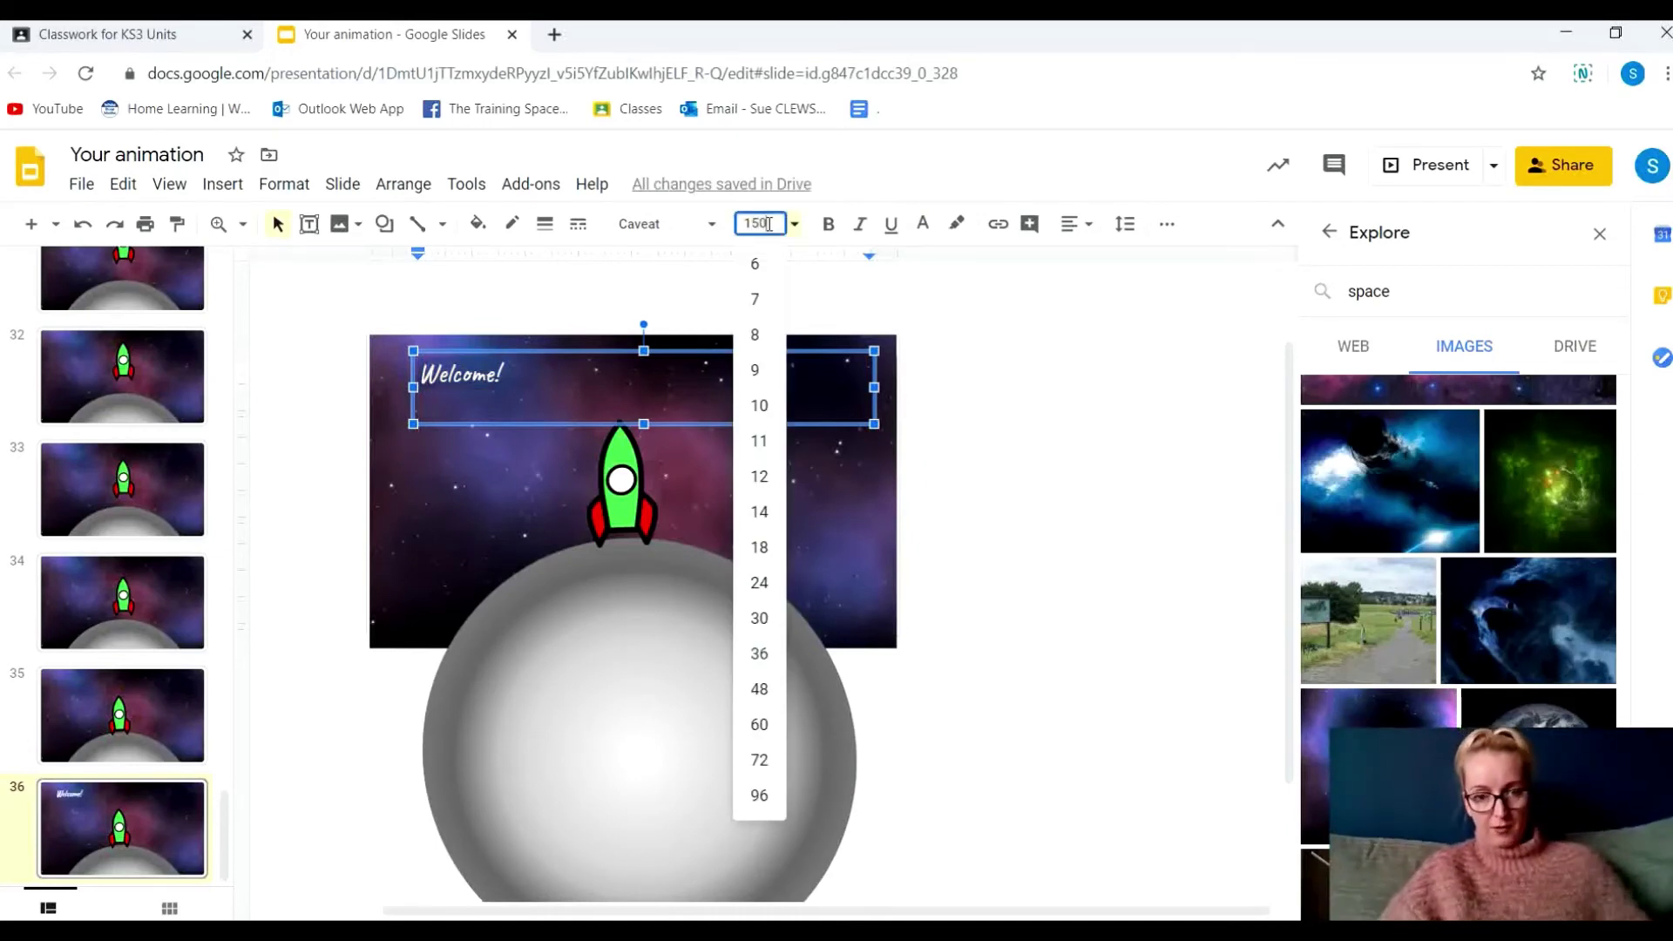
pyautogui.press('Return')
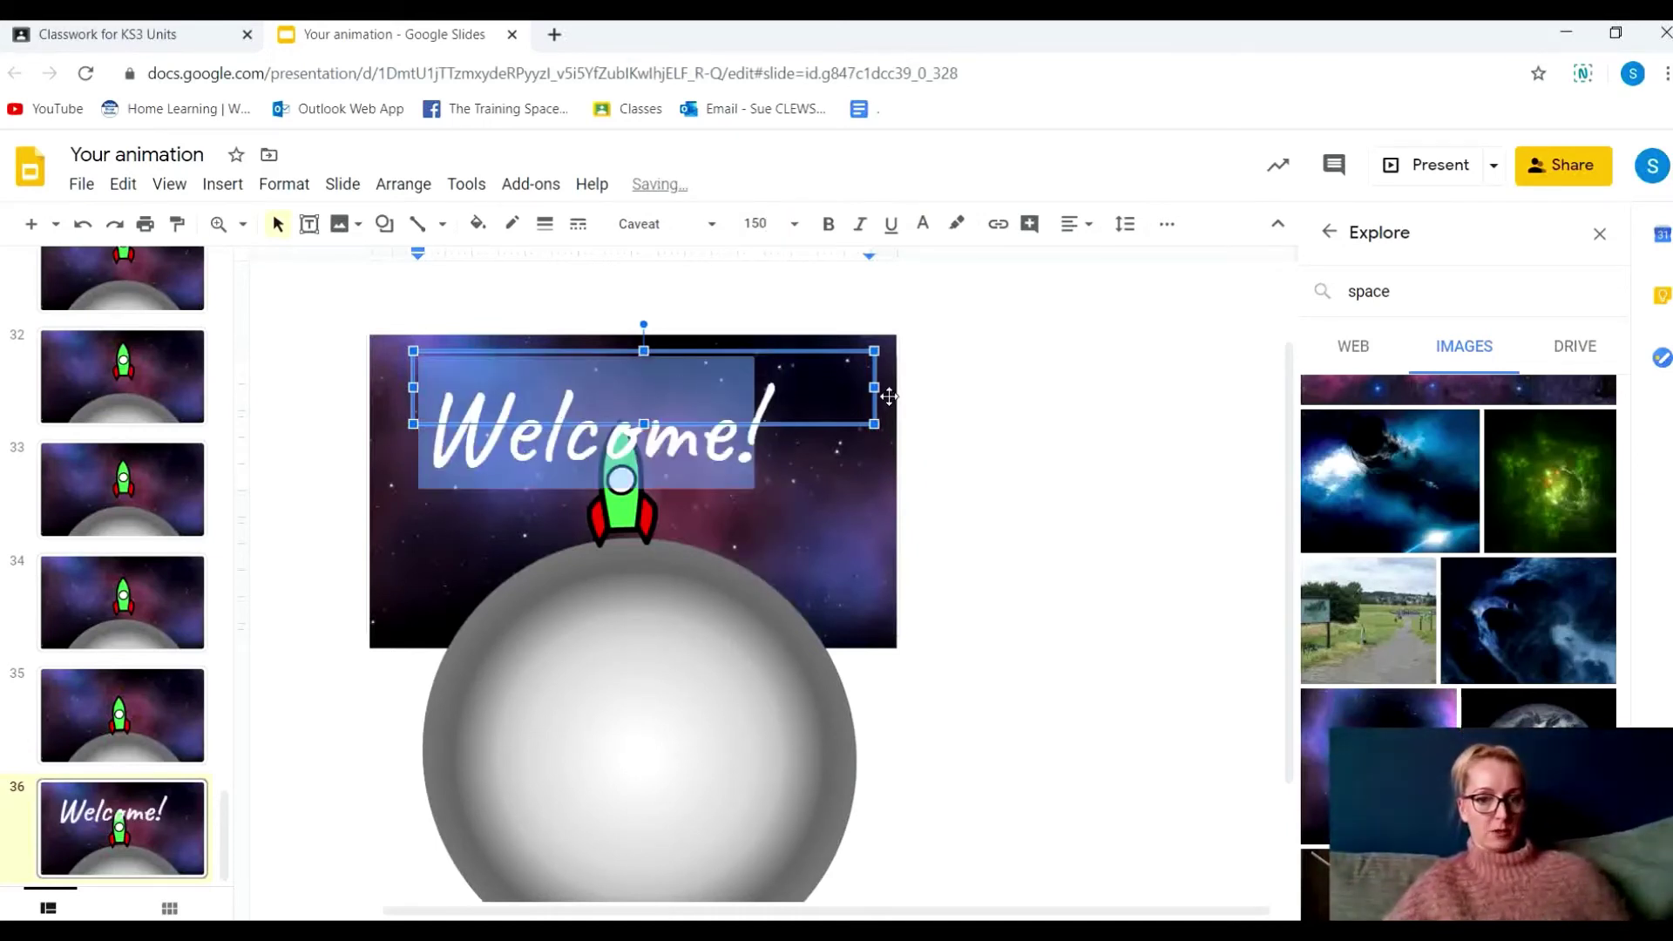
pyautogui.moveTo(874, 425); pyautogui.dragTo(875, 434)
# Undo the accidental shift of the background image
pyautogui.click(691, 700)
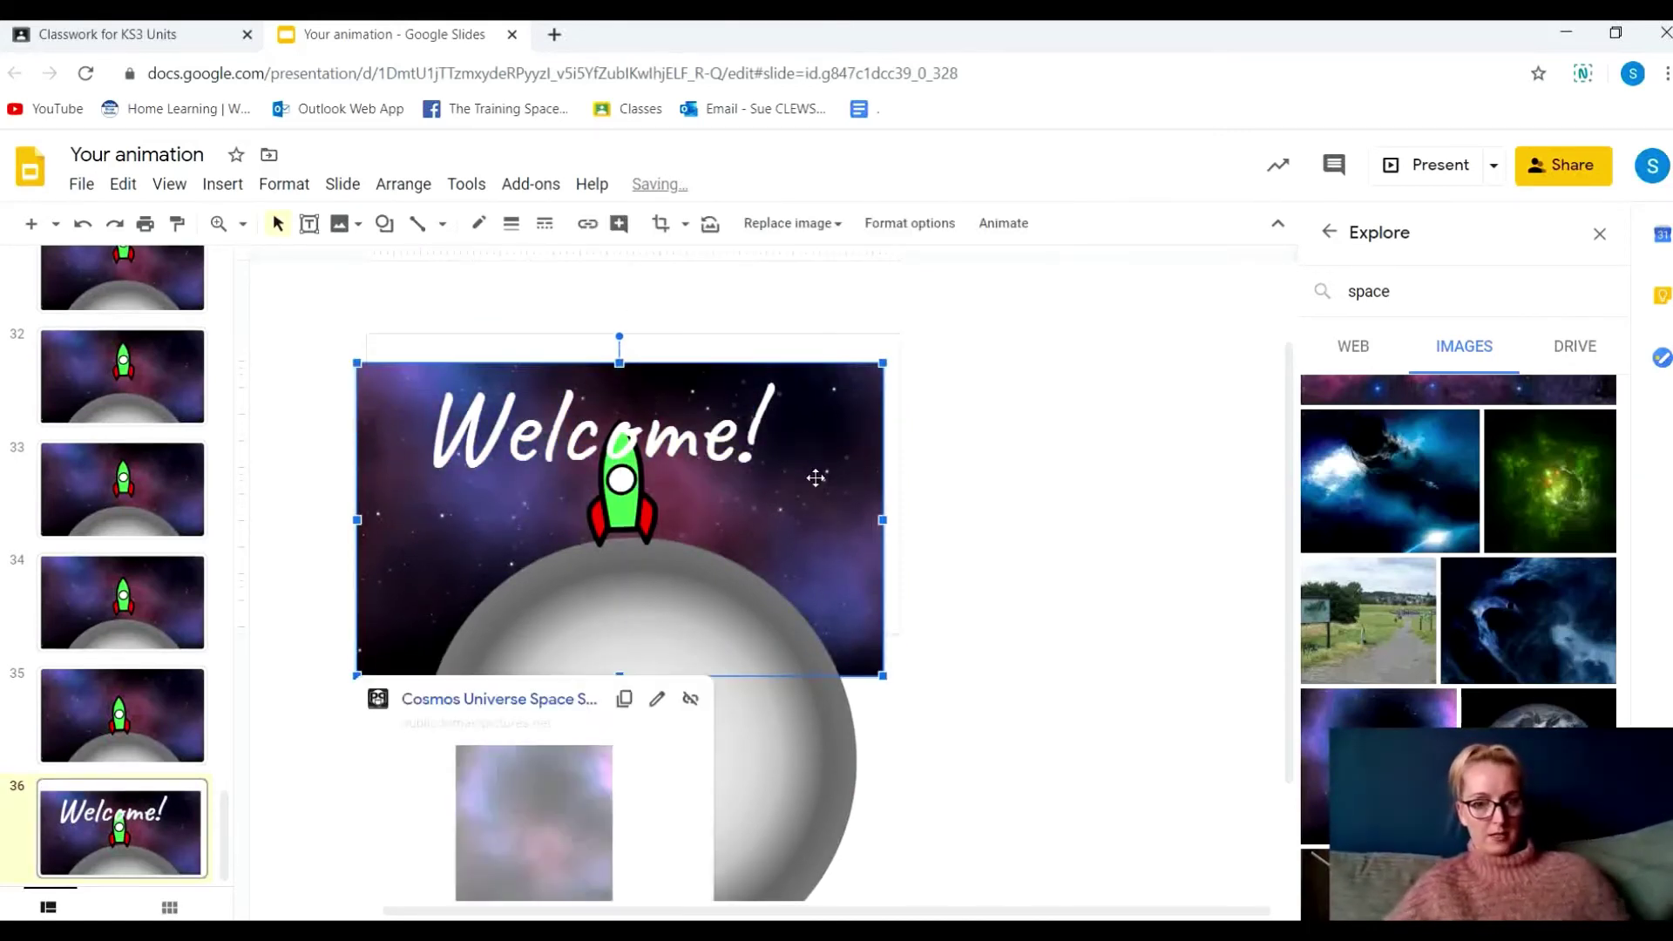
pyautogui.click(1082, 533)
pyautogui.hotkey('ctrl', 'z')
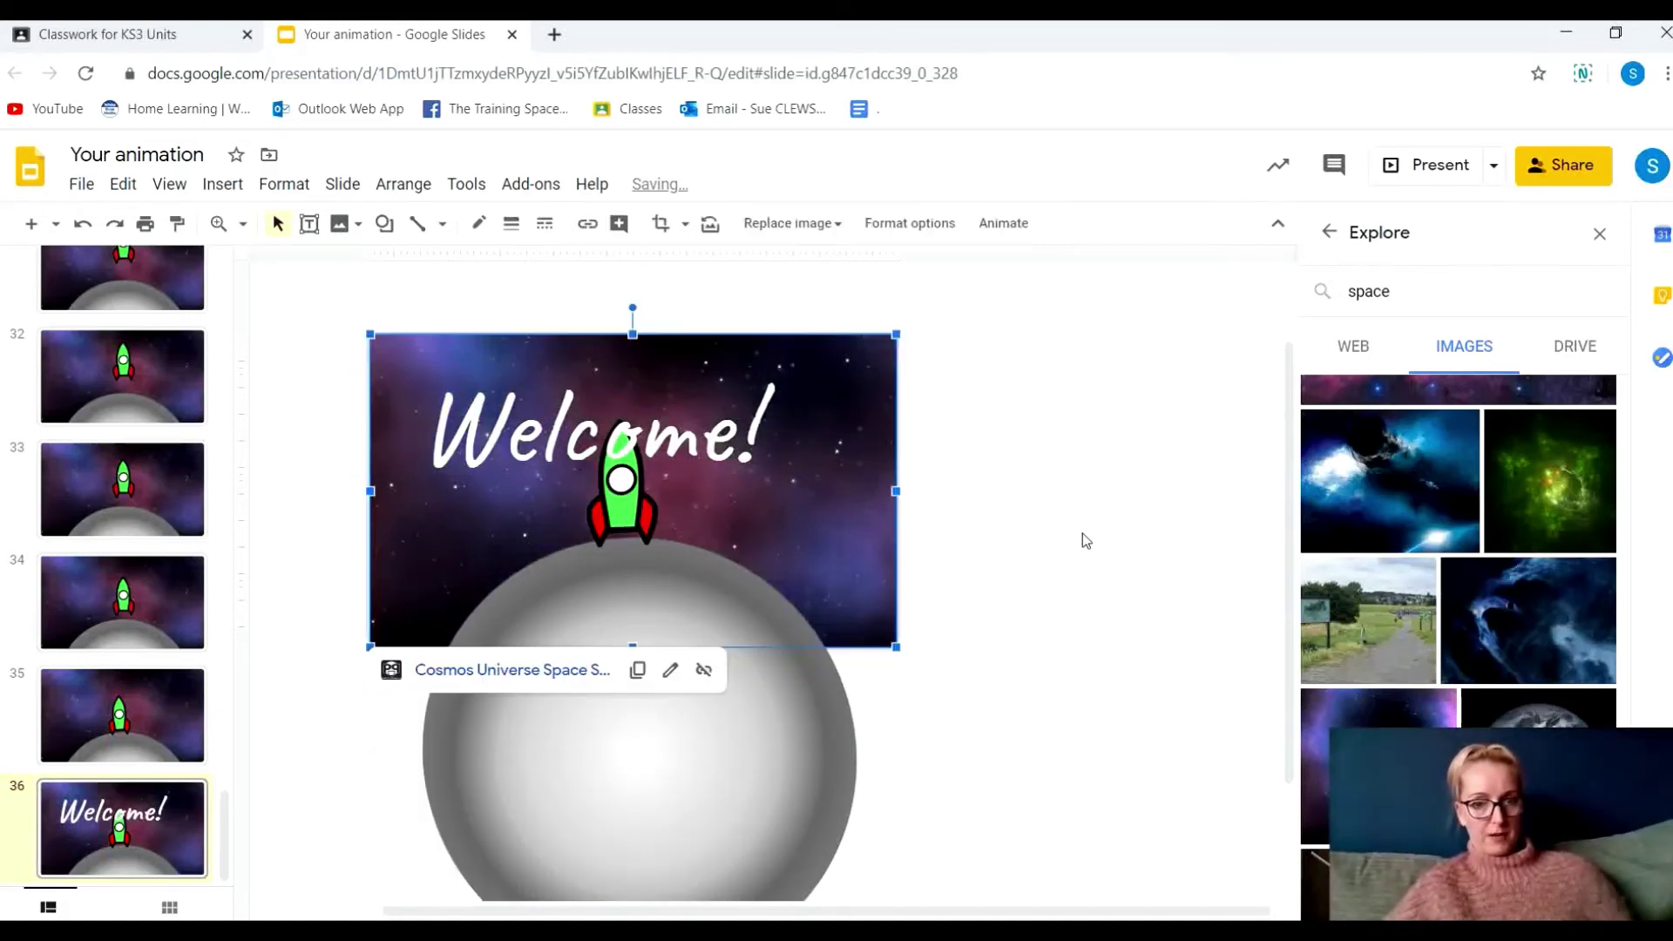
# Enlarge the Welcome! text box and nudge it up toward the slide's top edge
pyautogui.click(697, 439)
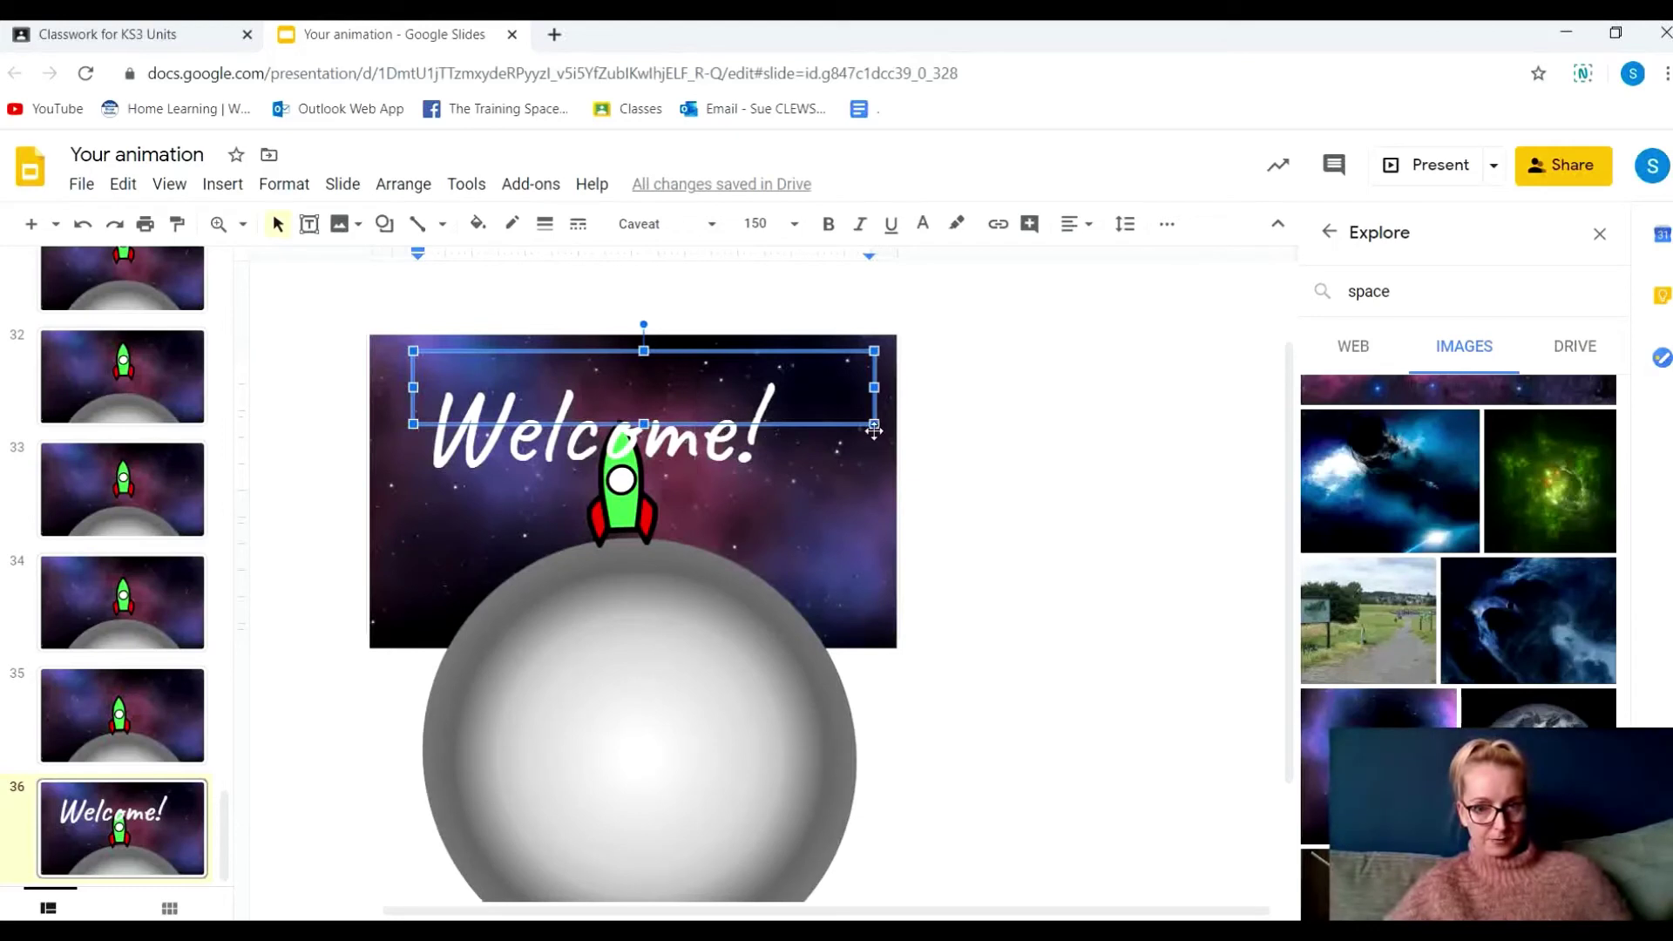
pyautogui.moveTo(873, 424); pyautogui.dragTo(819, 449)
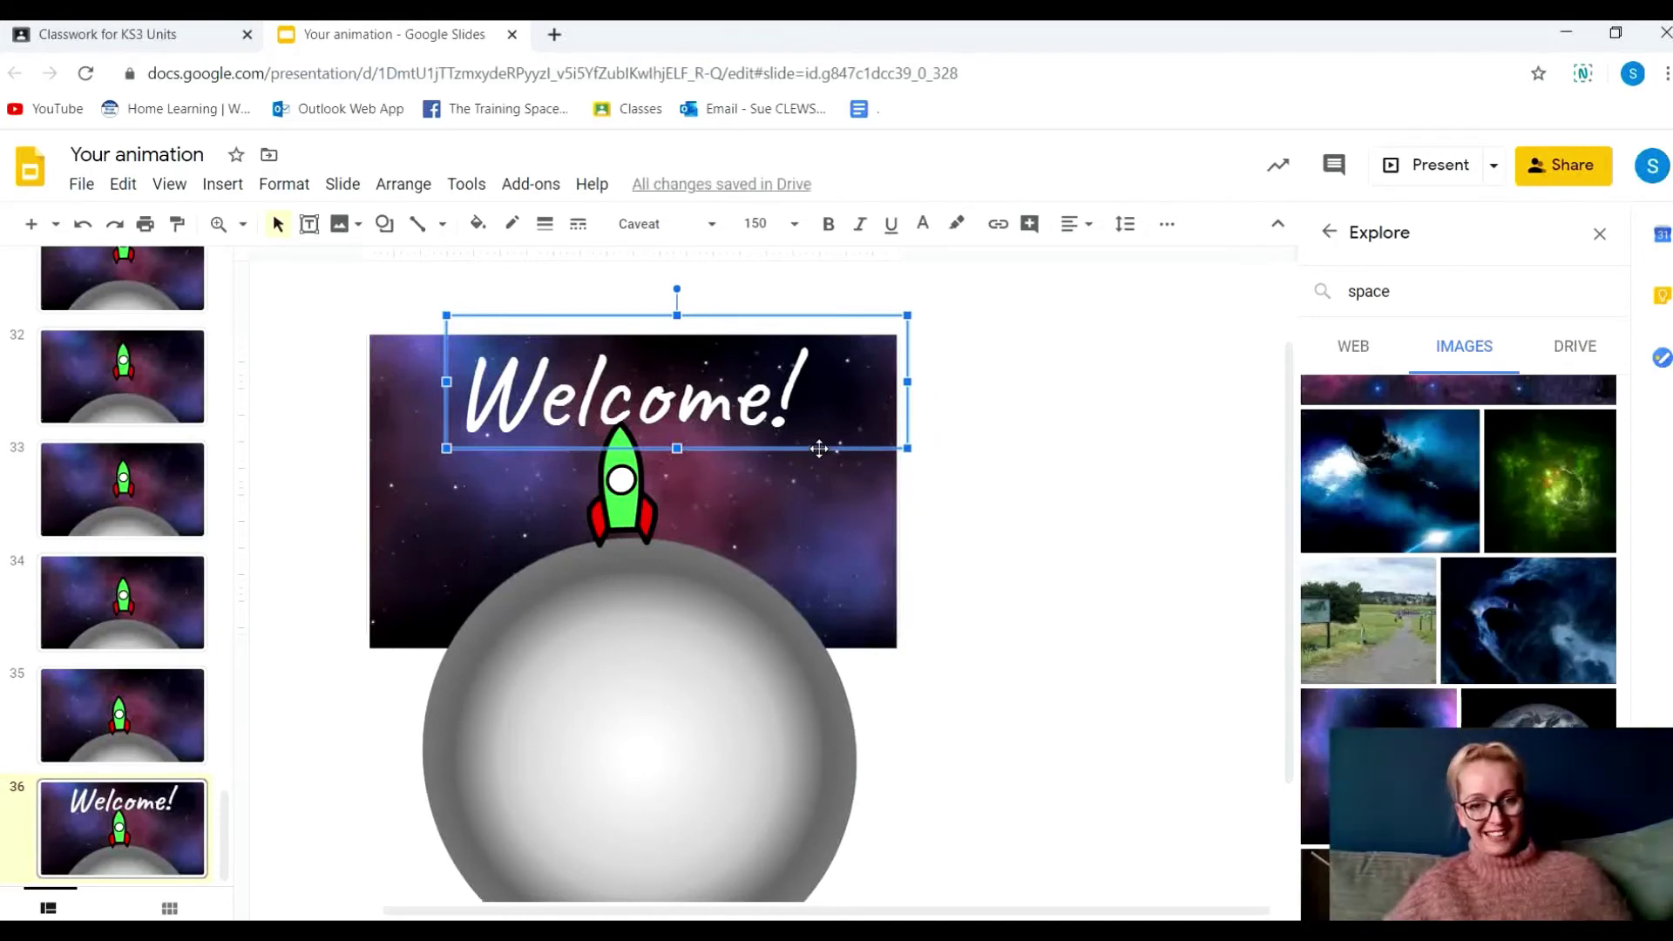
pyautogui.moveTo(829, 448); pyautogui.dragTo(820, 439)
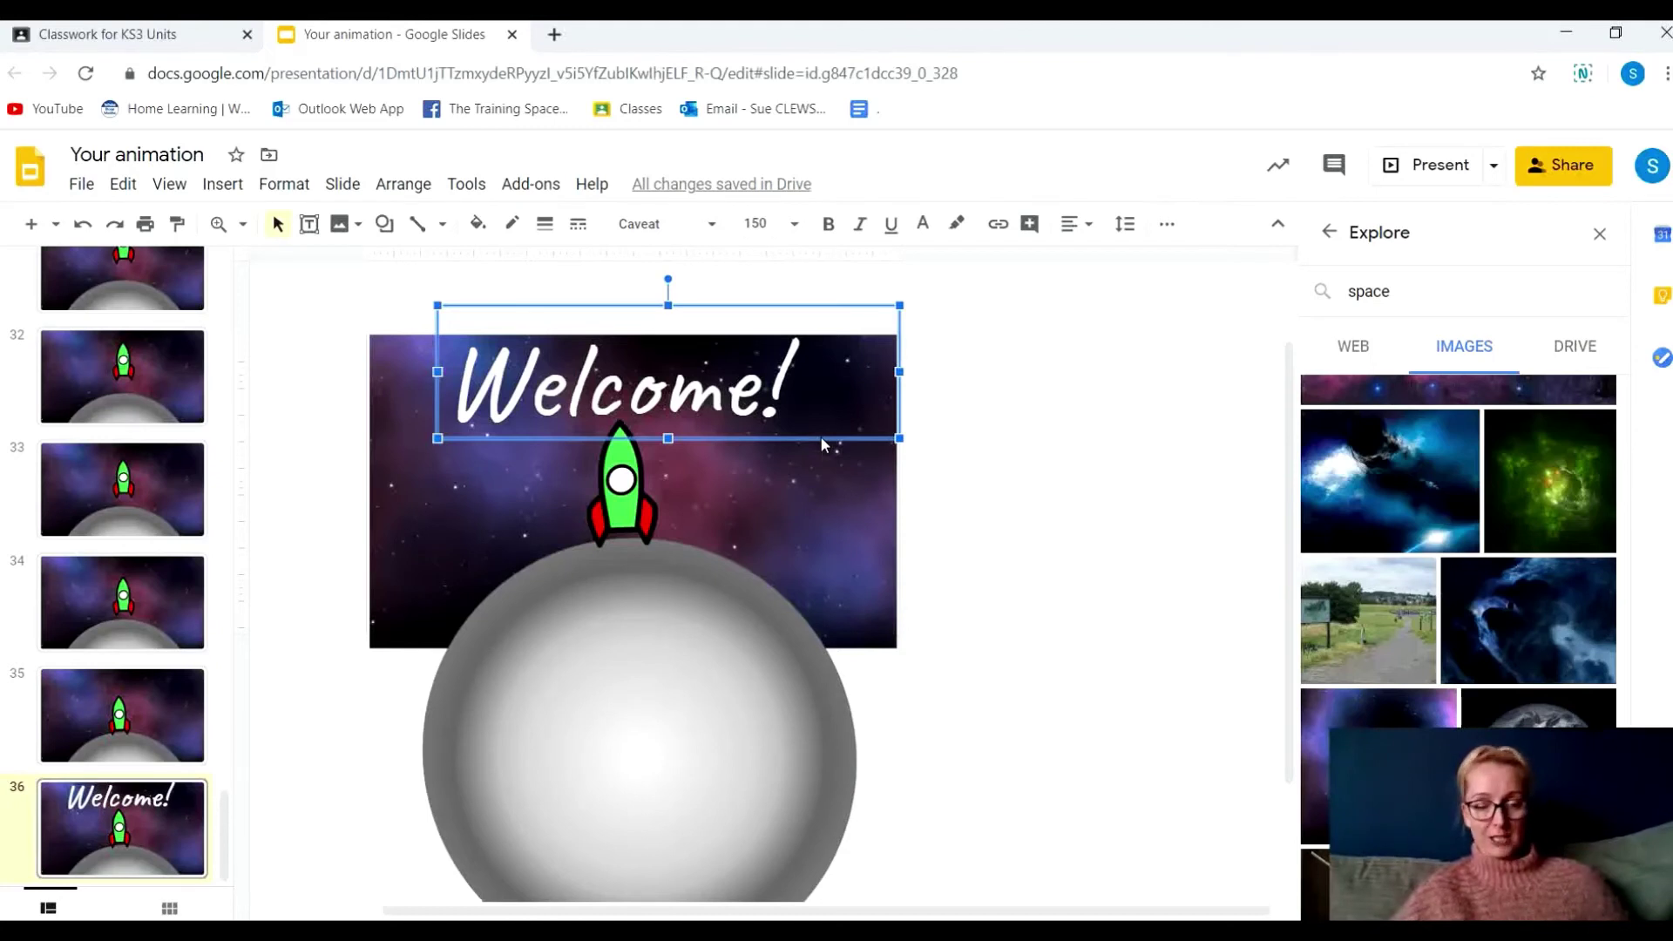
pyautogui.click(148, 839)
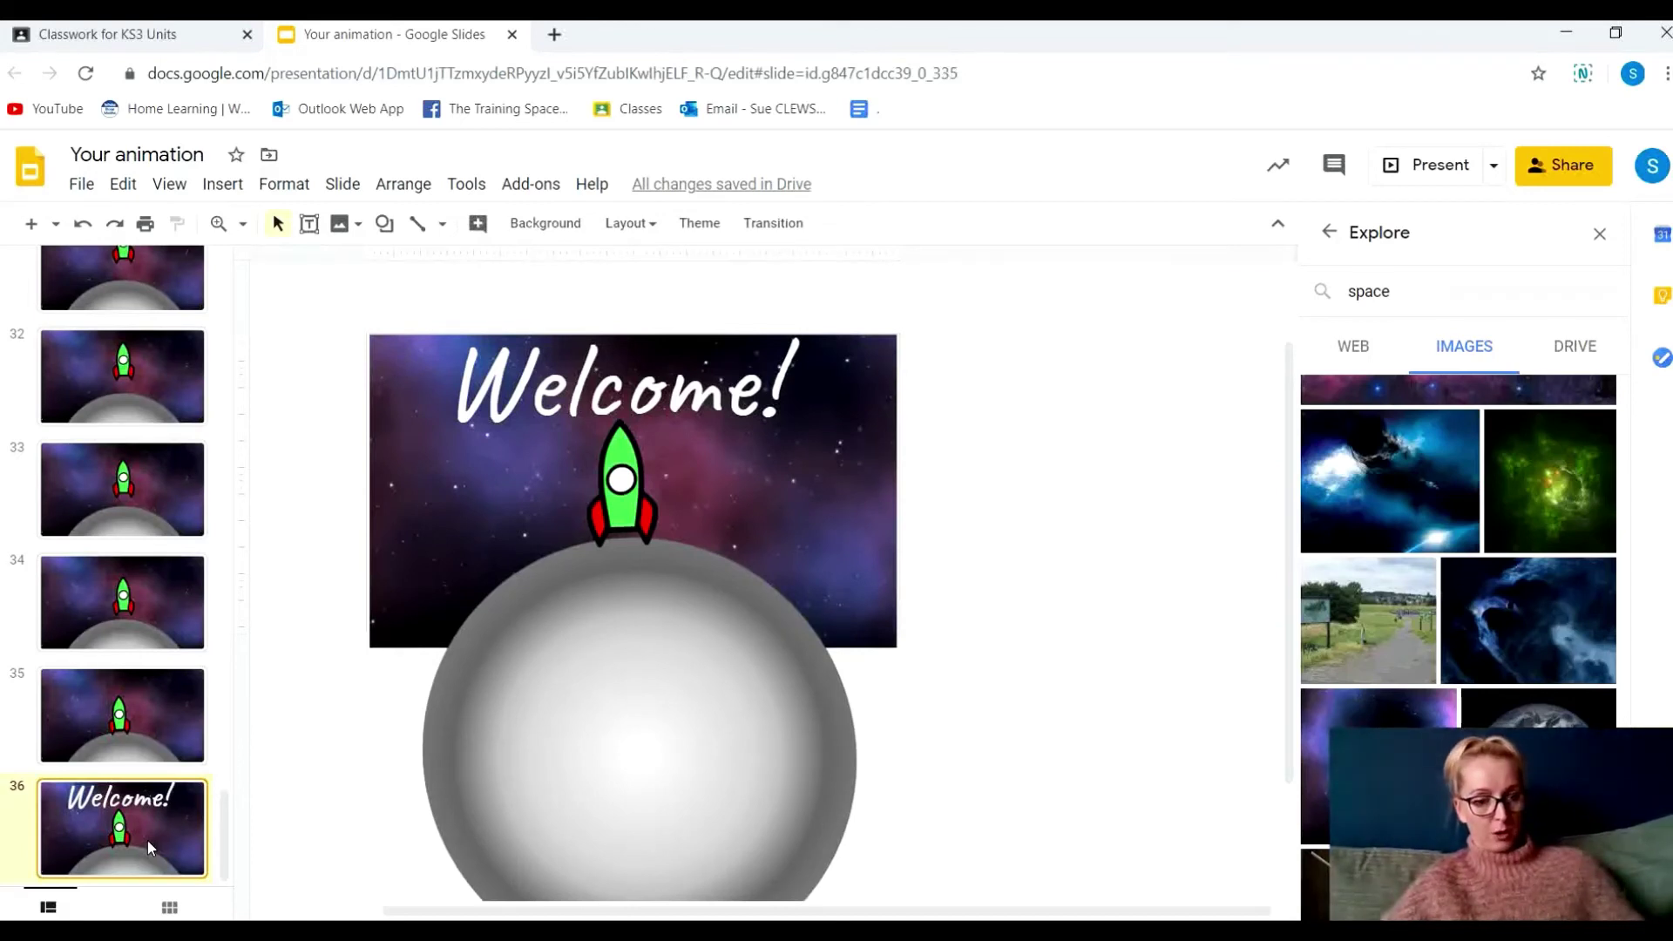
# Make repeated copies of the Welcome! slide with Ctrl+D until the deck reaches slide 48
pyautogui.hotkey('ctrl', 'd')
pyautogui.hotkey('ctrl', 'm')
pyautogui.hotkey('ctrl', 'm')
pyautogui.hotkey('ctrl', 'm')
pyautogui.hotkey('ctrl', 'm')
pyautogui.hotkey('ctrl', 'm')
pyautogui.hotkey('ctrl', 'm')
pyautogui.hotkey('ctrl', 'm')
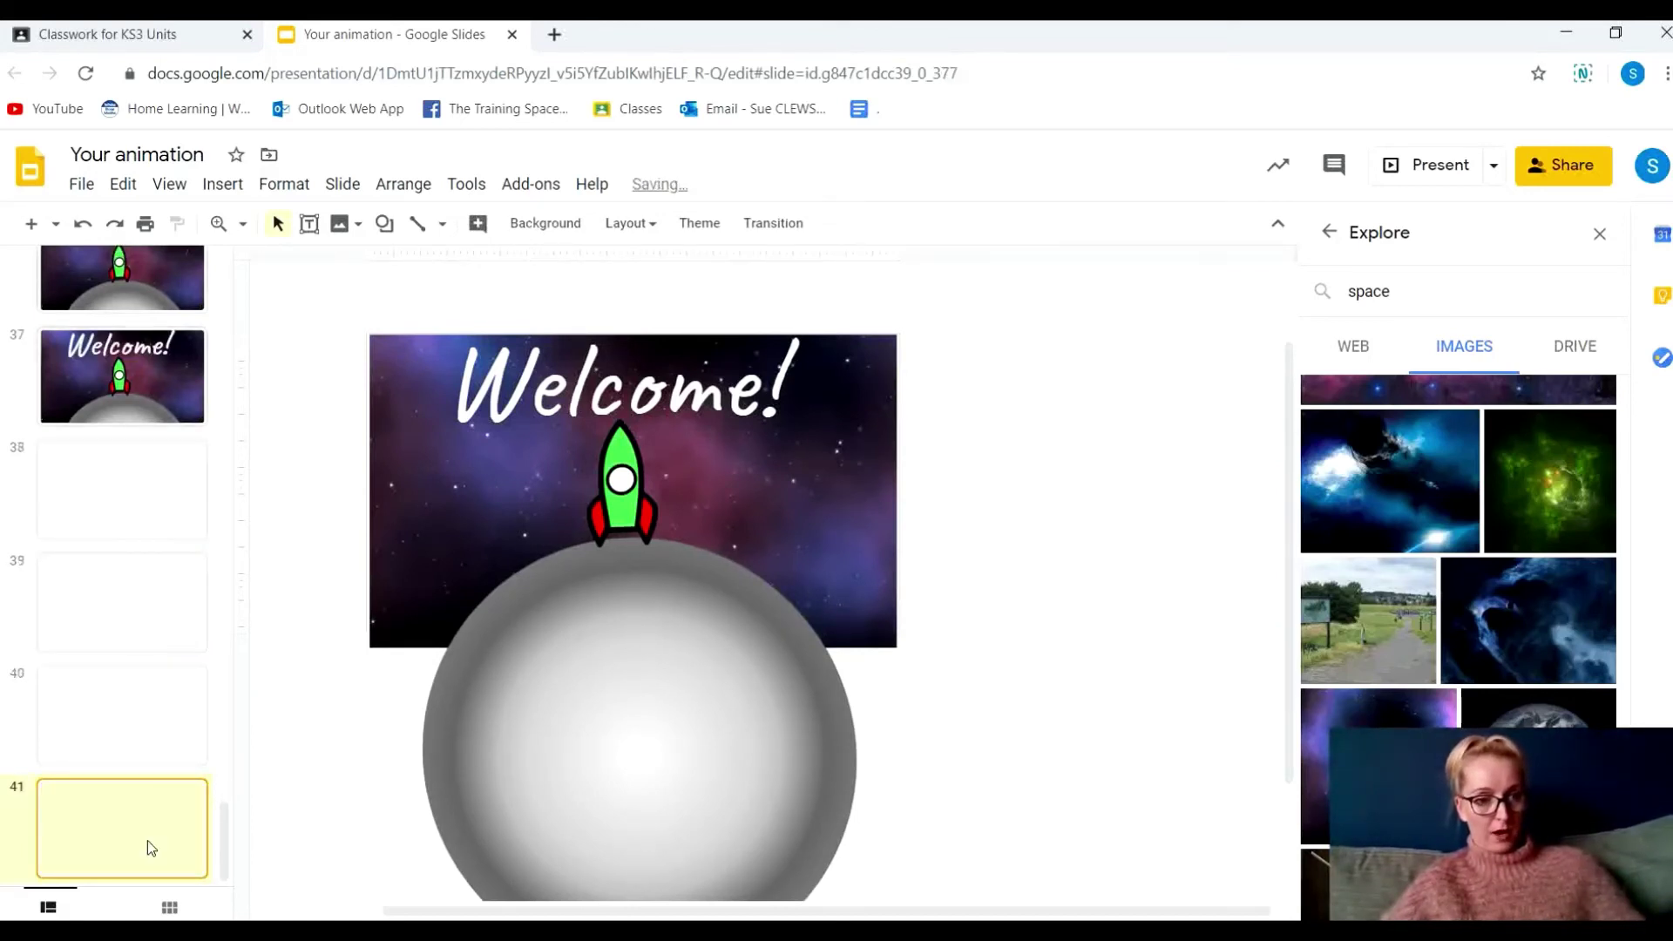
pyautogui.hotkey('ctrl', 'd')
pyautogui.hotkey('ctrl', 'd')
pyautogui.hotkey('ctrl', 'd')
pyautogui.hotkey('ctrl', 'd')
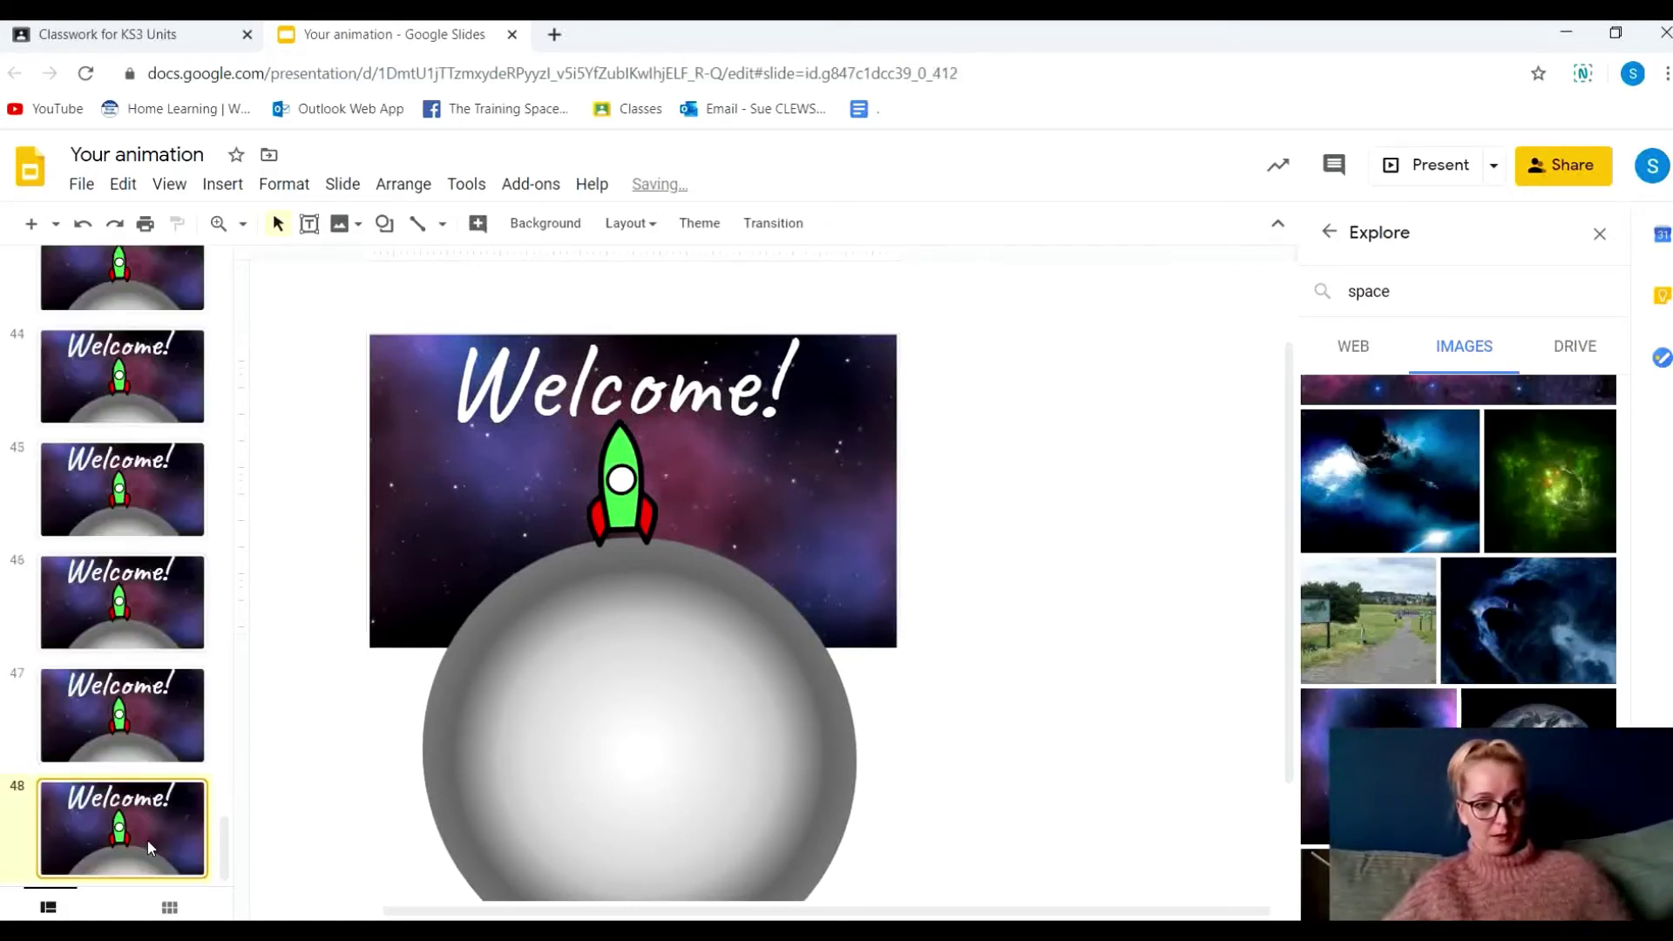
pyautogui.moveTo(220, 860); pyautogui.dragTo(254, 280)
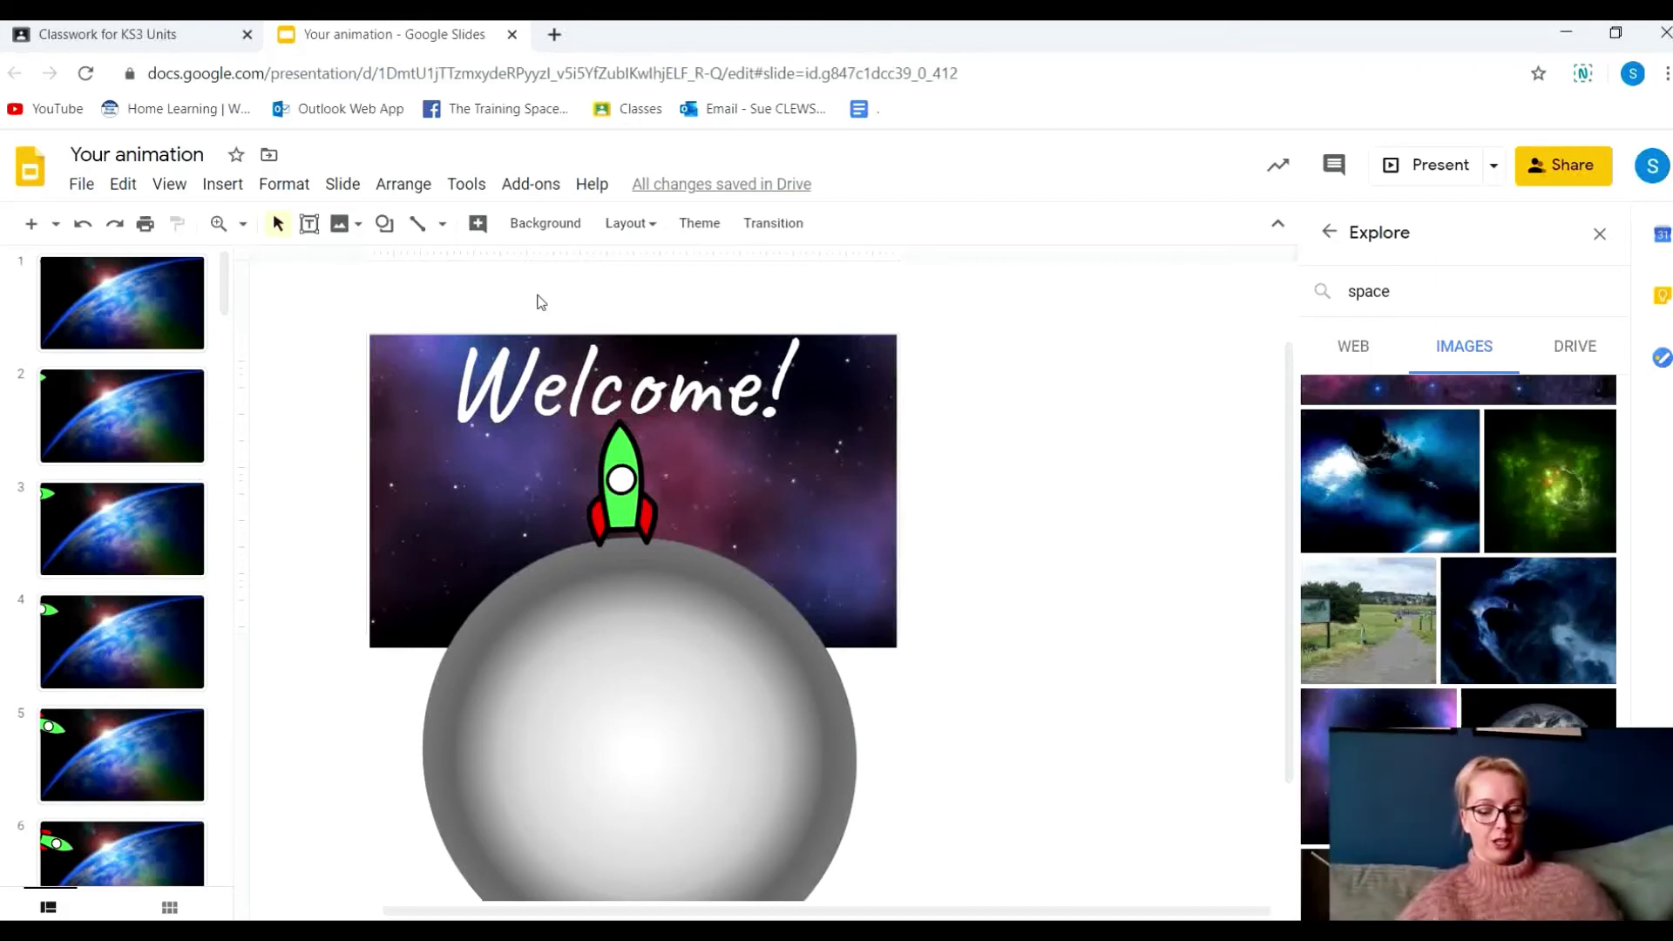
# Publish to the web with 1-second auto-advance, restart after last slide, and select the link
pyautogui.click(78, 186)
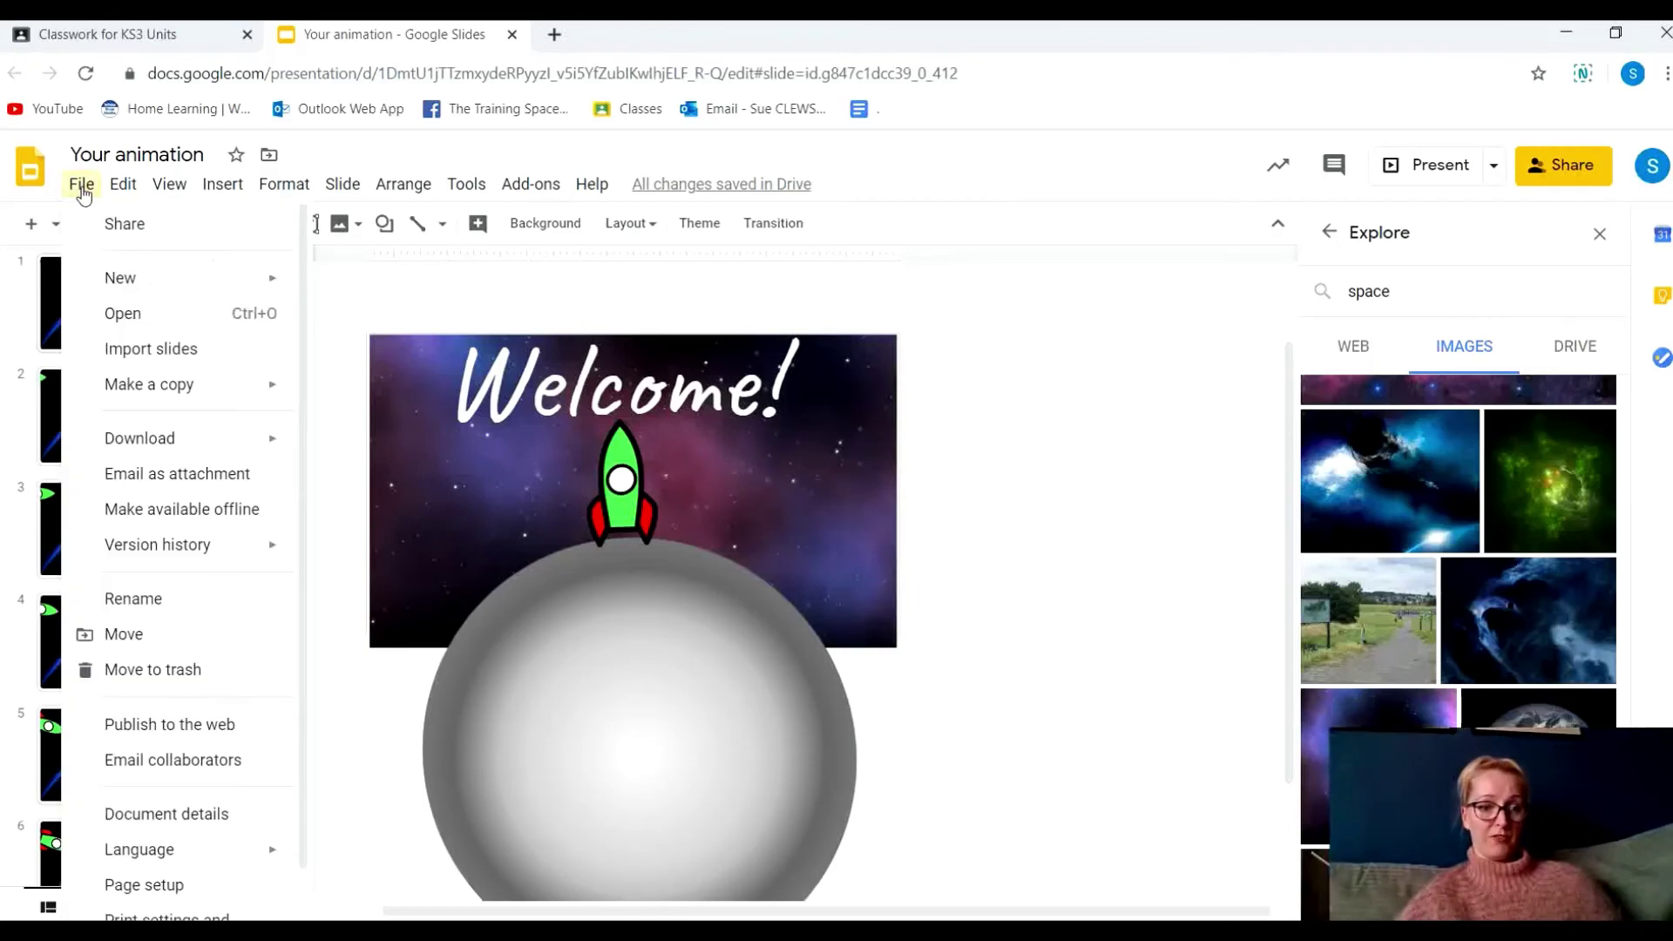
pyautogui.click(186, 724)
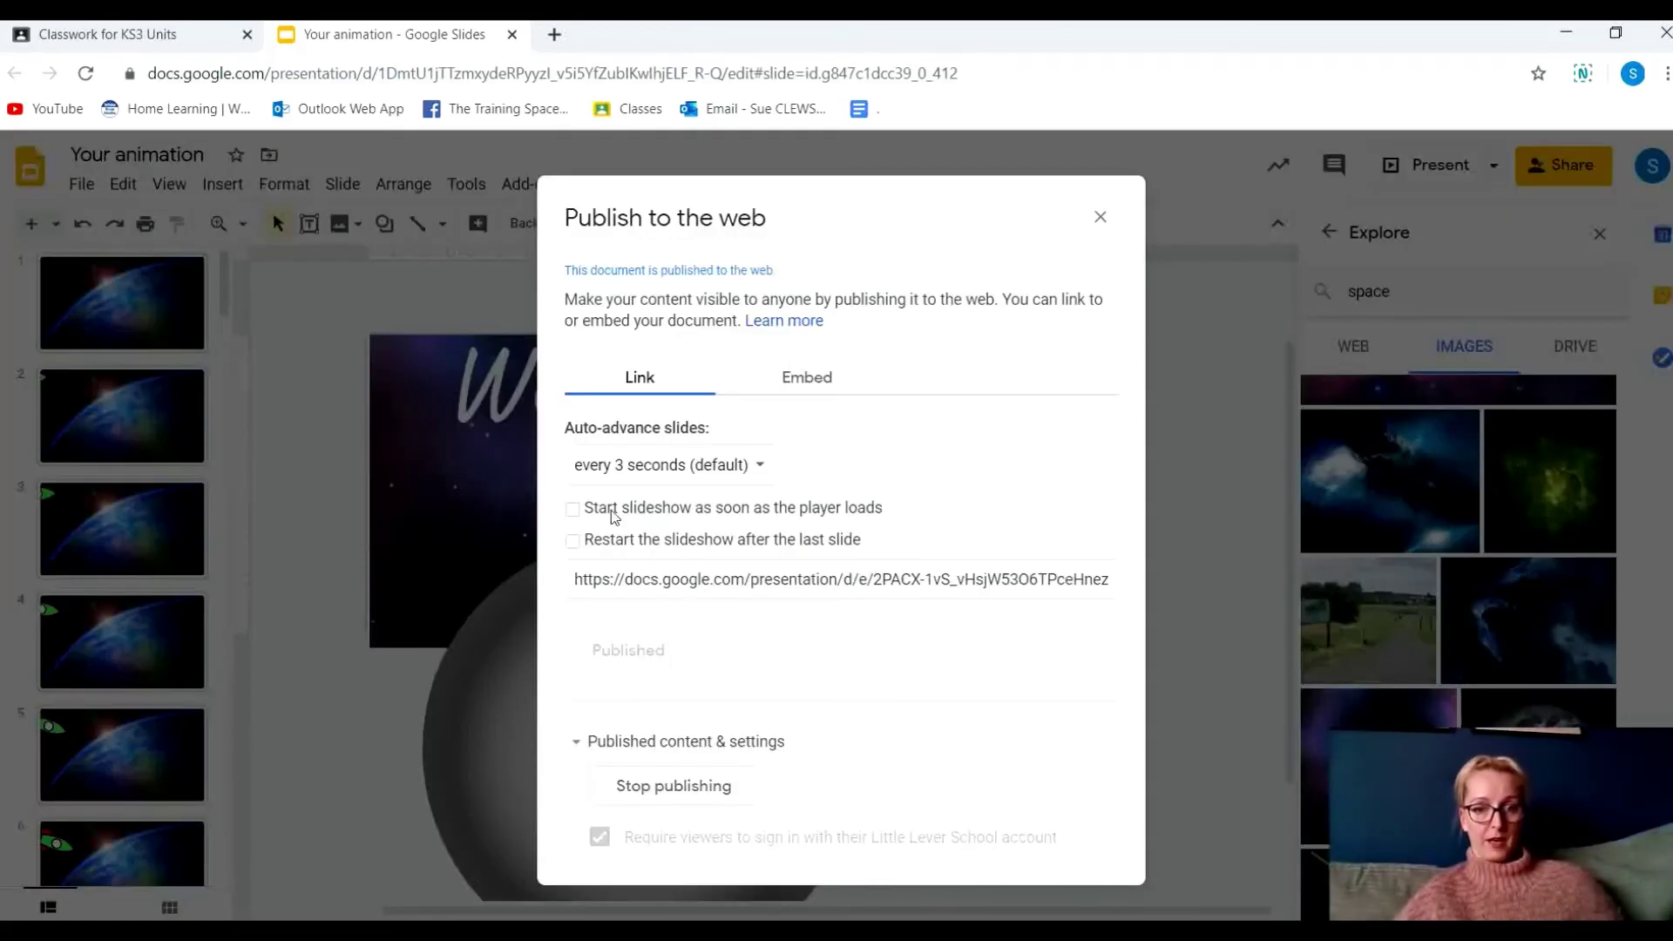
pyautogui.click(612, 470)
pyautogui.click(688, 397)
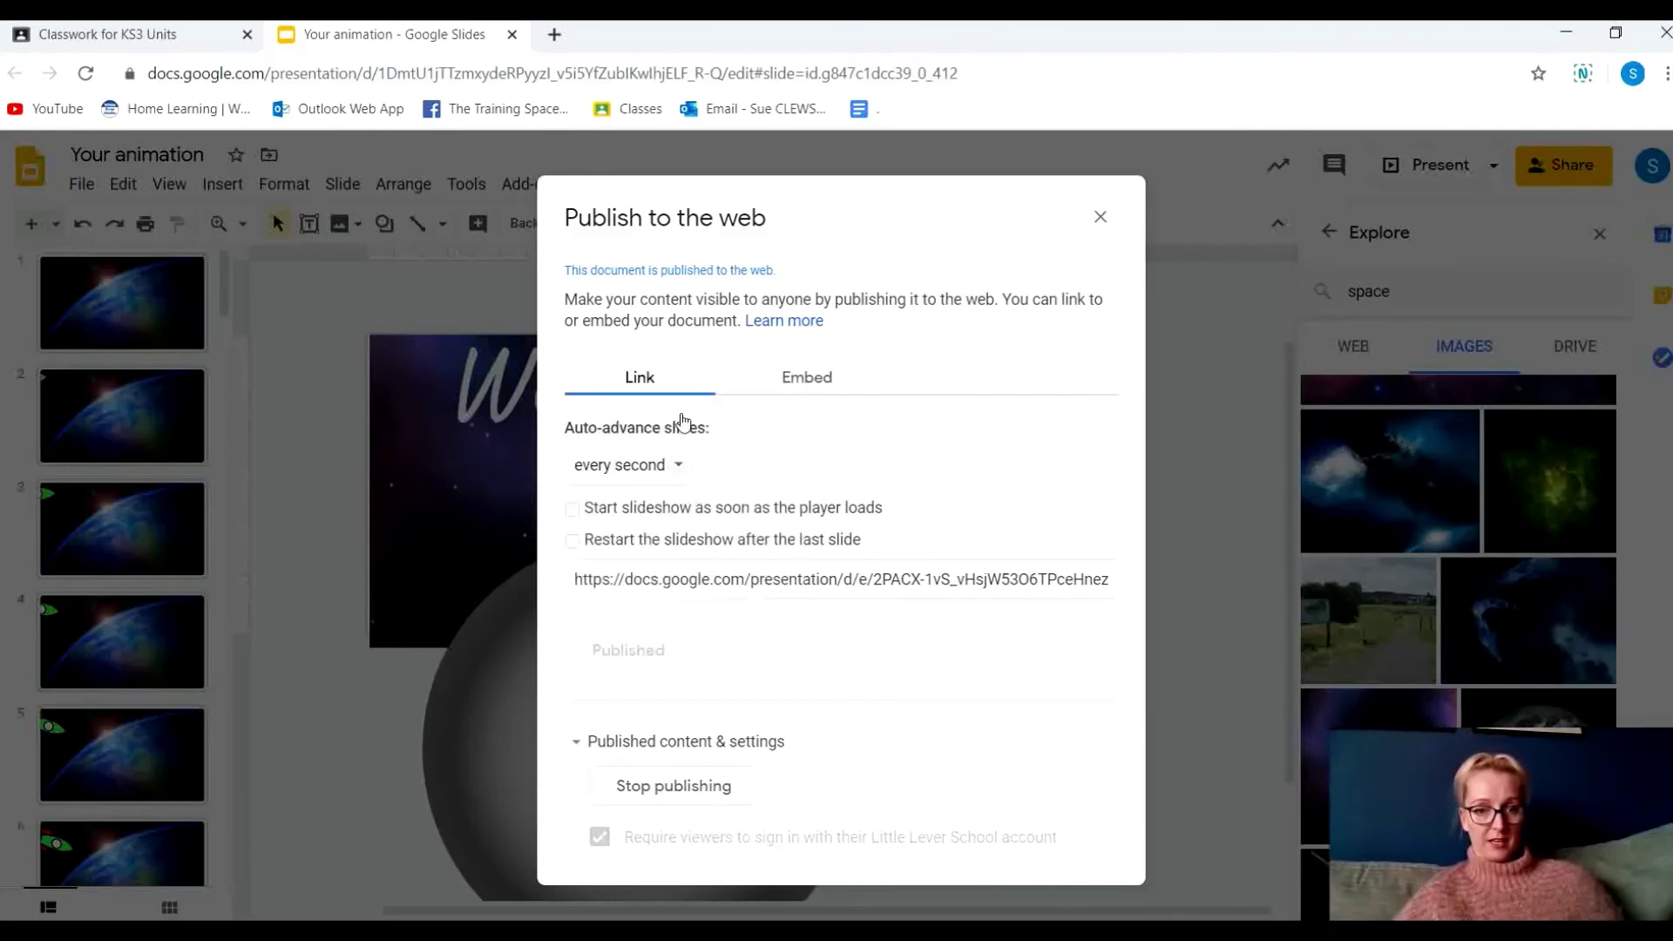
pyautogui.click(572, 542)
pyautogui.click(778, 584)
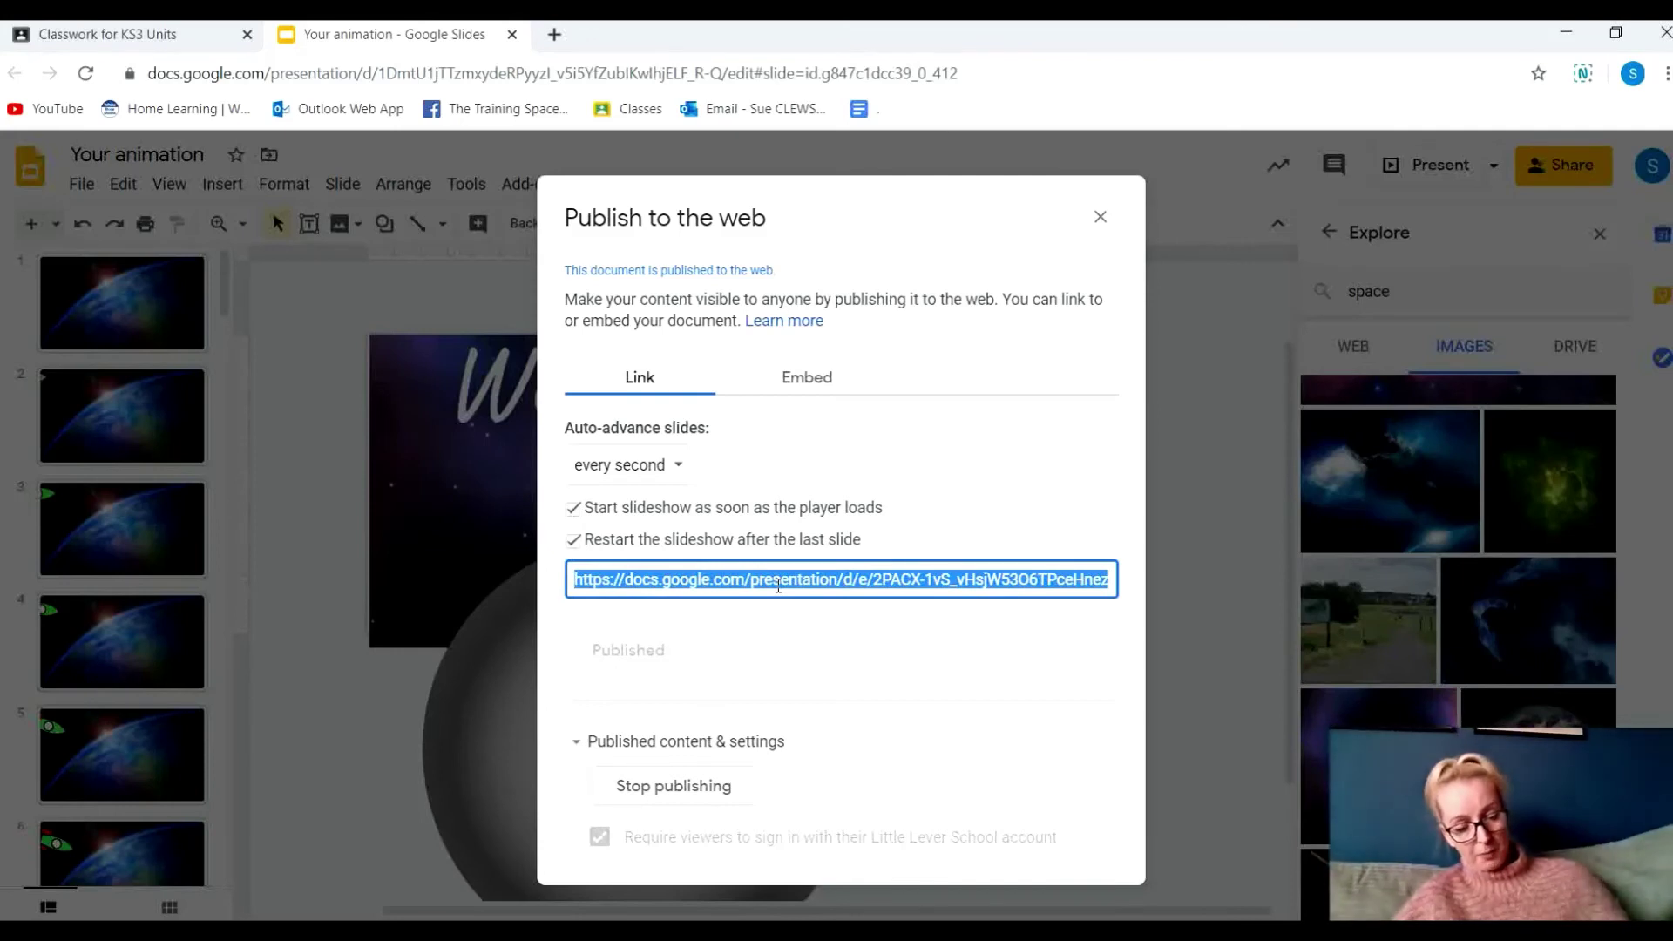
# Paste the published link into a new browser tab and load the slideshow
pyautogui.click(555, 35)
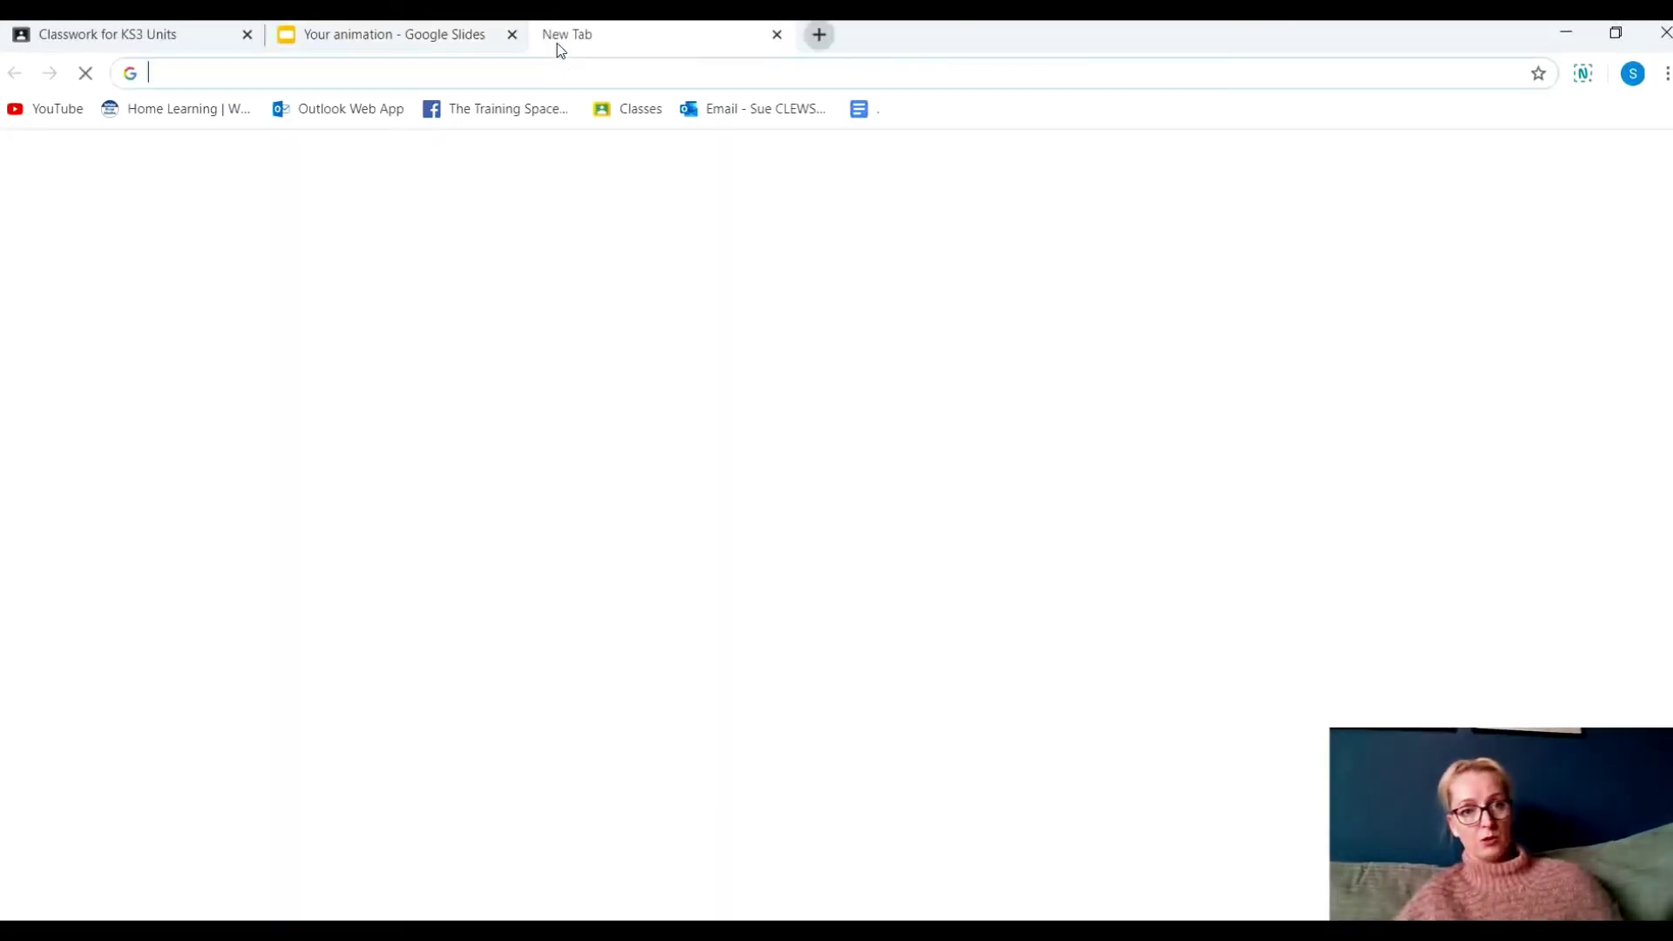
pyautogui.write('https://docs.google.com/presentation/d/e/2PACX-1vS_vHsjW53O6TPceHnez2AZ_fzBby9f76d7urmM69349u6QN1RkLIrKMllu53-QVXhux961z2-ml3rY/pub?start=true&loop=true&delayms=1000')
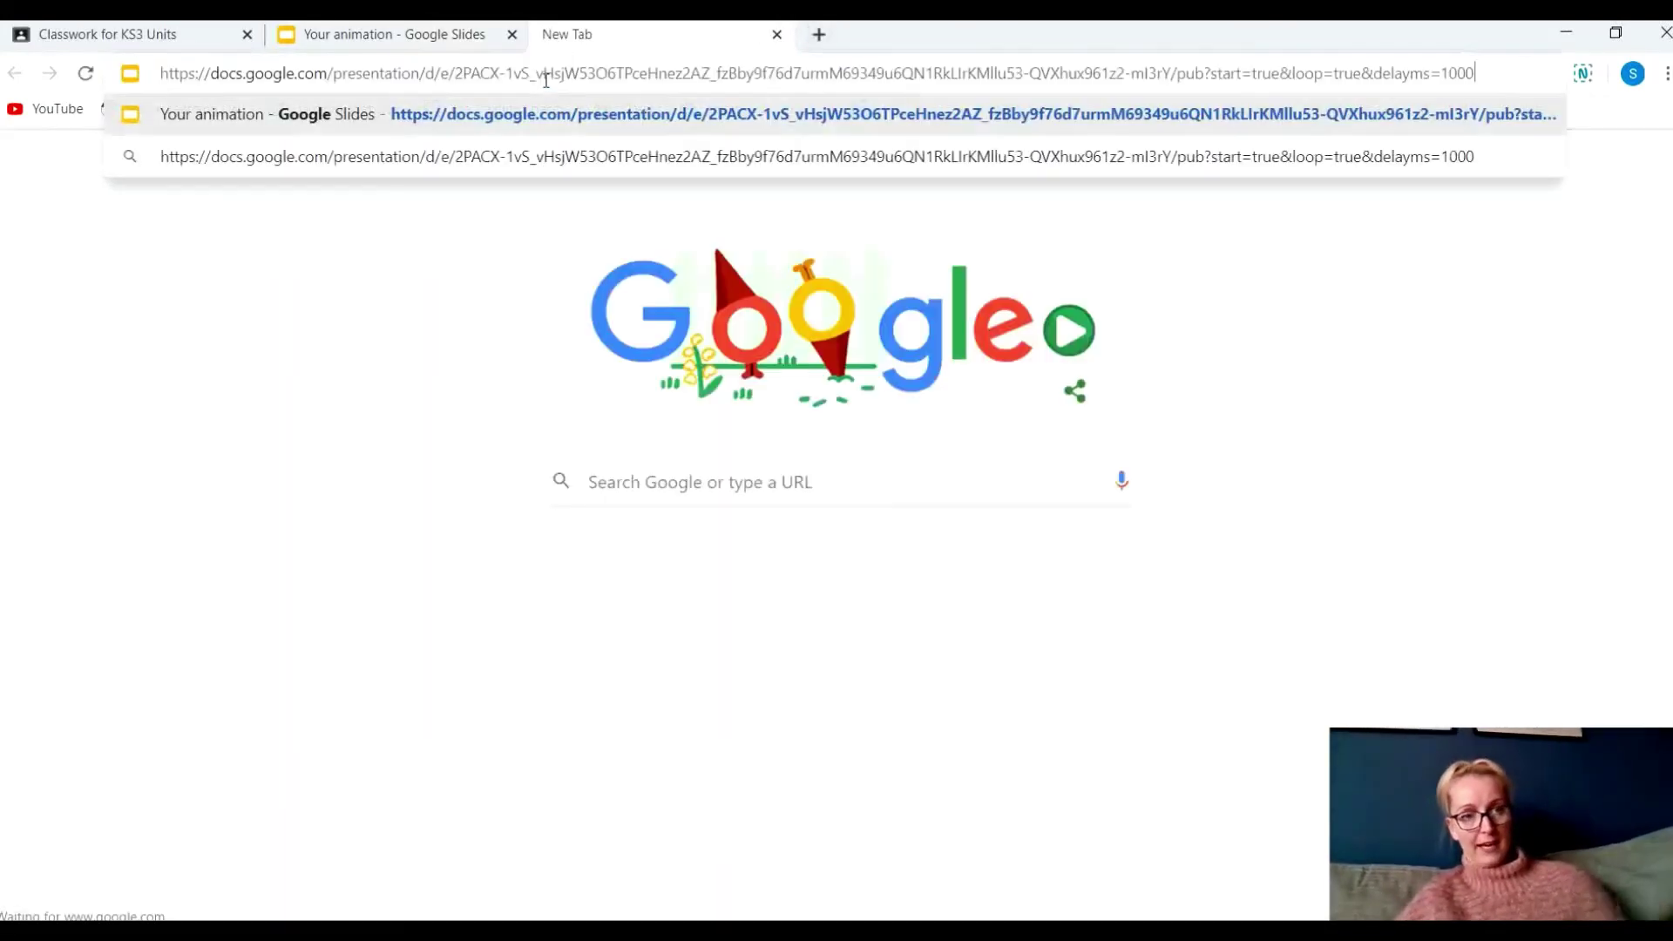
pyautogui.press('Return')
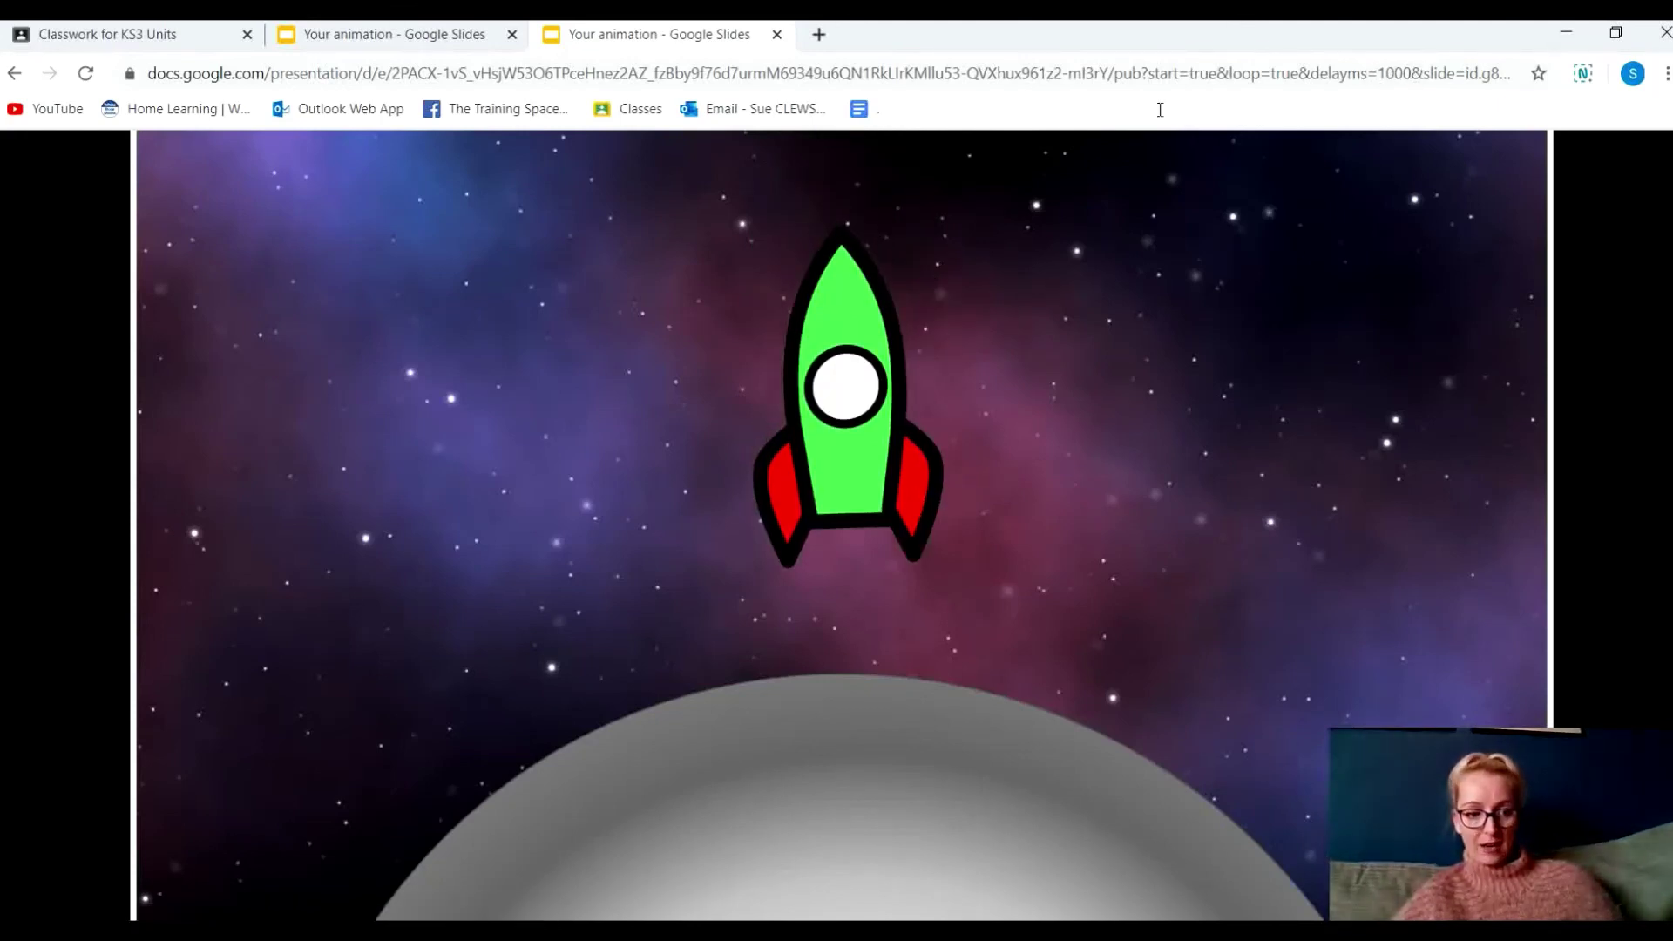
# Pause the slideshow, change delayms=1000 to 87 in the address, and reload
pyautogui.click(140, 882)
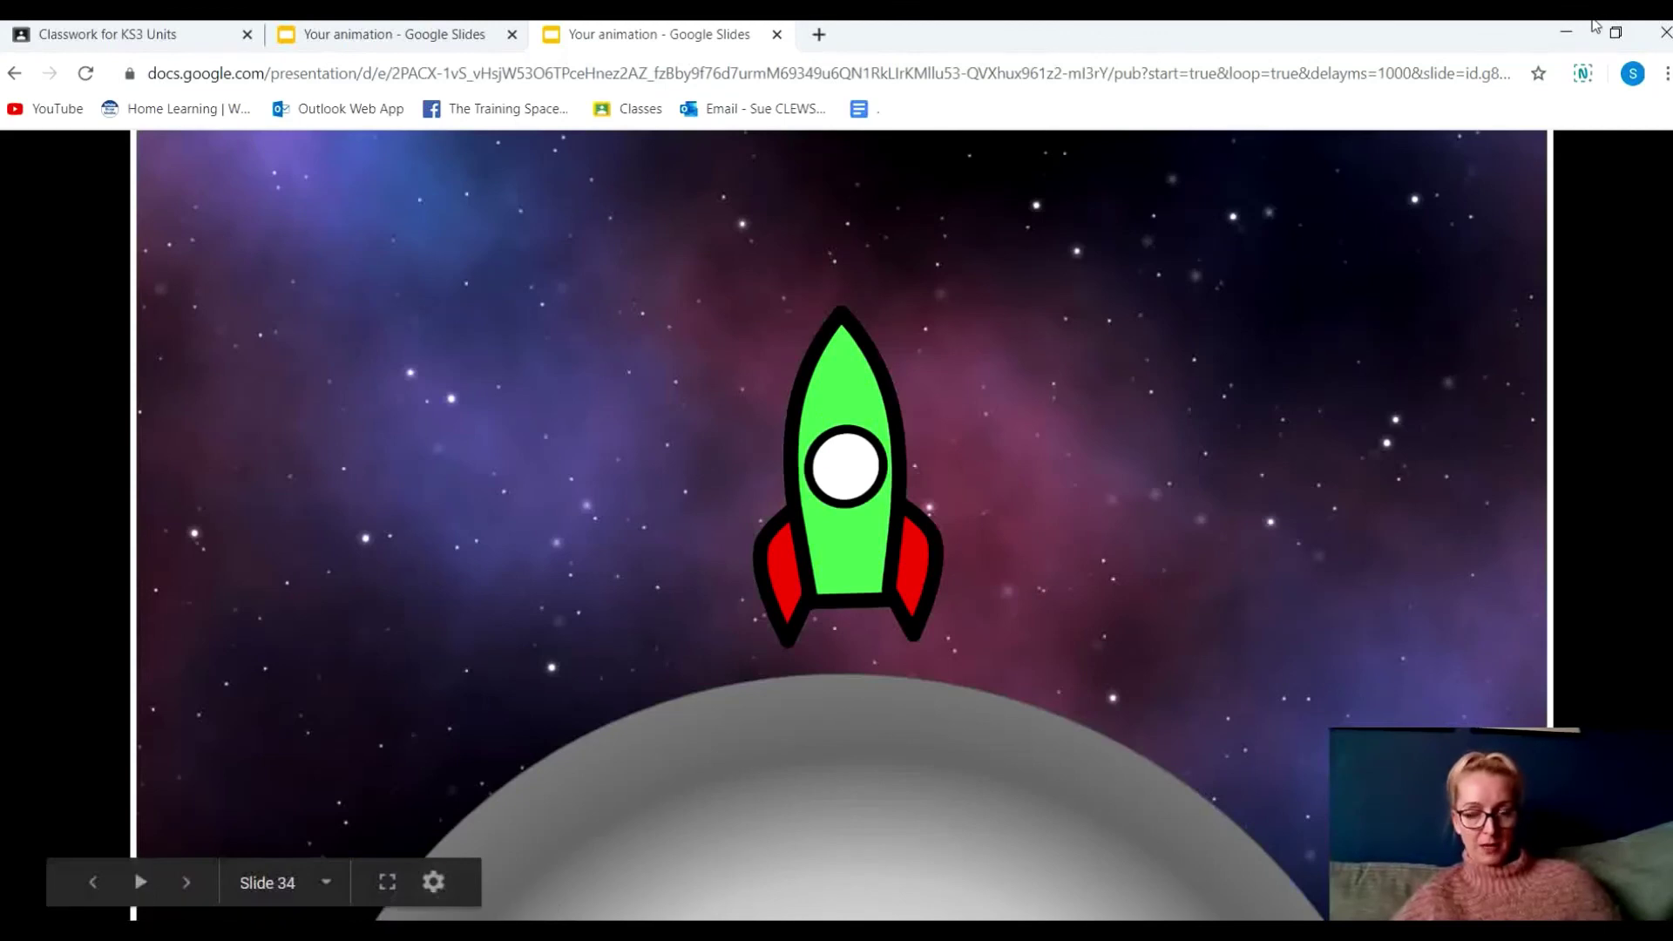
pyautogui.click(1408, 73)
pyautogui.doubleClick(1408, 74)
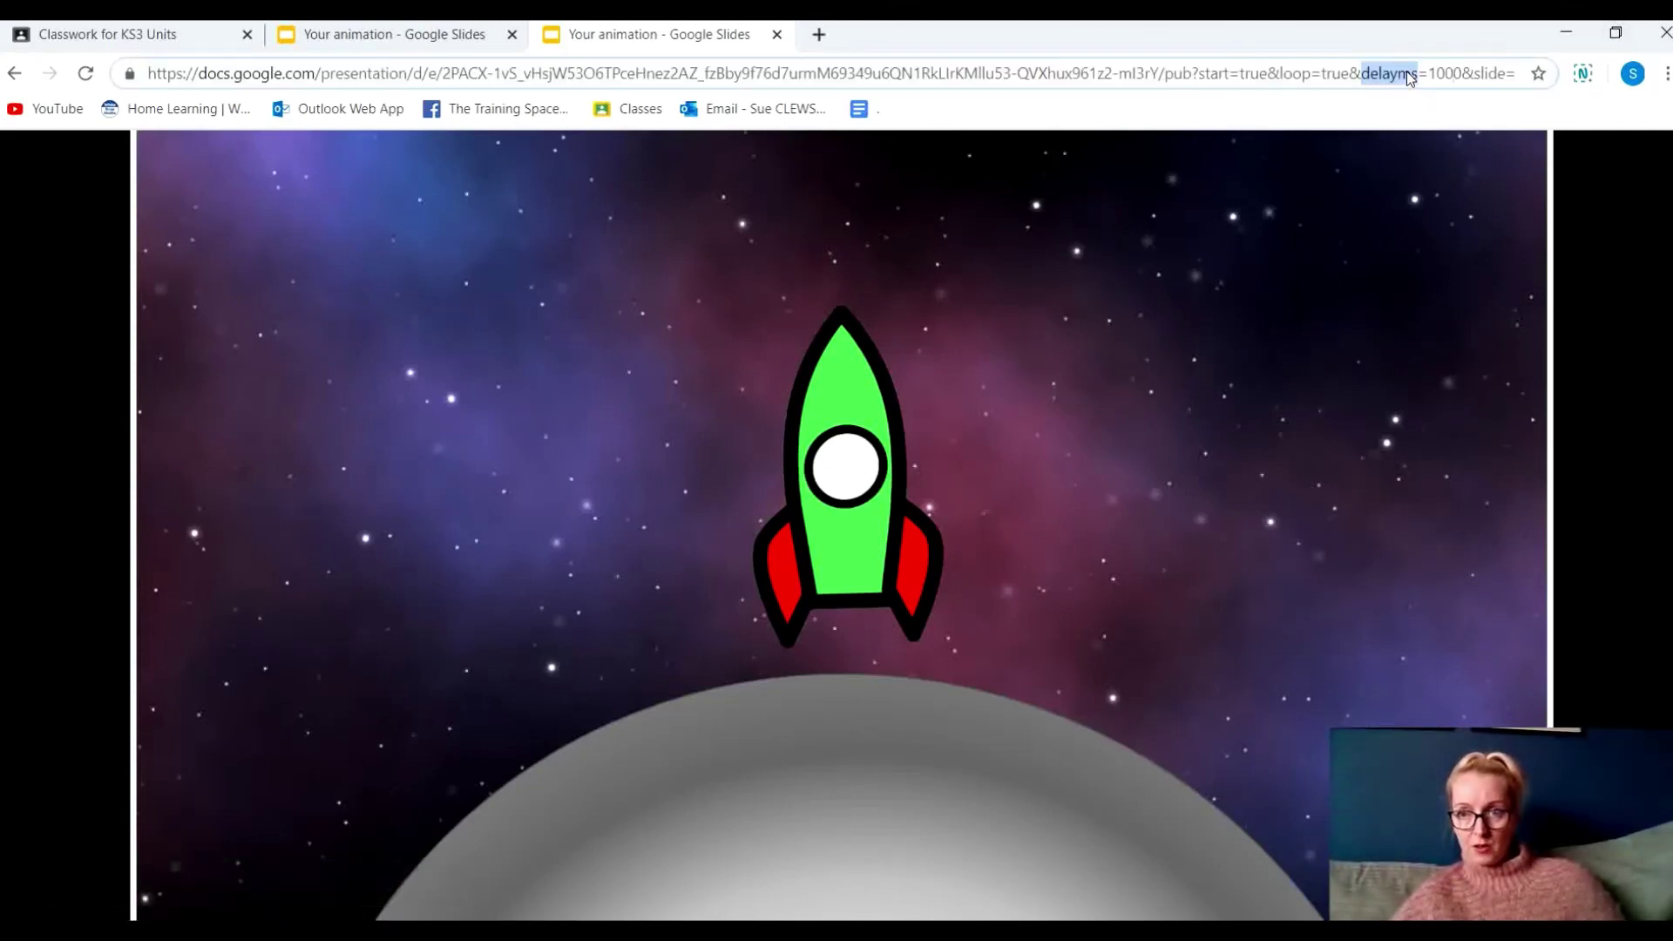
pyautogui.click(1463, 73)
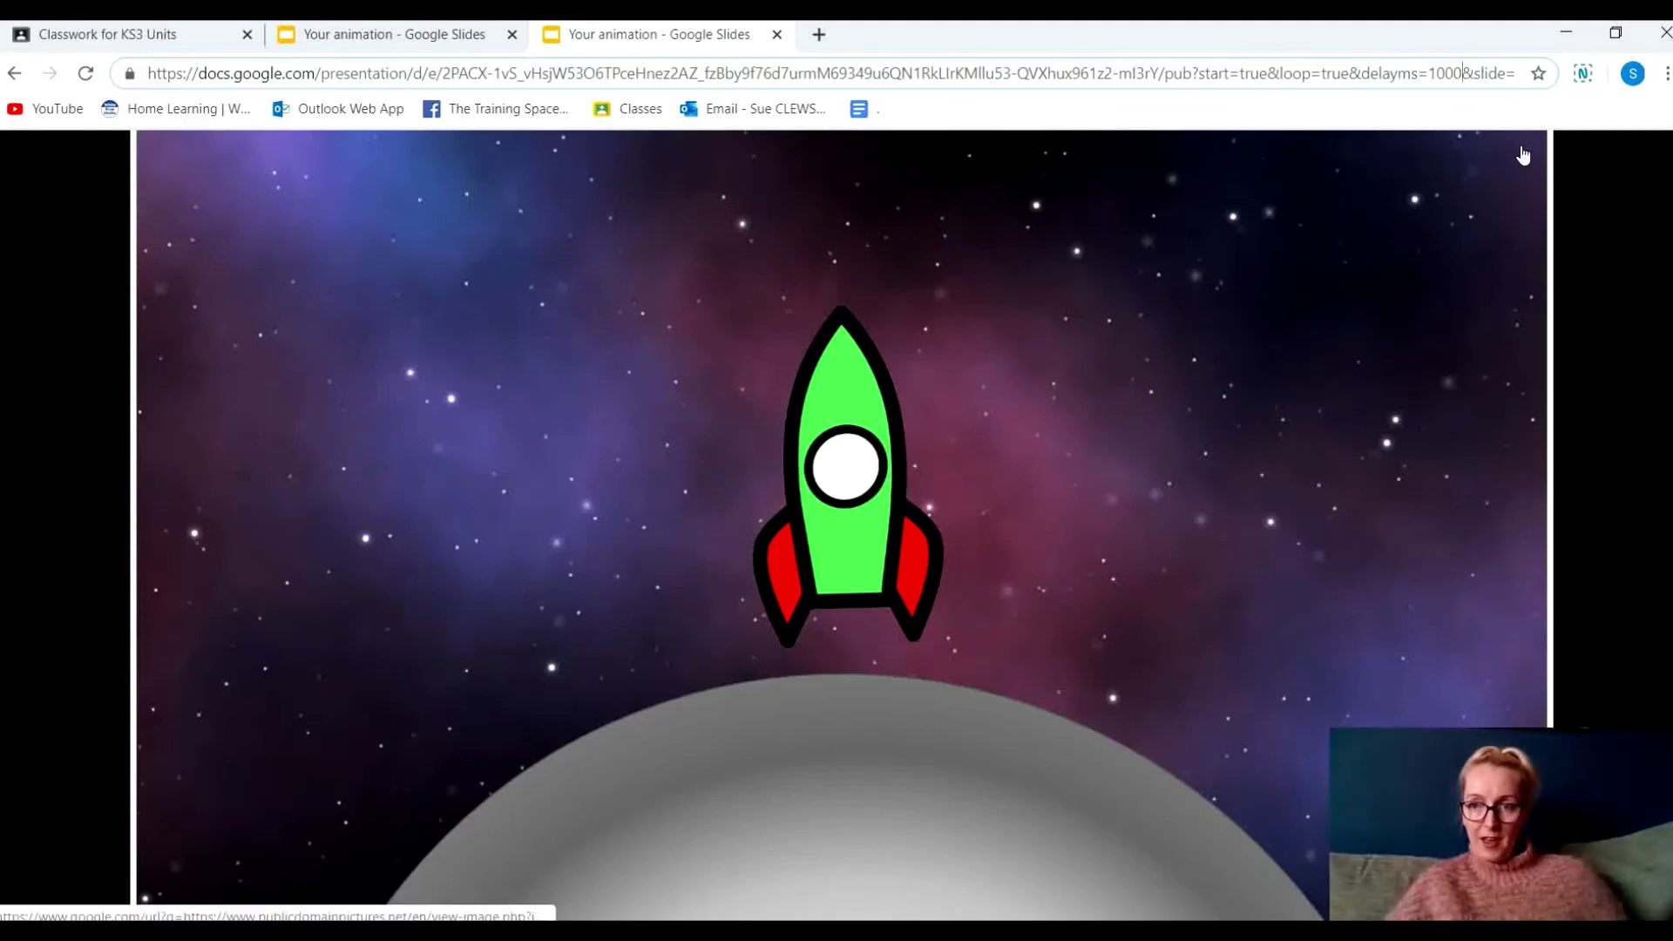
pyautogui.press('BackSpace')
pyautogui.press('BackSpace')
pyautogui.press('BackSpace')
pyautogui.press('BackSpace')
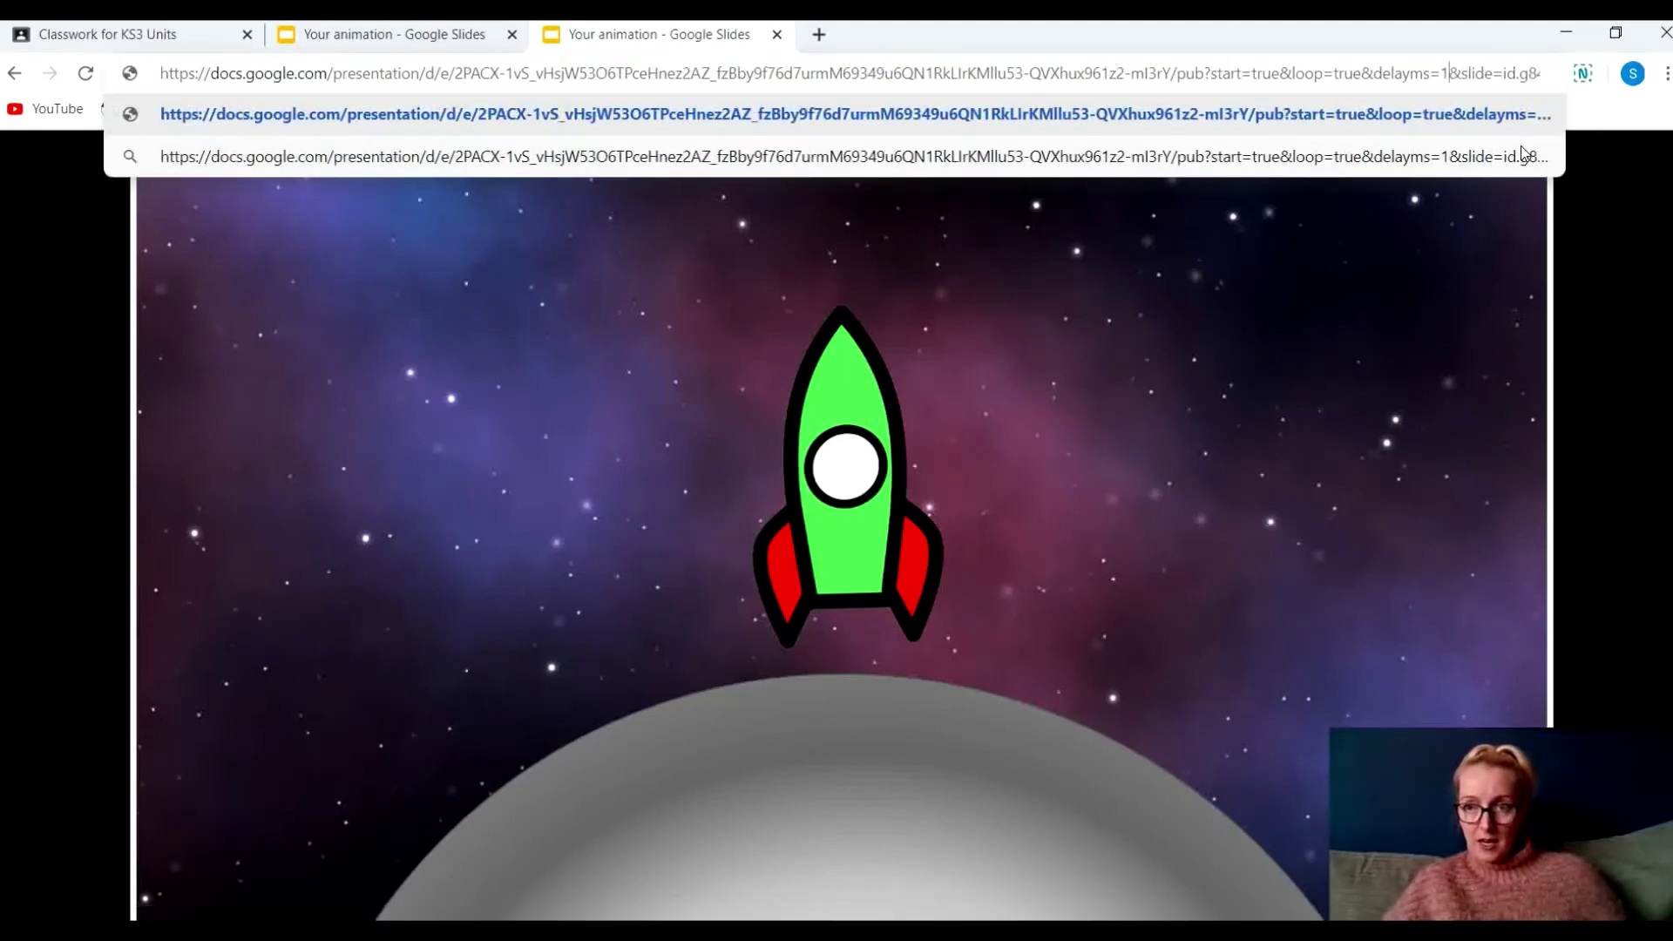
pyautogui.write('87')
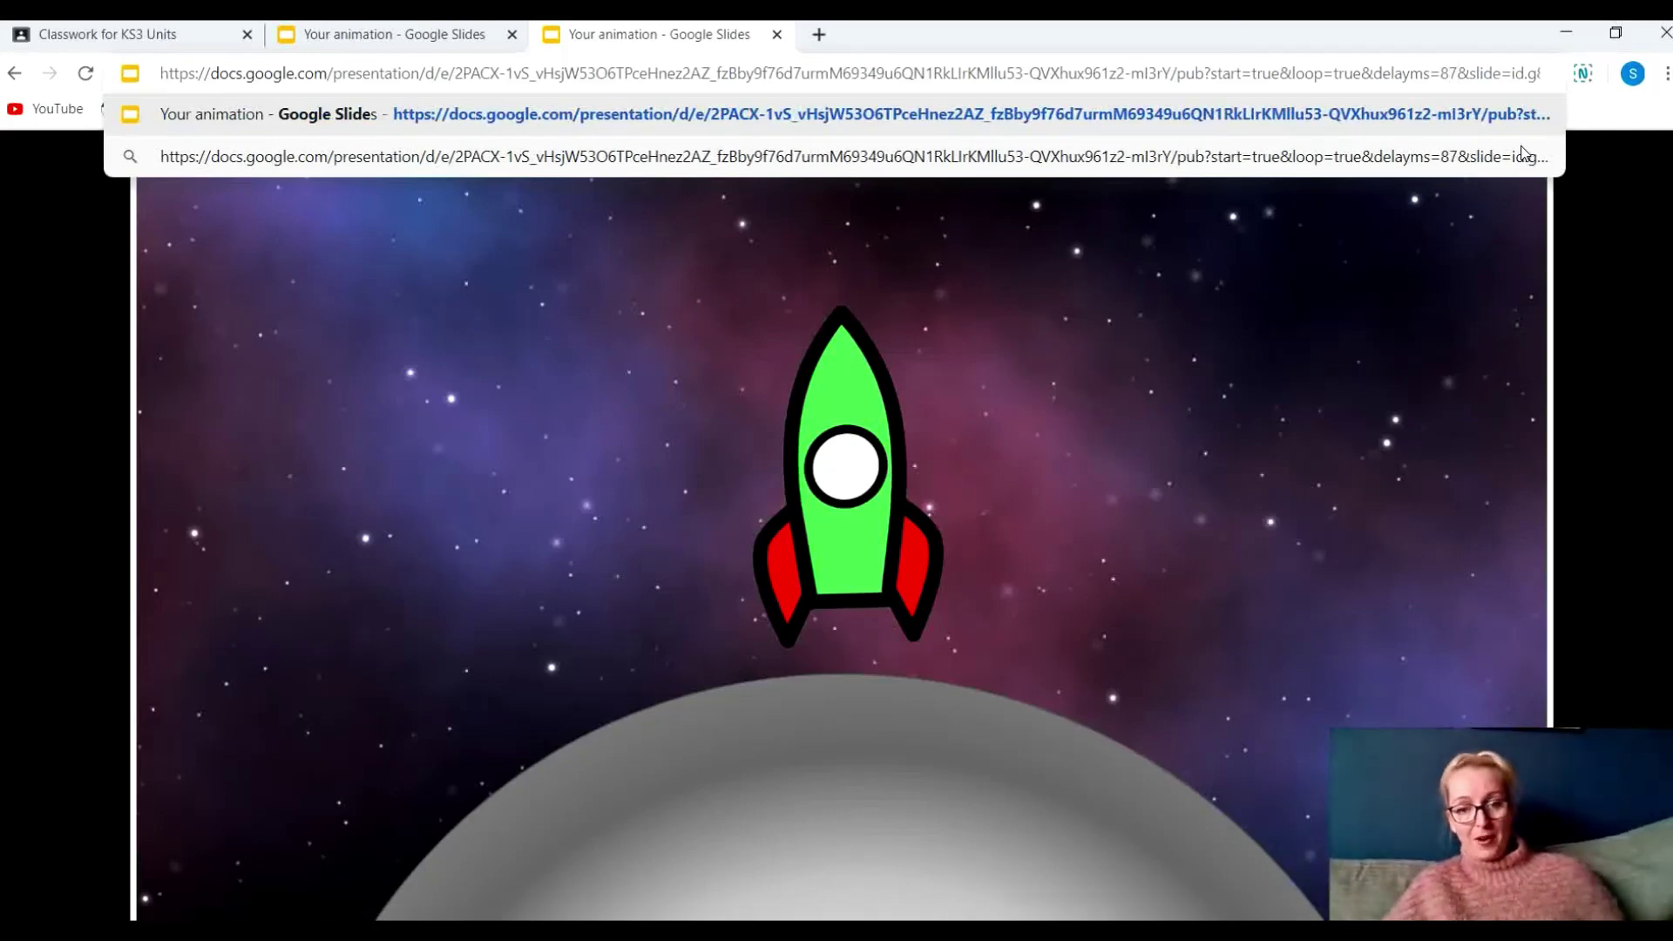
pyautogui.press('Return')
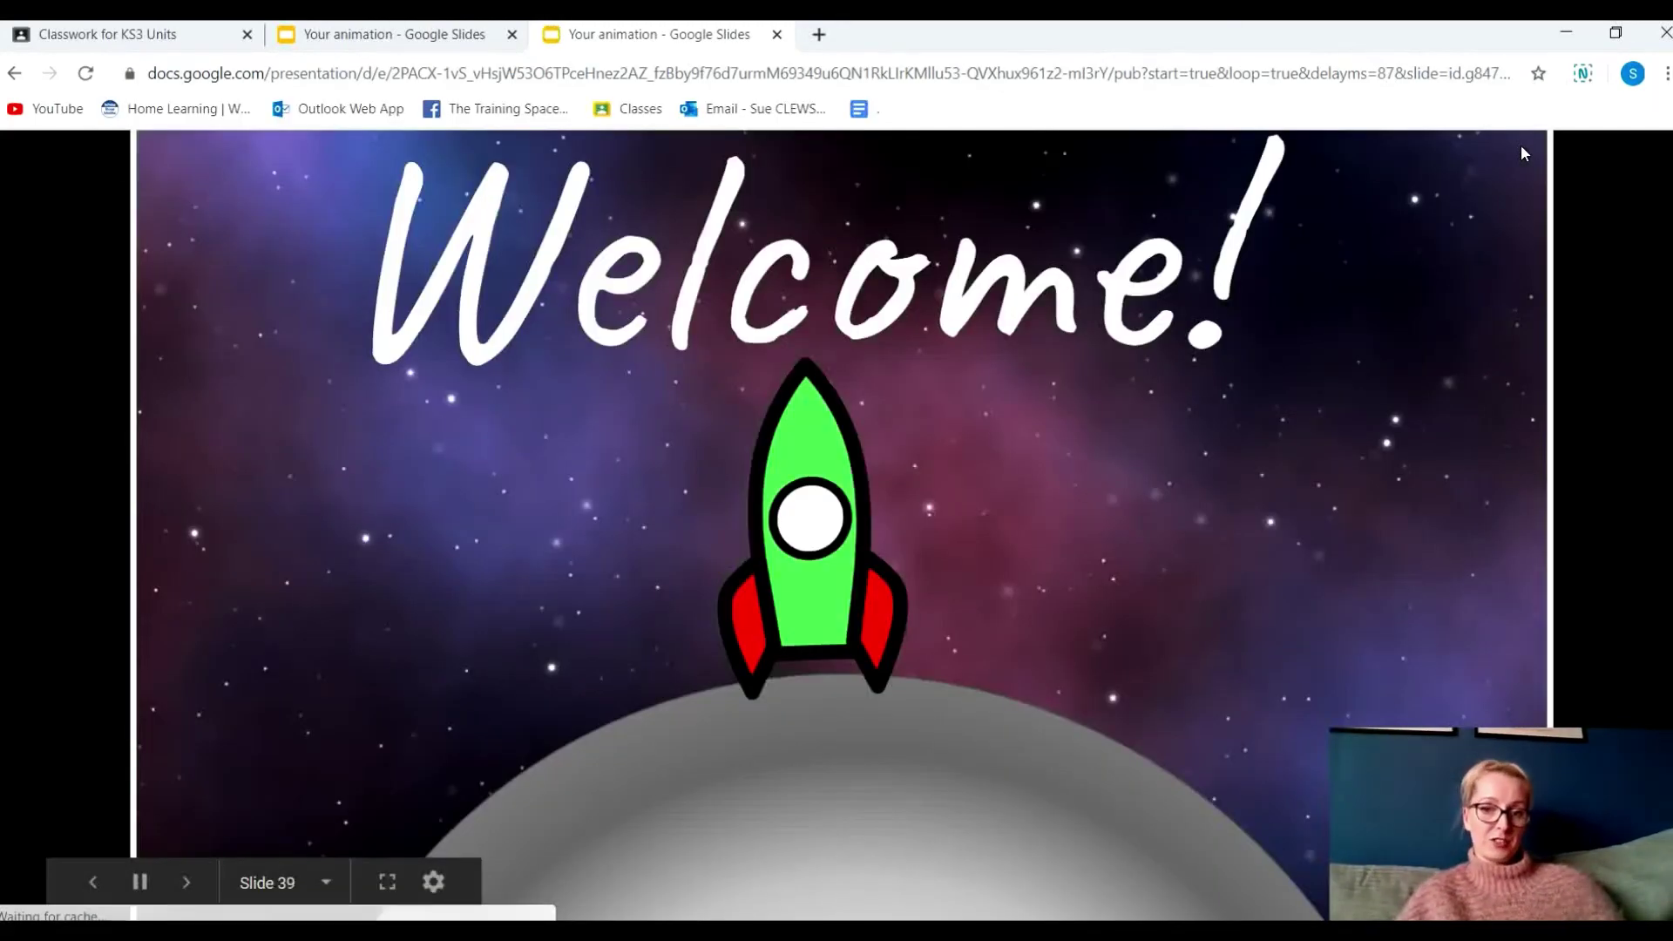